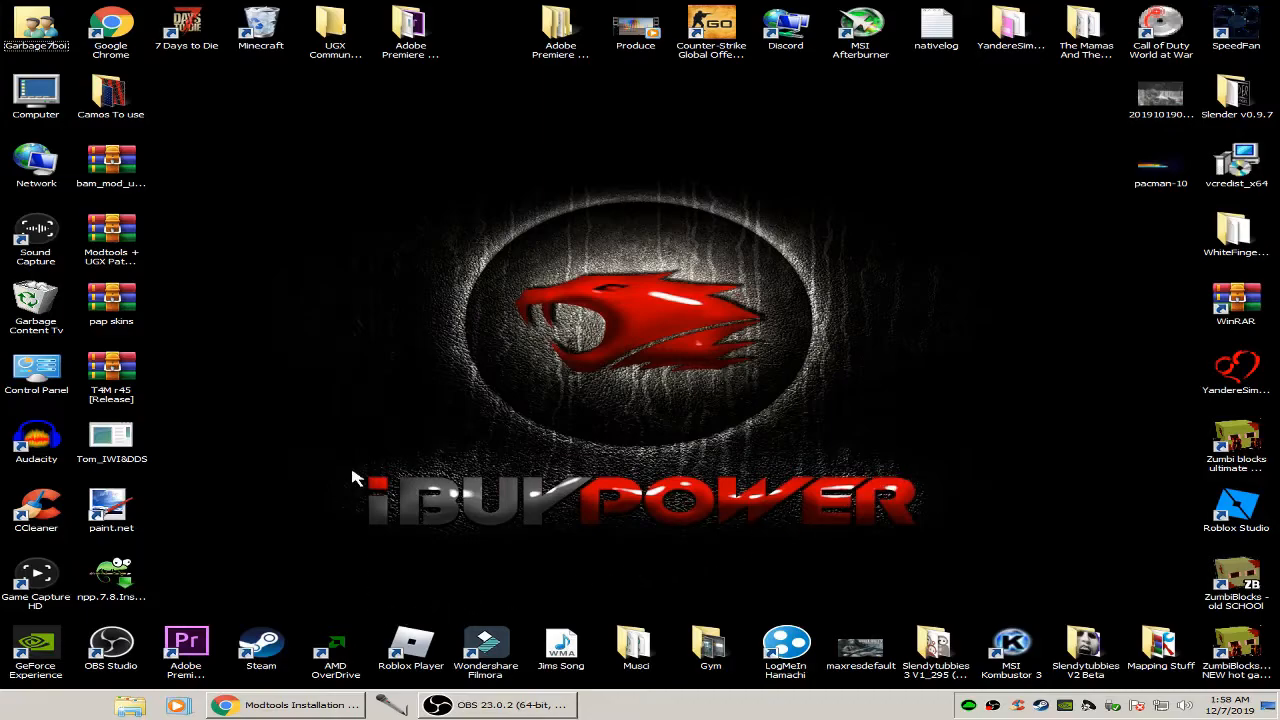
- Open the folder C:\Program Files (x86)\Steam\steamapps\common in Windows Explorer
{"action": "left_click", "coordinate": [135, 707]}
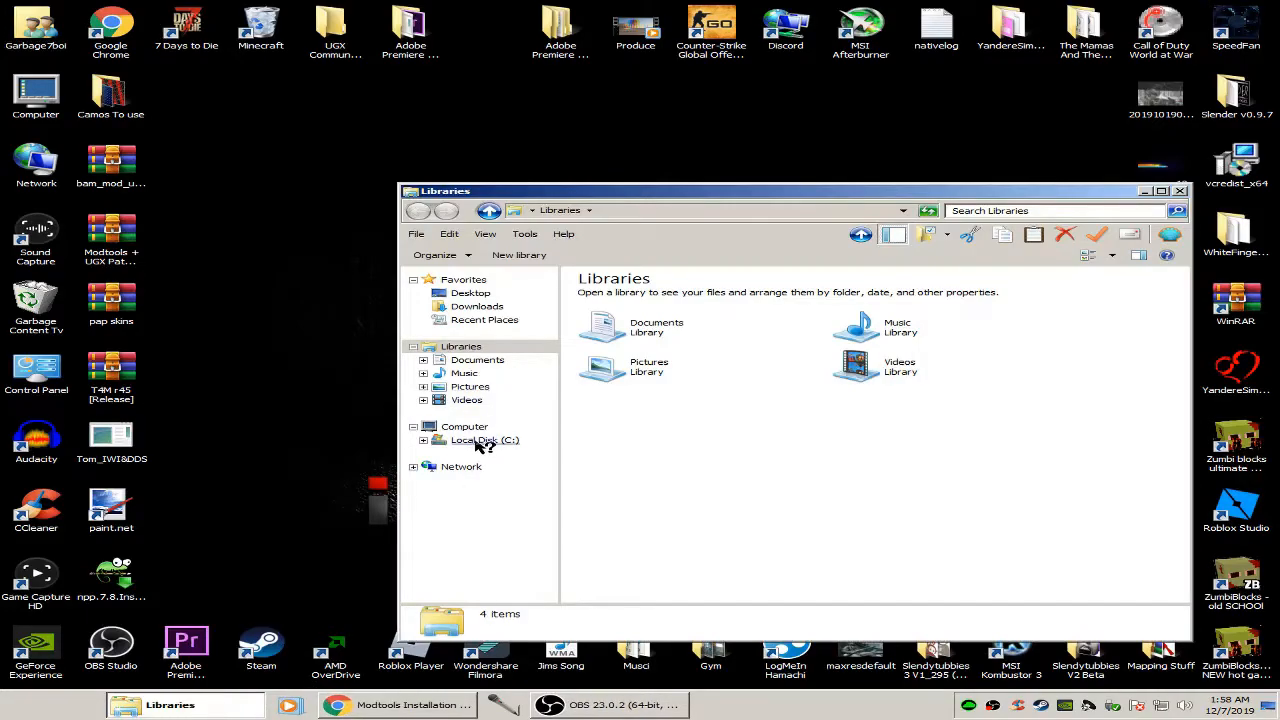
{"action": "left_click", "coordinate": [482, 441]}
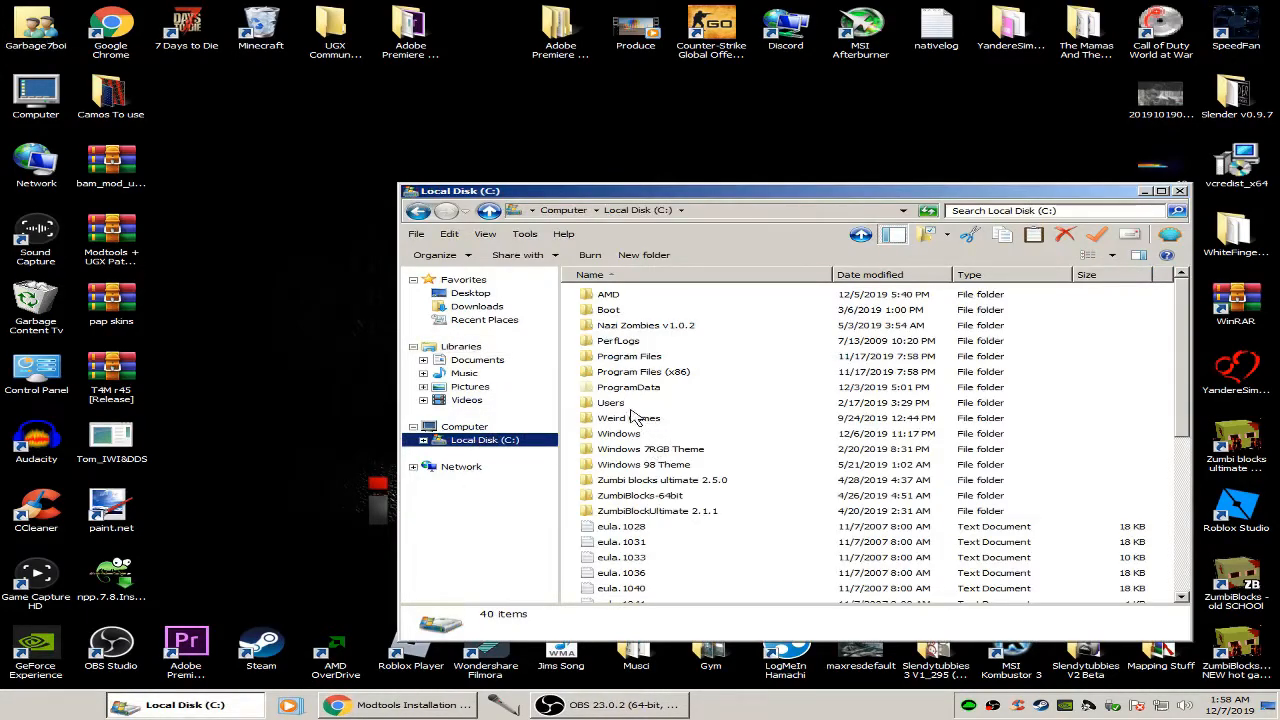
{"action": "double_click", "coordinate": [643, 373]}
{"action": "left_click", "coordinate": [643, 378]}
{"action": "scroll", "coordinate": [640, 385], "scroll_direction": "down", "scroll_amount": 5}
{"action": "double_click", "coordinate": [613, 456]}
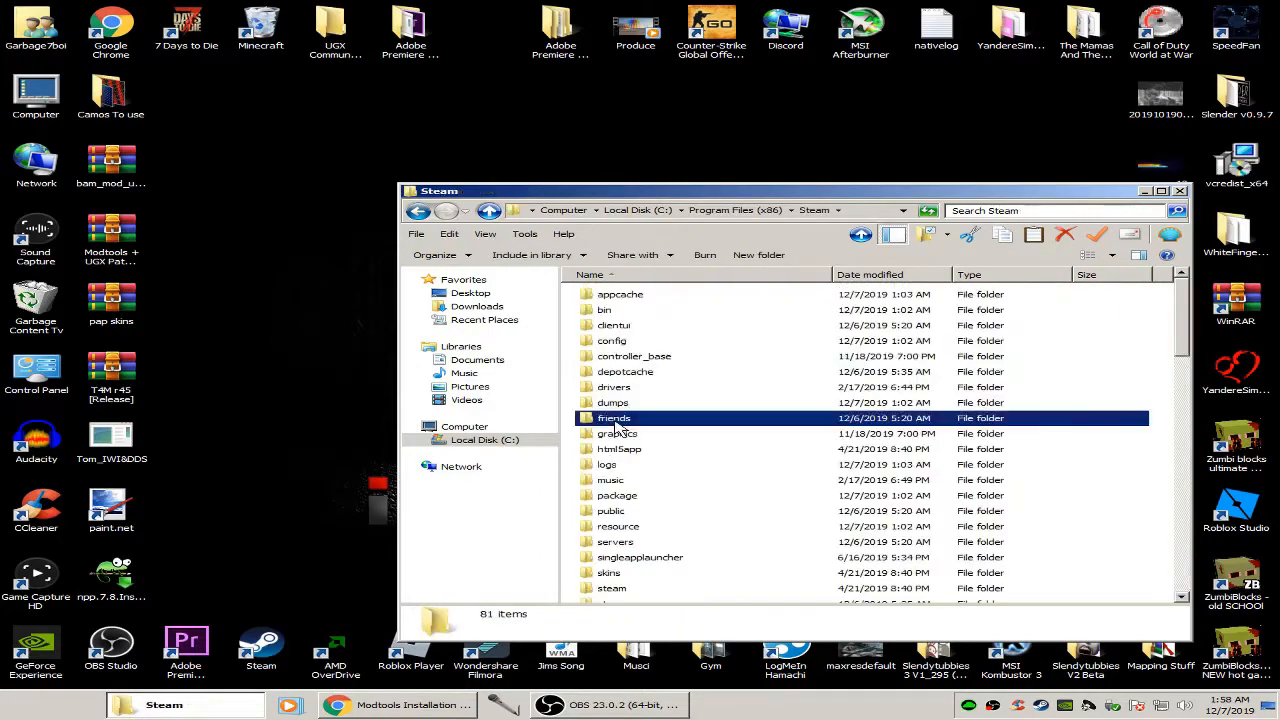
{"action": "scroll", "coordinate": [613, 460], "scroll_direction": "down", "scroll_amount": 2}
{"action": "left_click", "coordinate": [610, 517]}
{"action": "double_click", "coordinate": [607, 517]}
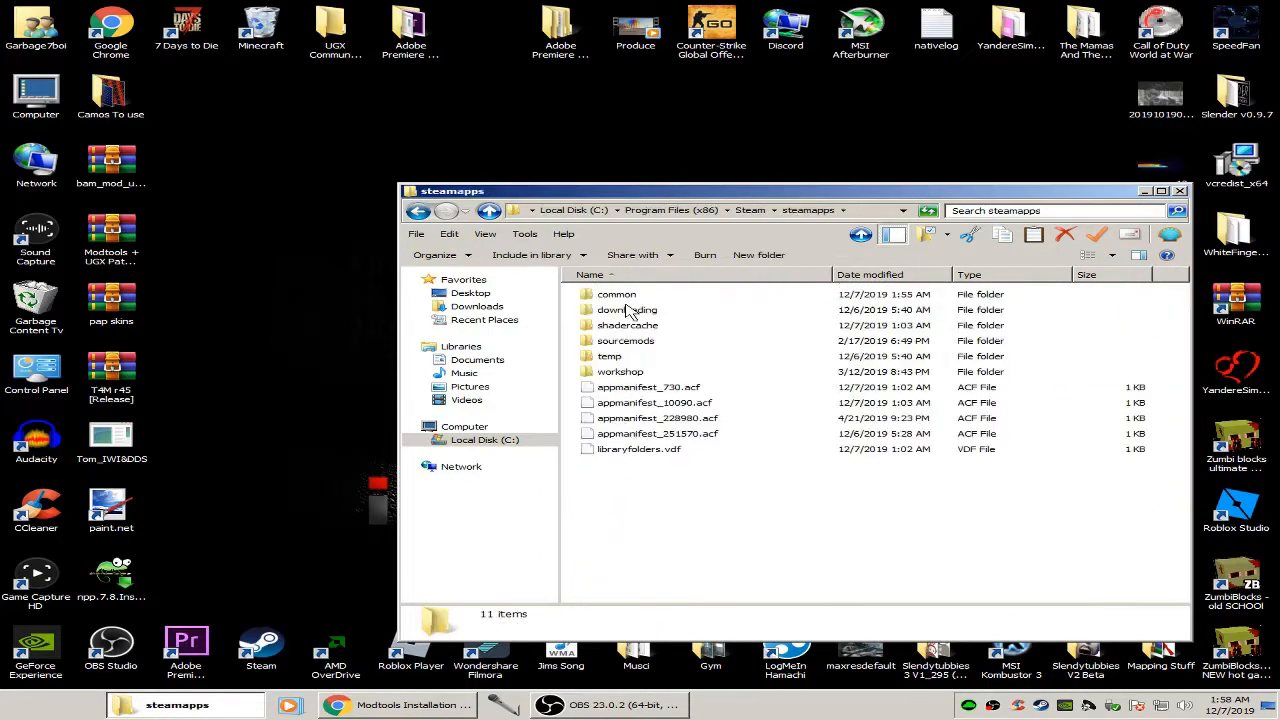
{"action": "double_click", "coordinate": [628, 297]}
- Create a shortcut to the Call of Duty World at War folder, move it to the desktop, and close the folder window
{"action": "left_click", "coordinate": [657, 312]}
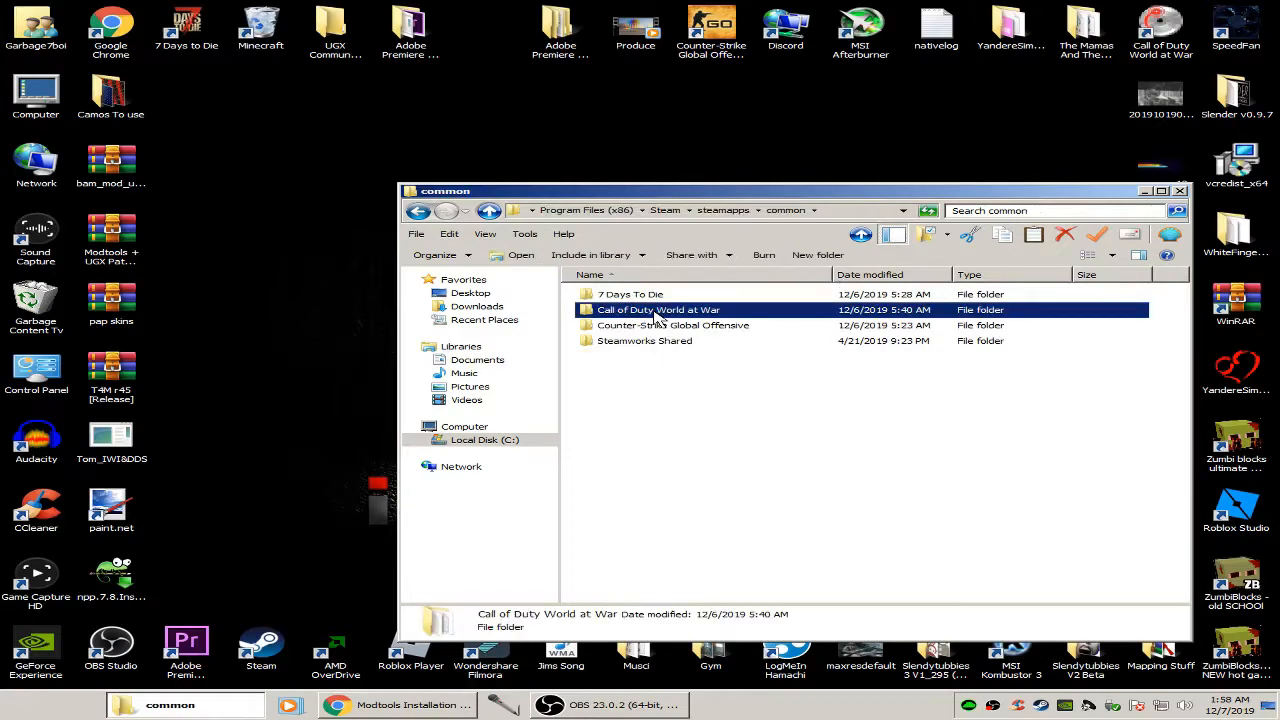
{"action": "right_click", "coordinate": [655, 310]}
{"action": "left_click", "coordinate": [723, 500]}
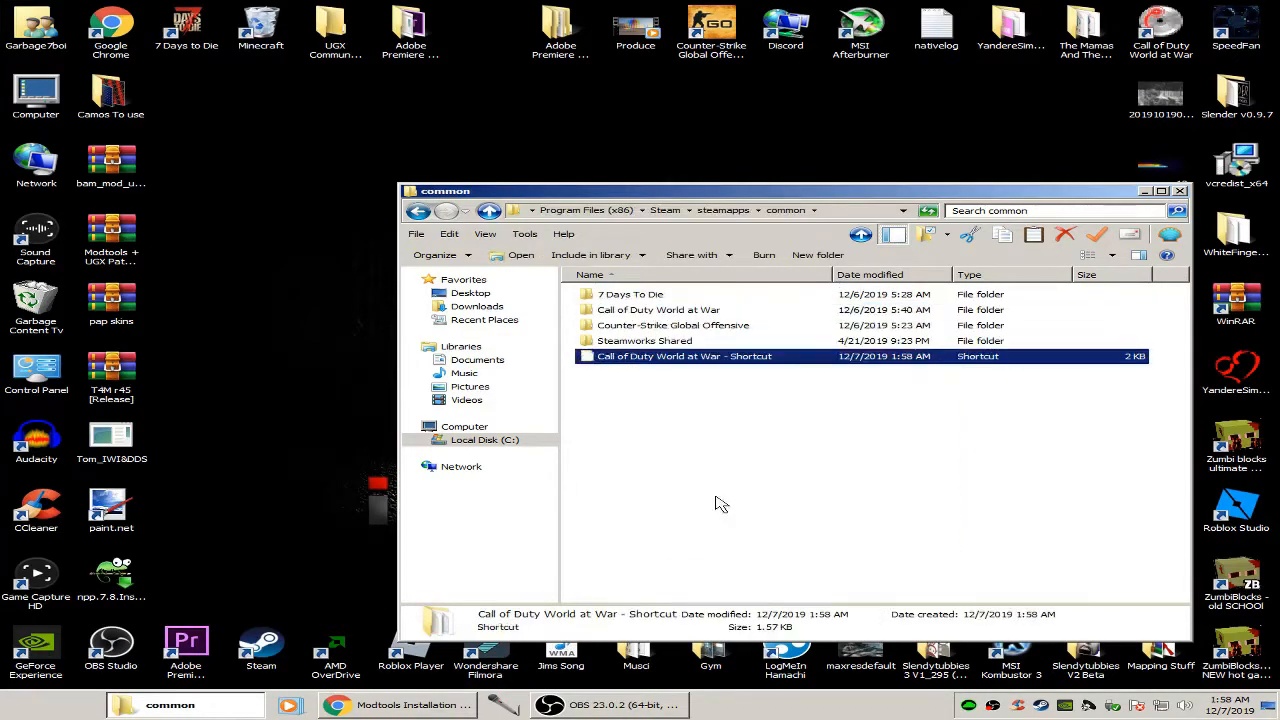
{"action": "left_click_drag", "start_coordinate": [640, 362], "coordinate": [490, 70]}
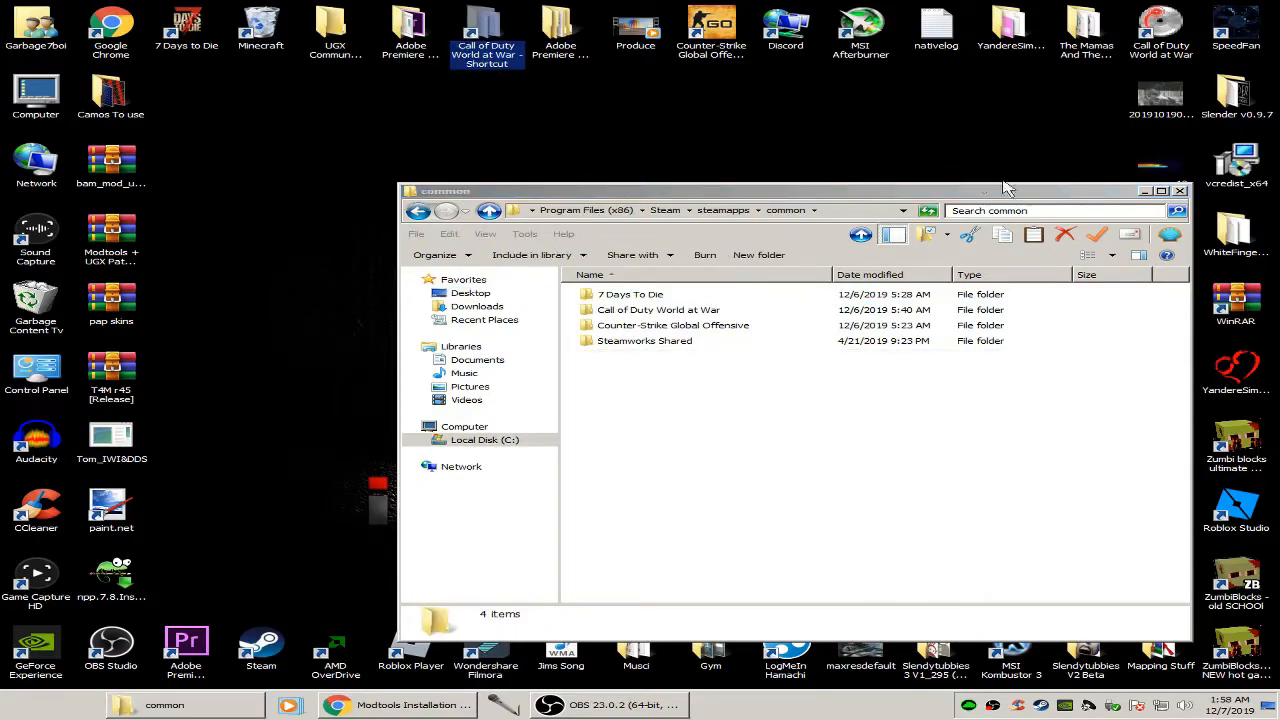
{"action": "left_click", "coordinate": [1180, 191]}
- Open the Call of Duty World at War root folder from the new desktop shortcut, reposition its window, and minimize it
{"action": "double_click", "coordinate": [488, 58]}
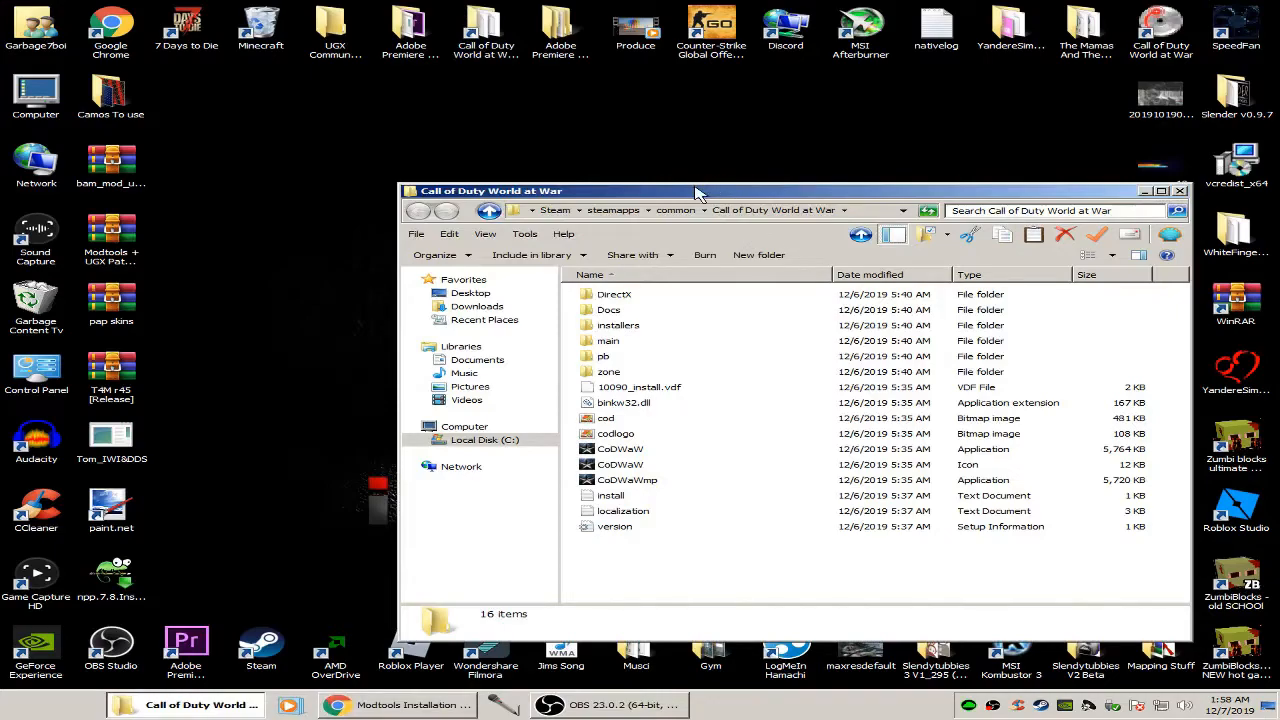
{"action": "left_click_drag", "start_coordinate": [698, 192], "coordinate": [620, 102]}
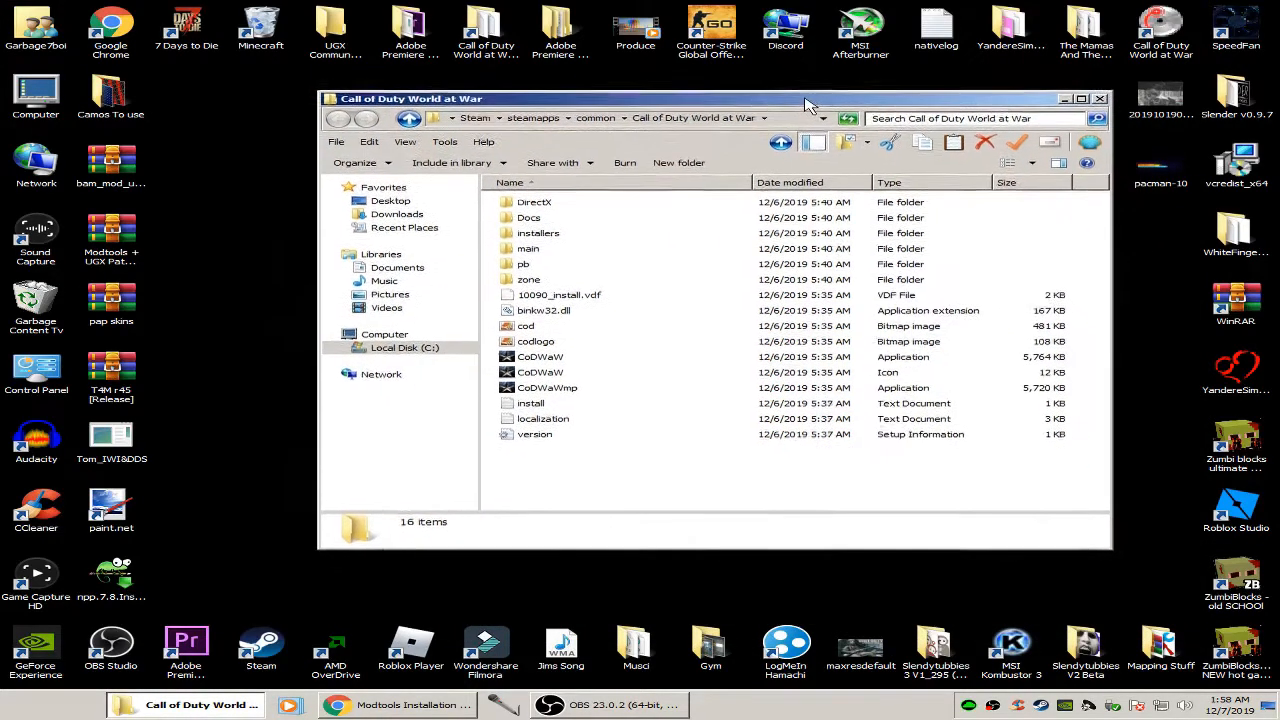
{"action": "left_click_drag", "start_coordinate": [810, 107], "coordinate": [778, 77]}
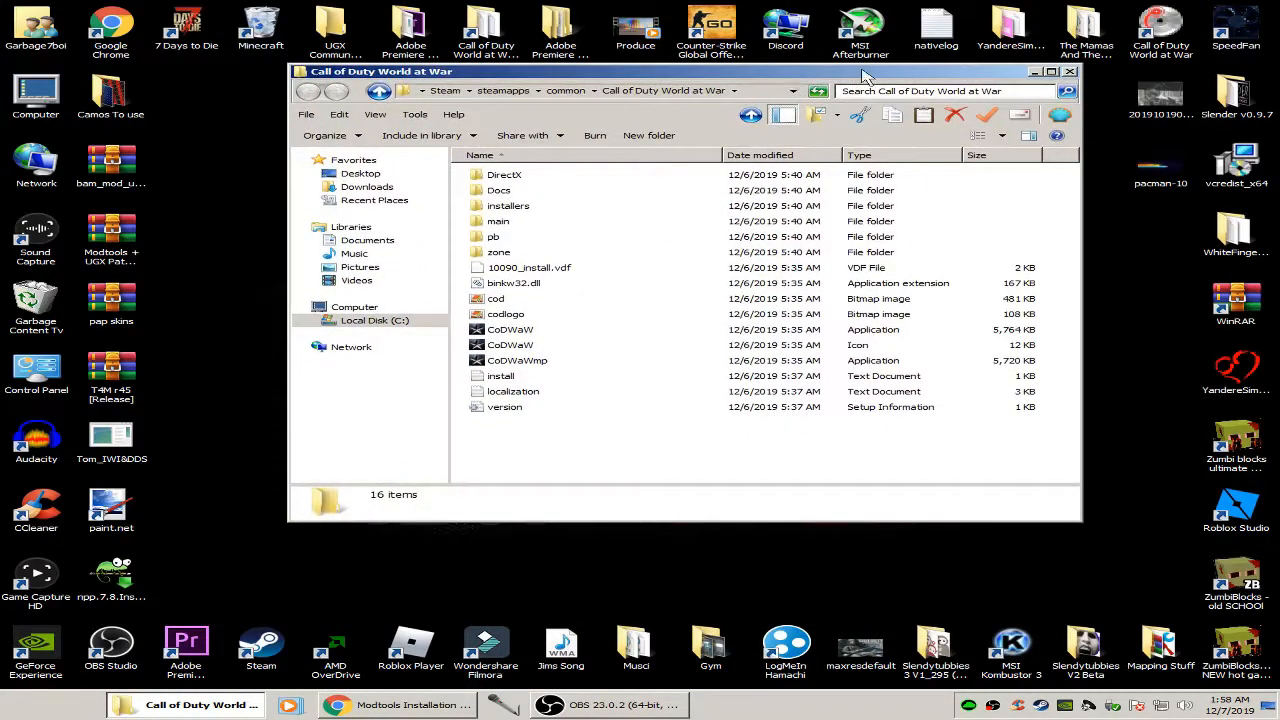
{"action": "left_click", "coordinate": [1035, 72]}
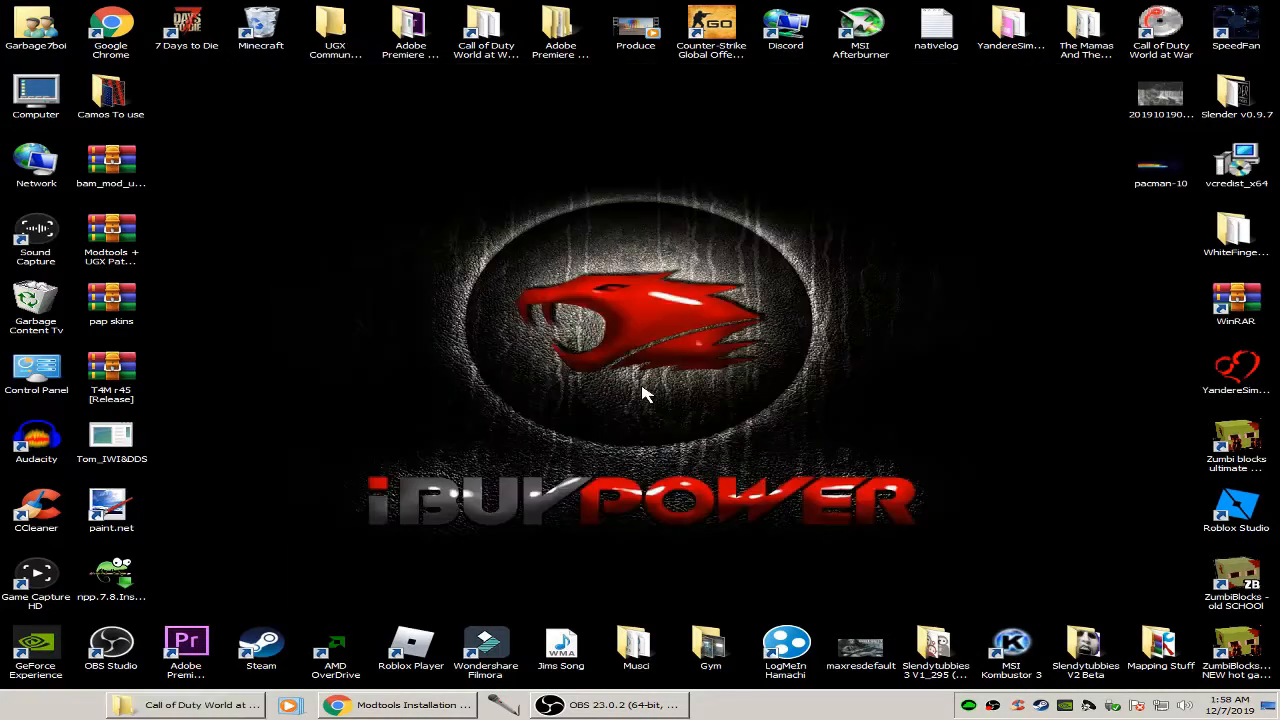
- In Chrome, download the all-in-one Modtools pack from the installation guide's MEGA link, blocking the site's request to store files
{"action": "left_click", "coordinate": [462, 702]}
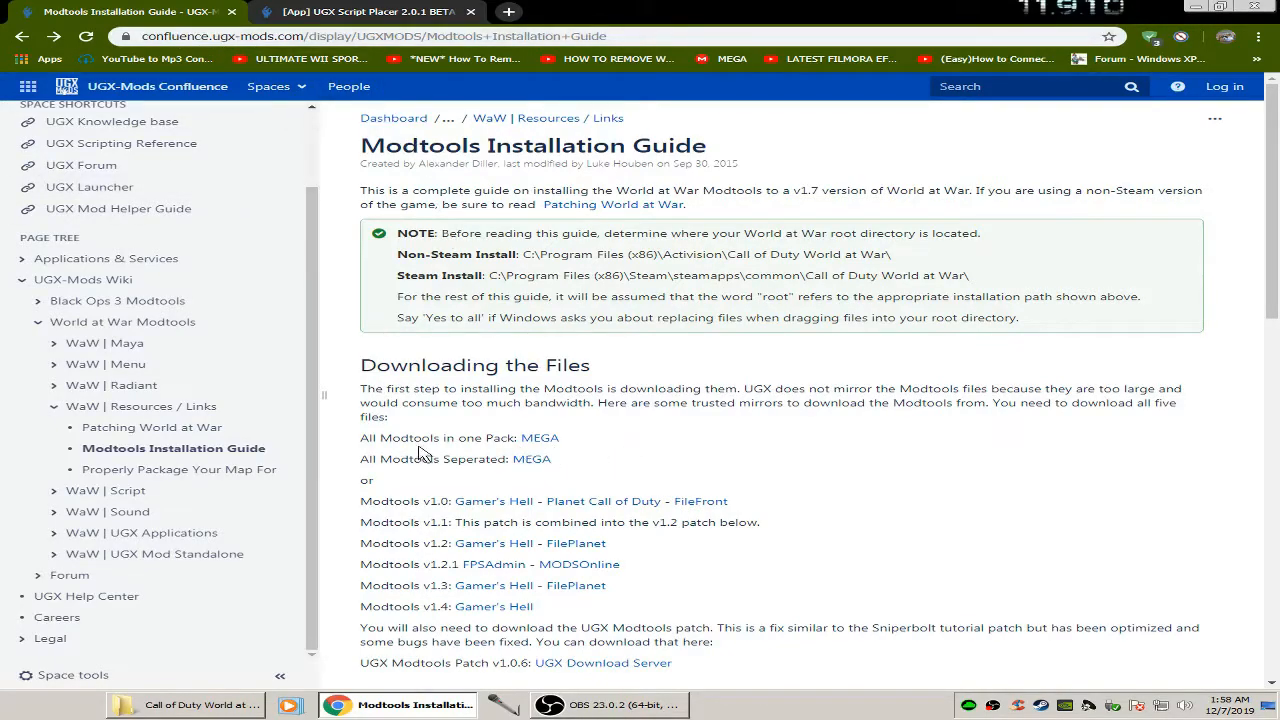
{"action": "left_click", "coordinate": [538, 441]}
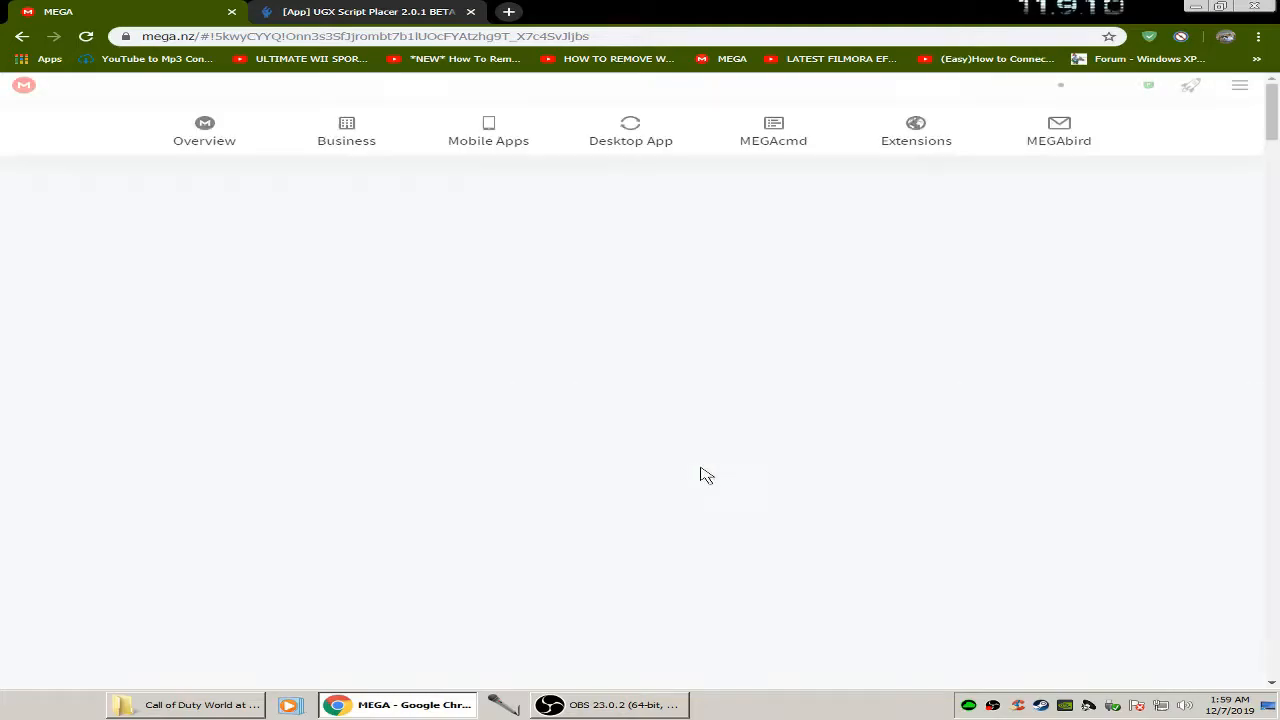
{"action": "left_click", "coordinate": [824, 287]}
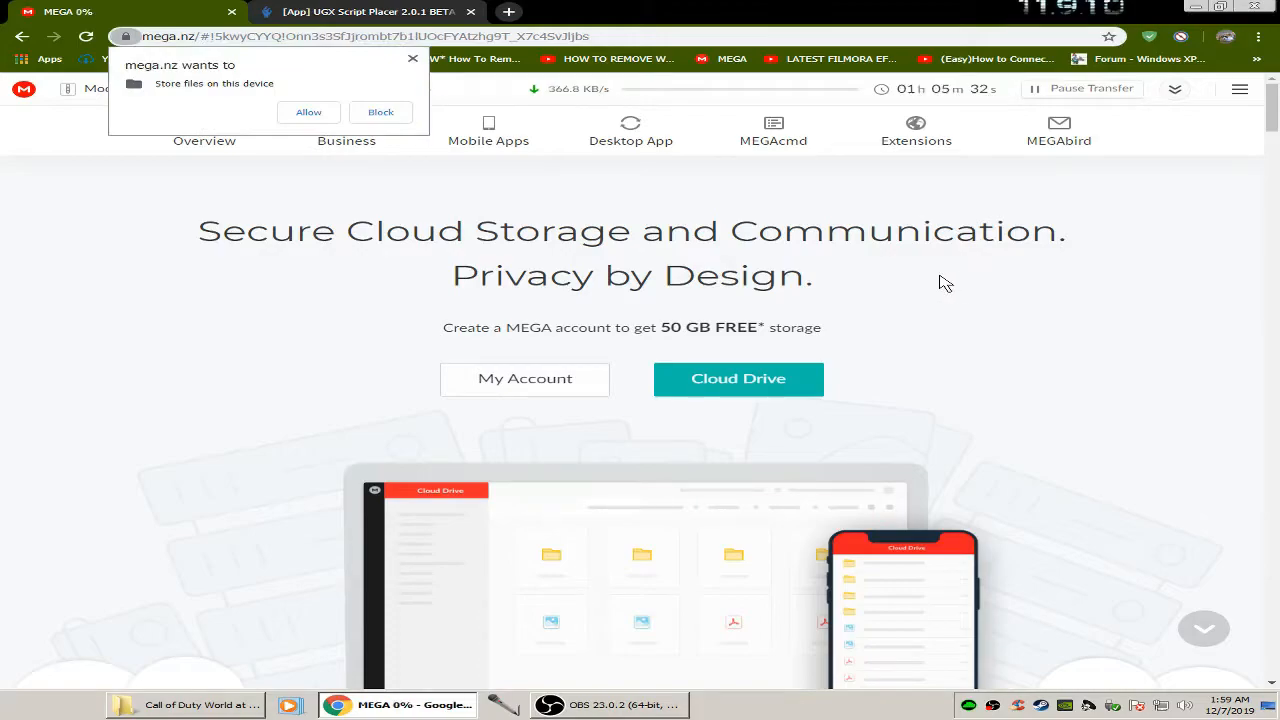
{"action": "left_click", "coordinate": [381, 114]}
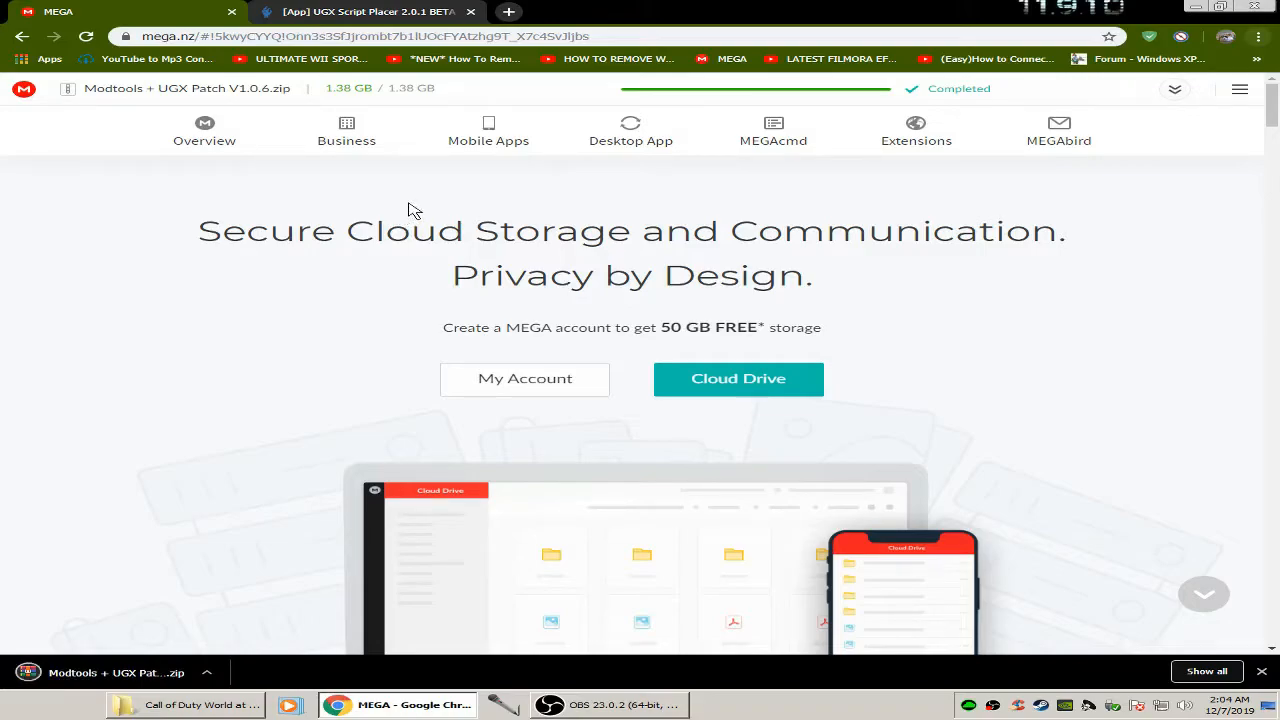
- Search for rarlab.com in a new browser tab and open the official RARLAB site at its list of WinRAR versions
{"action": "left_click", "coordinate": [508, 11]}
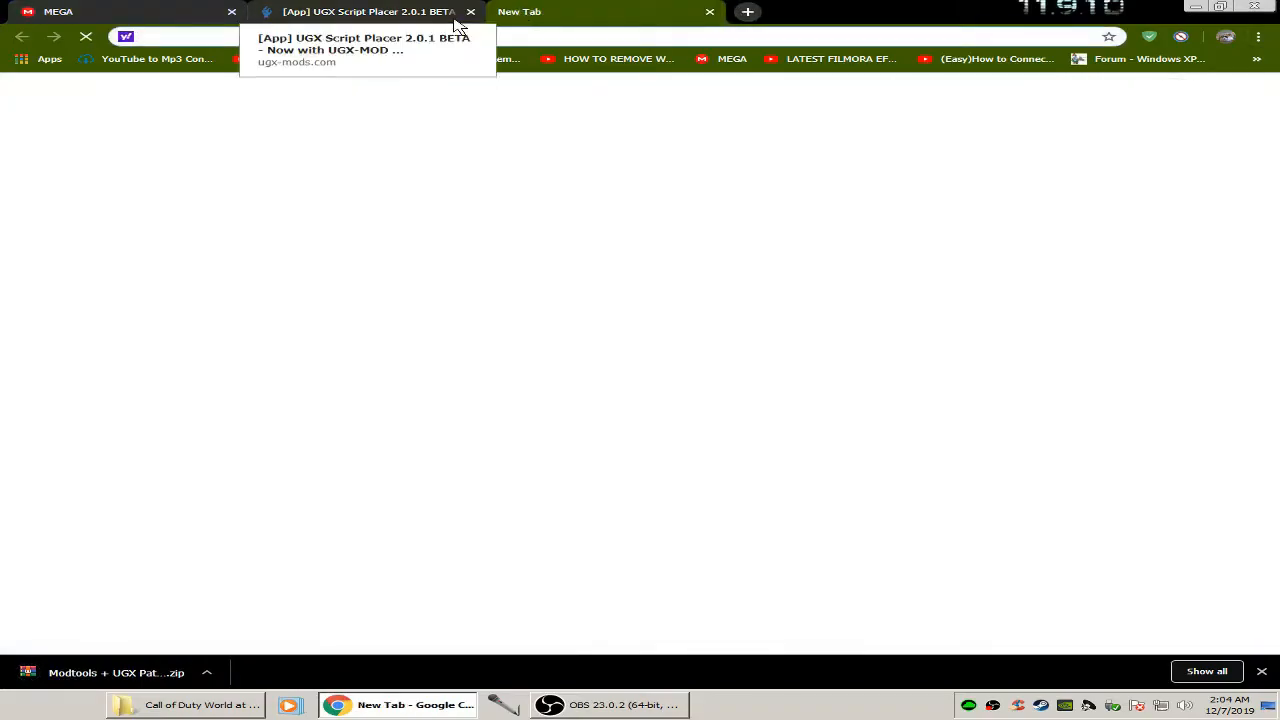
{"action": "type", "text": "rarlab"}
{"action": "left_click", "coordinate": [200, 88]}
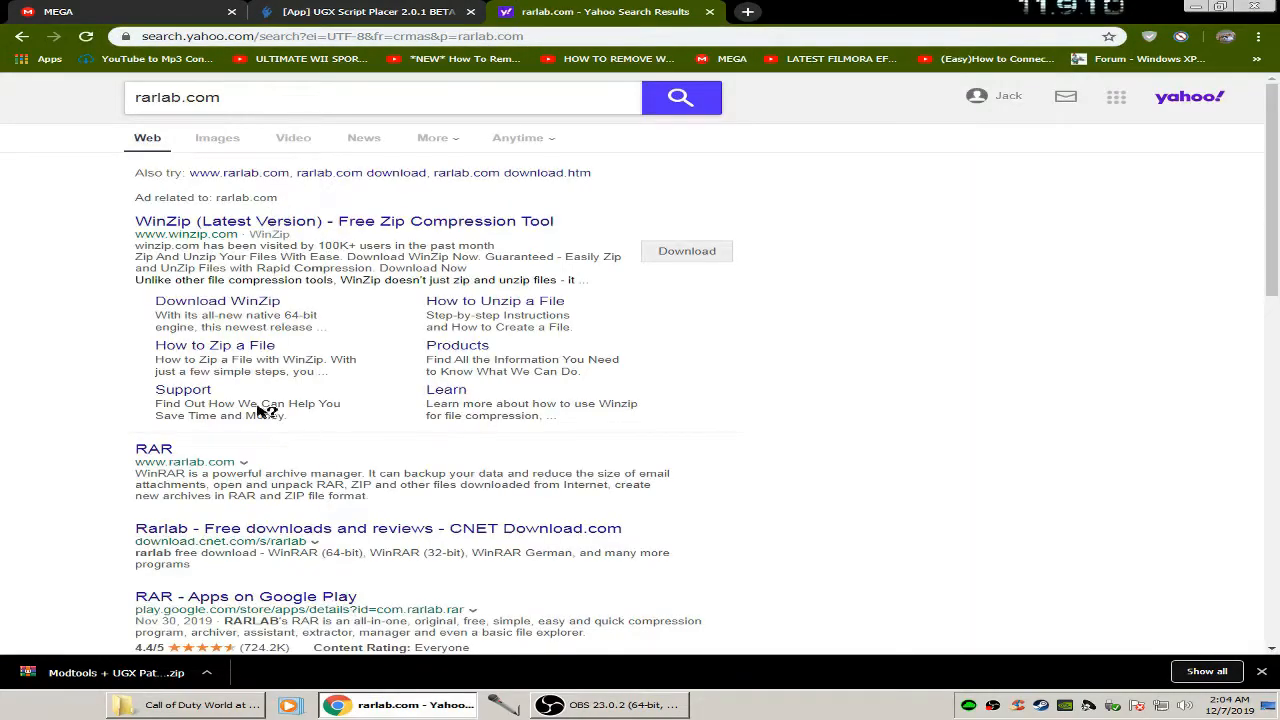
{"action": "left_click", "coordinate": [152, 449]}
{"action": "scroll", "coordinate": [683, 345], "scroll_direction": "down", "scroll_amount": 1}
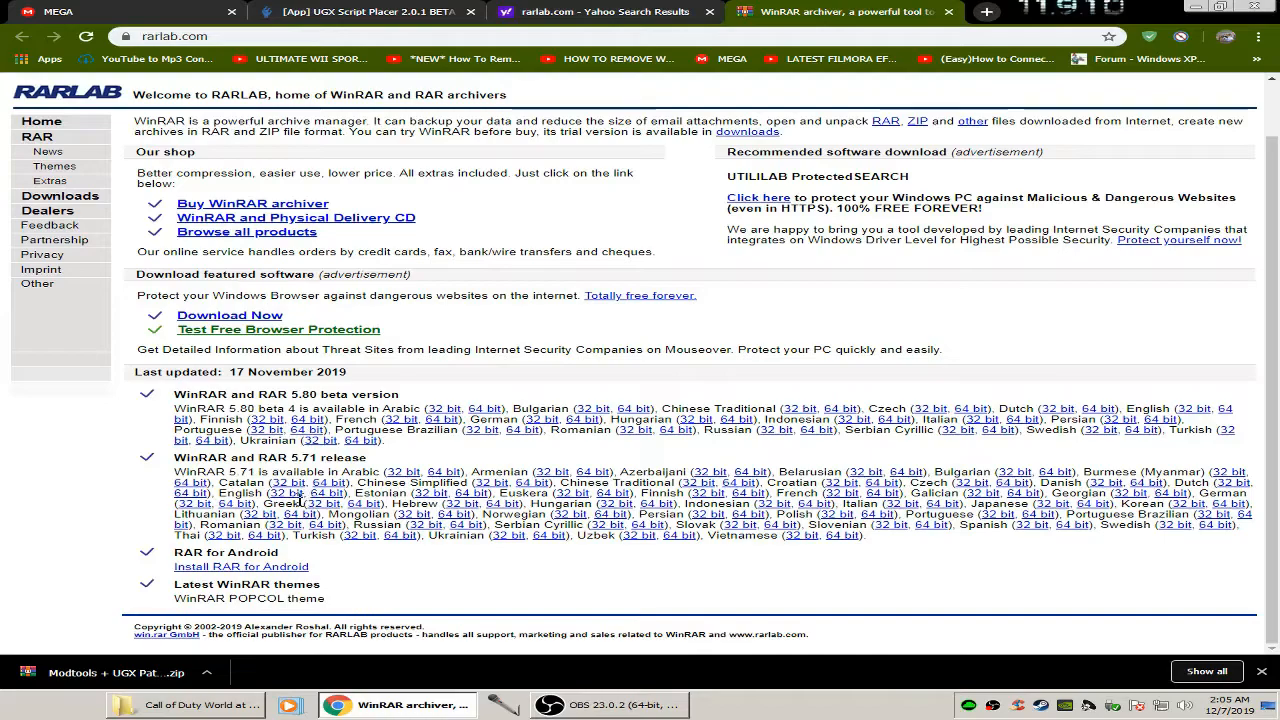
- Check in the computer's system properties whether Windows is 32-bit or 64-bit, and close the System and Computer windows
{"action": "left_click", "coordinate": [212, 706]}
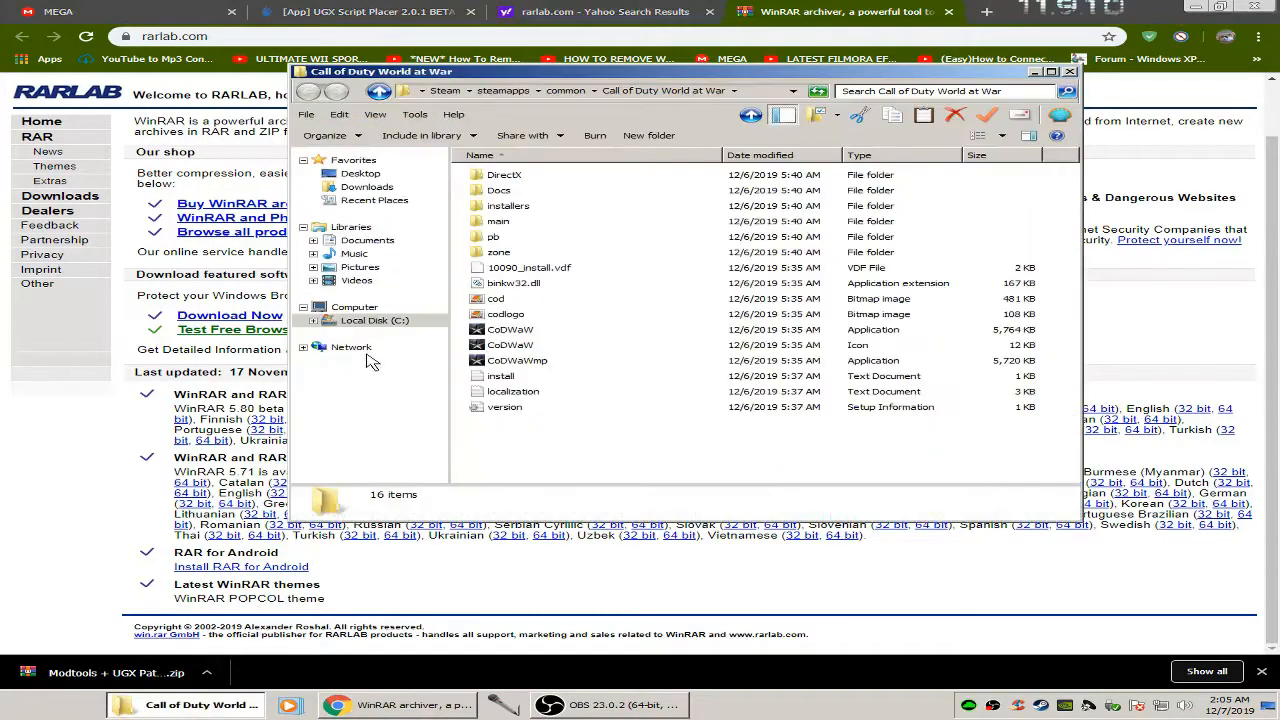
{"action": "left_click", "coordinate": [354, 308]}
{"action": "right_click", "coordinate": [354, 315]}
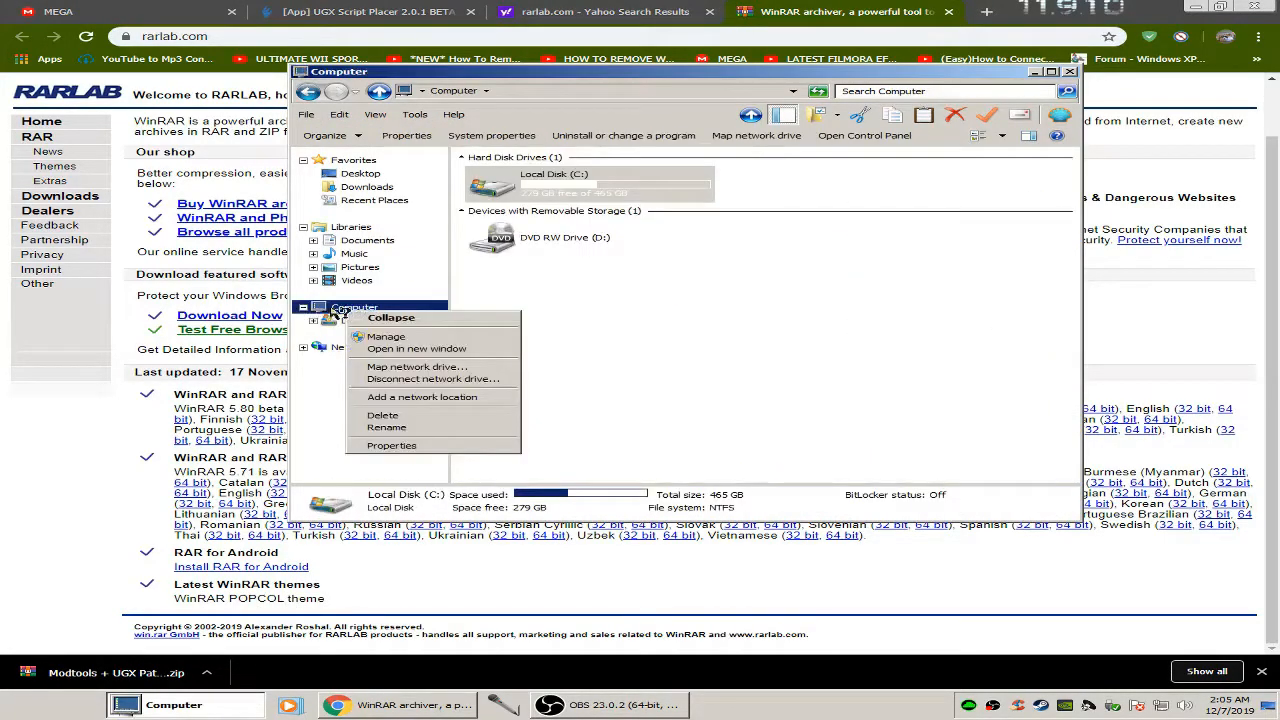
{"action": "left_click", "coordinate": [410, 452]}
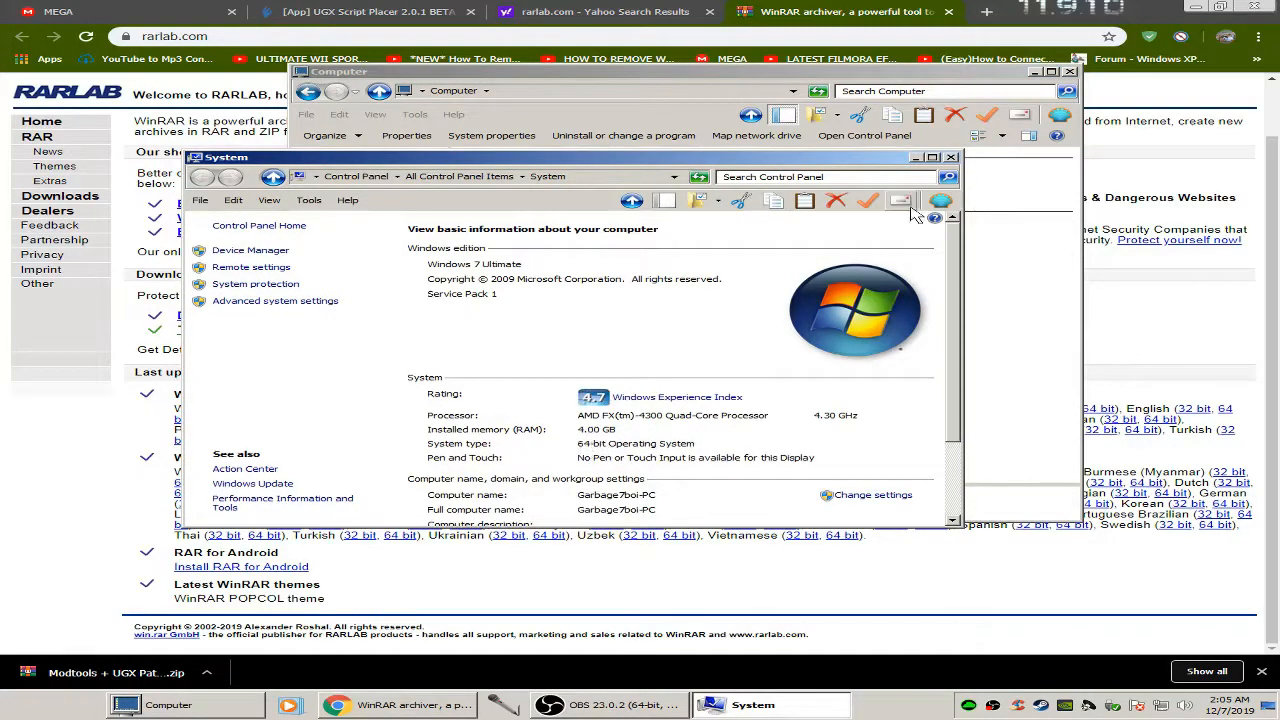
{"action": "left_click", "coordinate": [951, 158]}
{"action": "left_click", "coordinate": [1069, 72]}
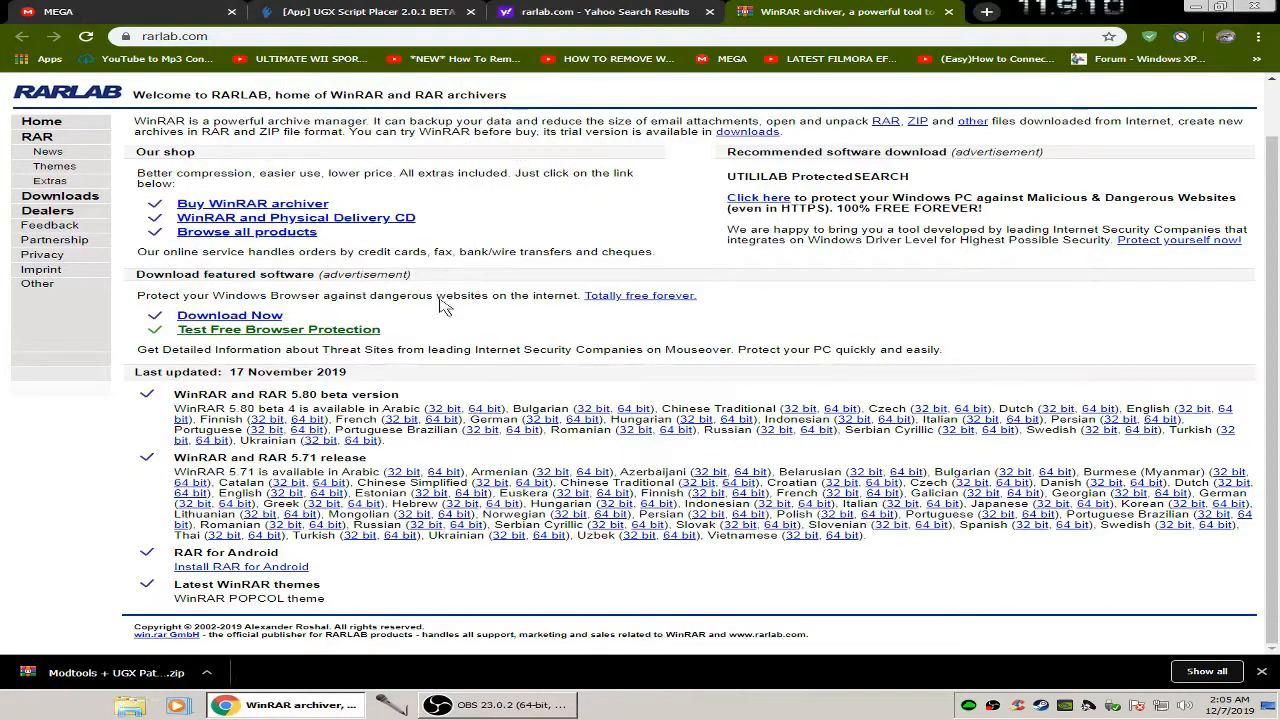
- Close the RARLAB and search results tabs and minimize the browser
{"action": "left_click", "coordinate": [948, 11]}
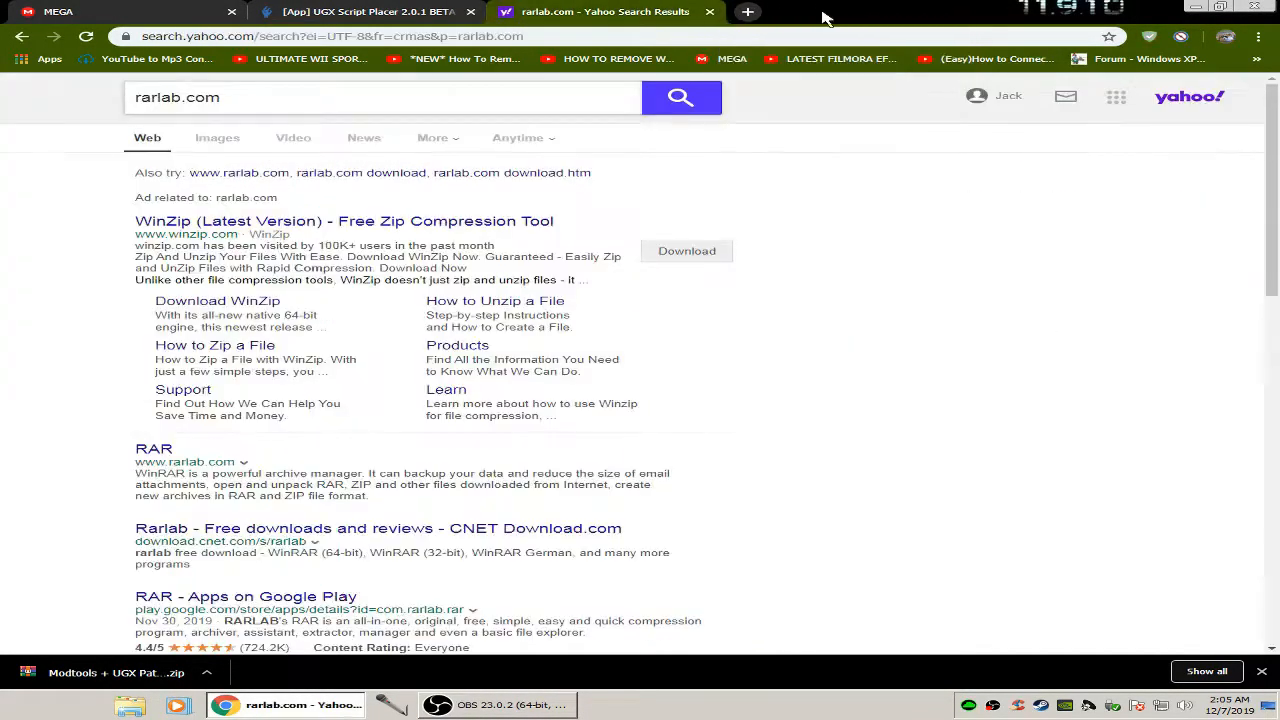
{"action": "left_click", "coordinate": [710, 12]}
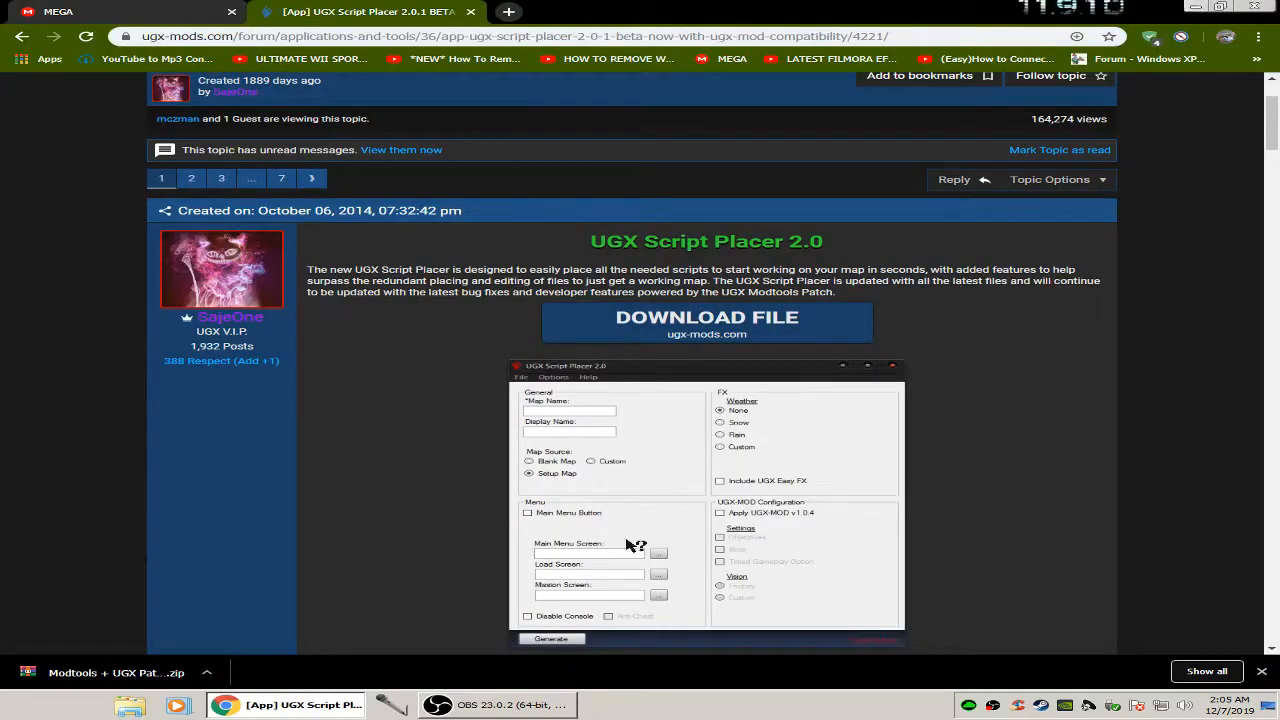
{"action": "left_click", "coordinate": [1195, 7]}
- Open the Modtools + UGX Patch V1.0.6 archive from Downloads, declining to replace the existing copy of the file
{"action": "double_click", "coordinate": [1237, 232]}
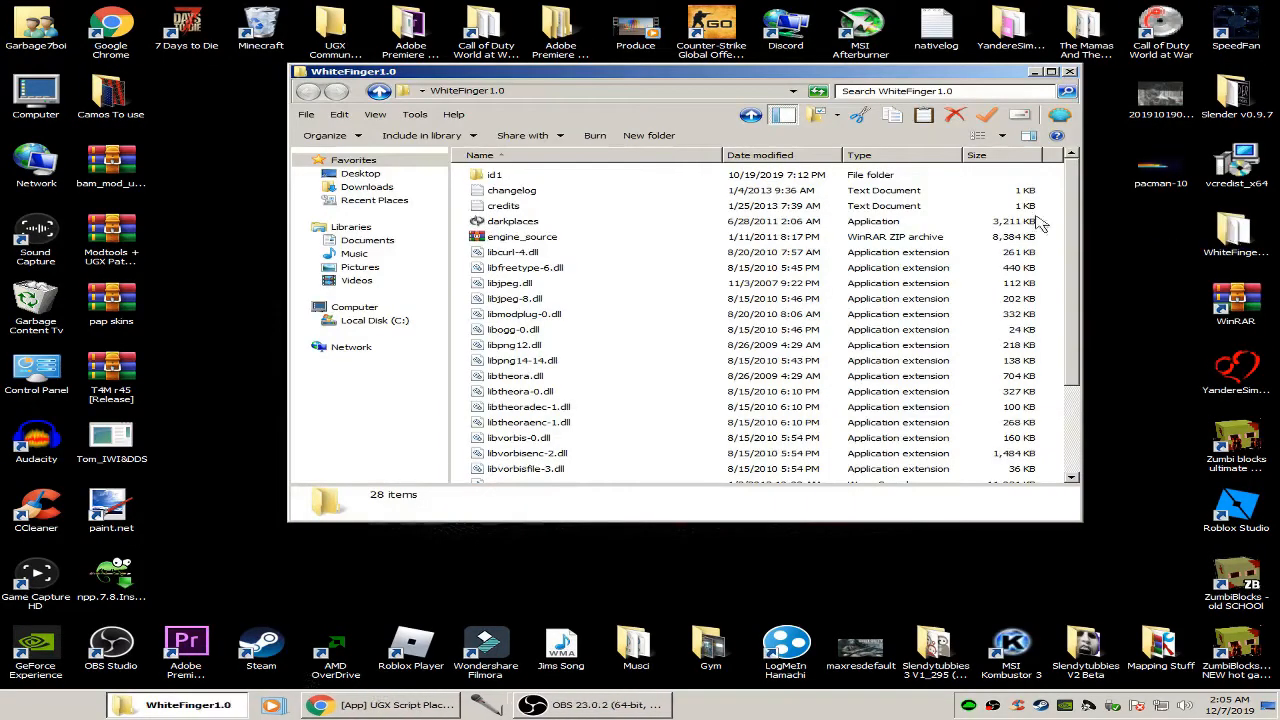
{"action": "left_click", "coordinate": [366, 187]}
{"action": "left_click", "coordinate": [505, 222]}
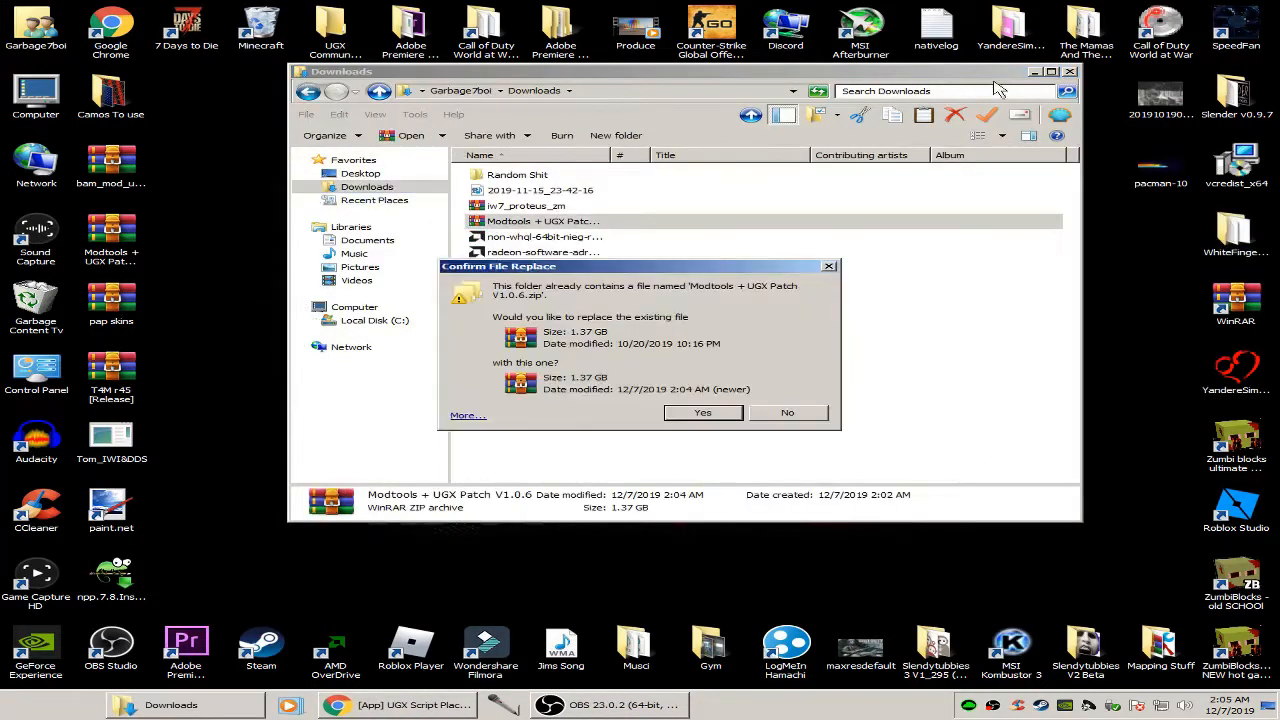
{"action": "left_click", "coordinate": [789, 414]}
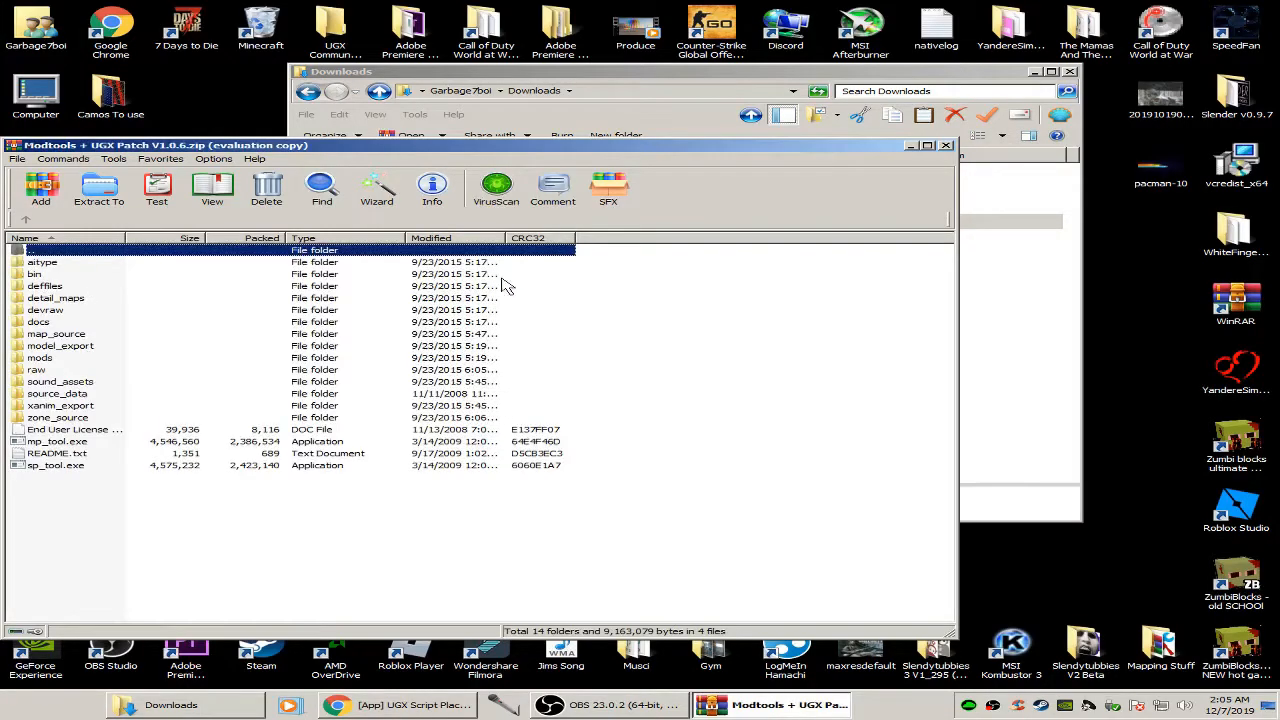
- Place the Call of Duty World at War folder window beside the open archive and dismiss the WinRAR license reminder
{"action": "double_click", "coordinate": [503, 40]}
{"action": "left_click_drag", "start_coordinate": [540, 72], "coordinate": [866, 72]}
{"action": "left_click_drag", "start_coordinate": [535, 340], "coordinate": [428, 308]}
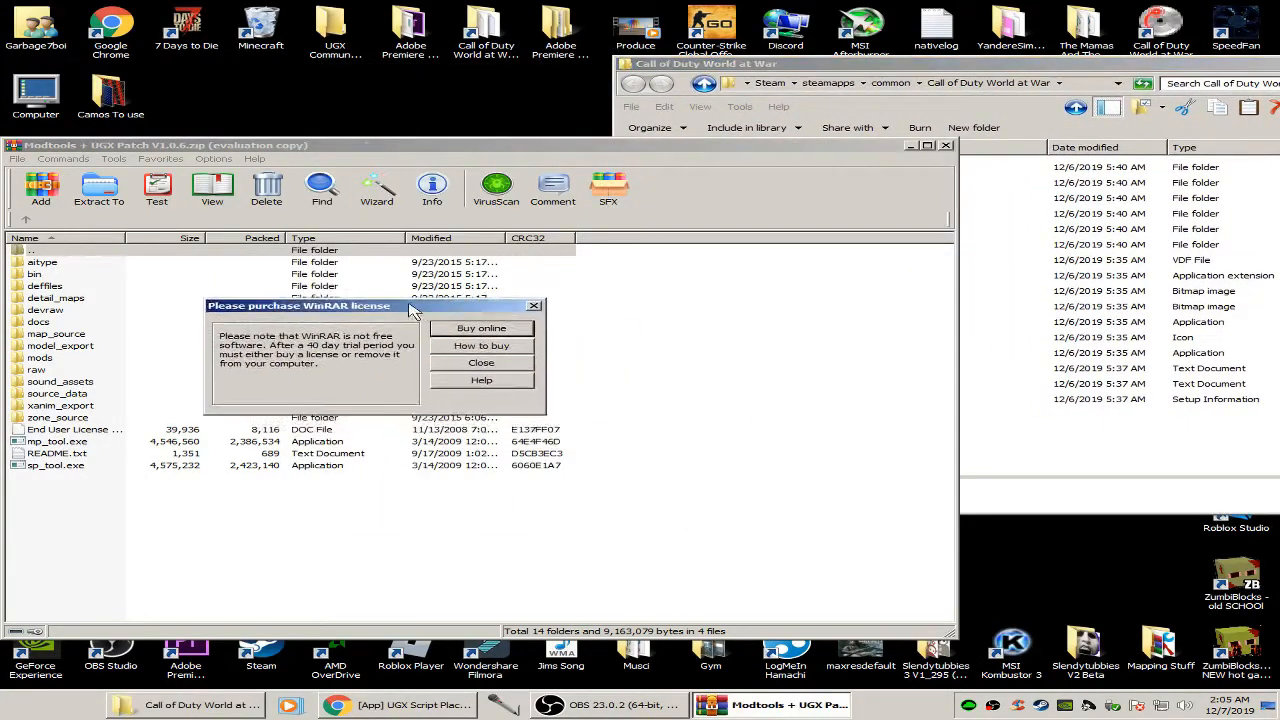
{"action": "left_click", "coordinate": [535, 306]}
- Extract all Modtools folders and files from the archive into the Call of Duty World at War folder, replacing existing items with Yes to All
{"action": "left_click_drag", "start_coordinate": [12, 519], "coordinate": [66, 262]}
{"action": "left_click_drag", "start_coordinate": [52, 265], "coordinate": [1094, 434]}
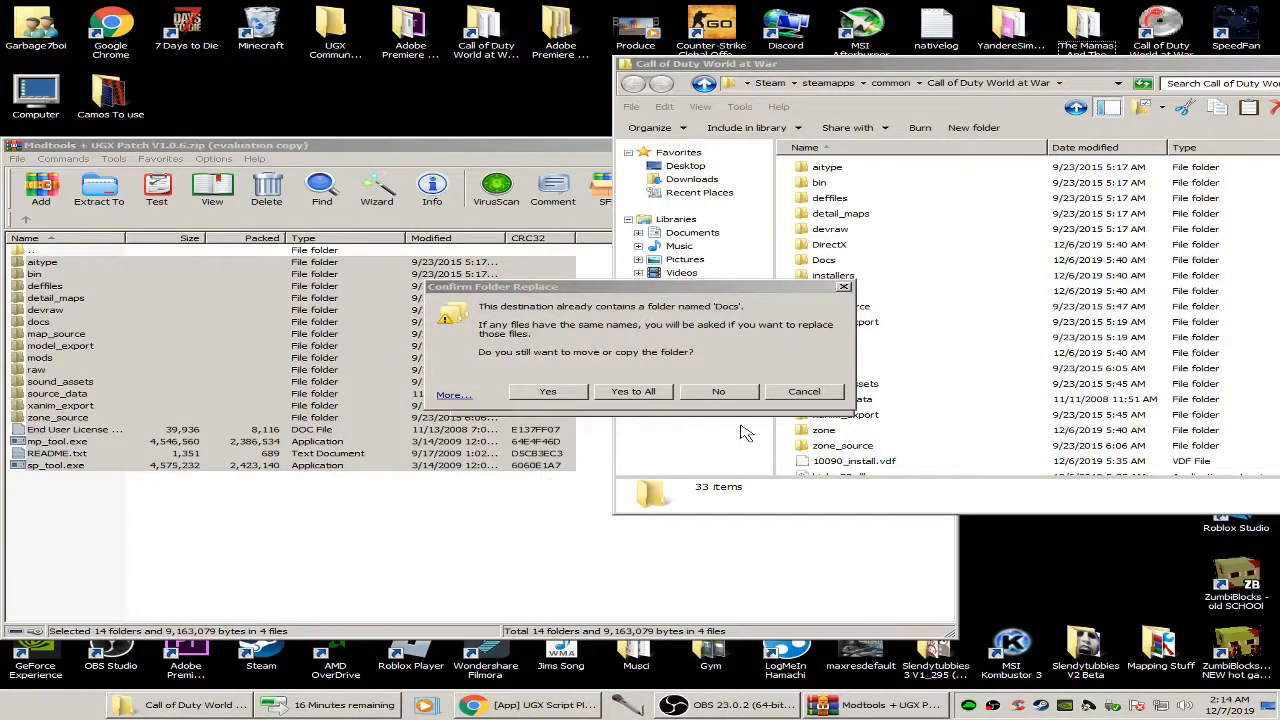
{"action": "left_click", "coordinate": [636, 396]}
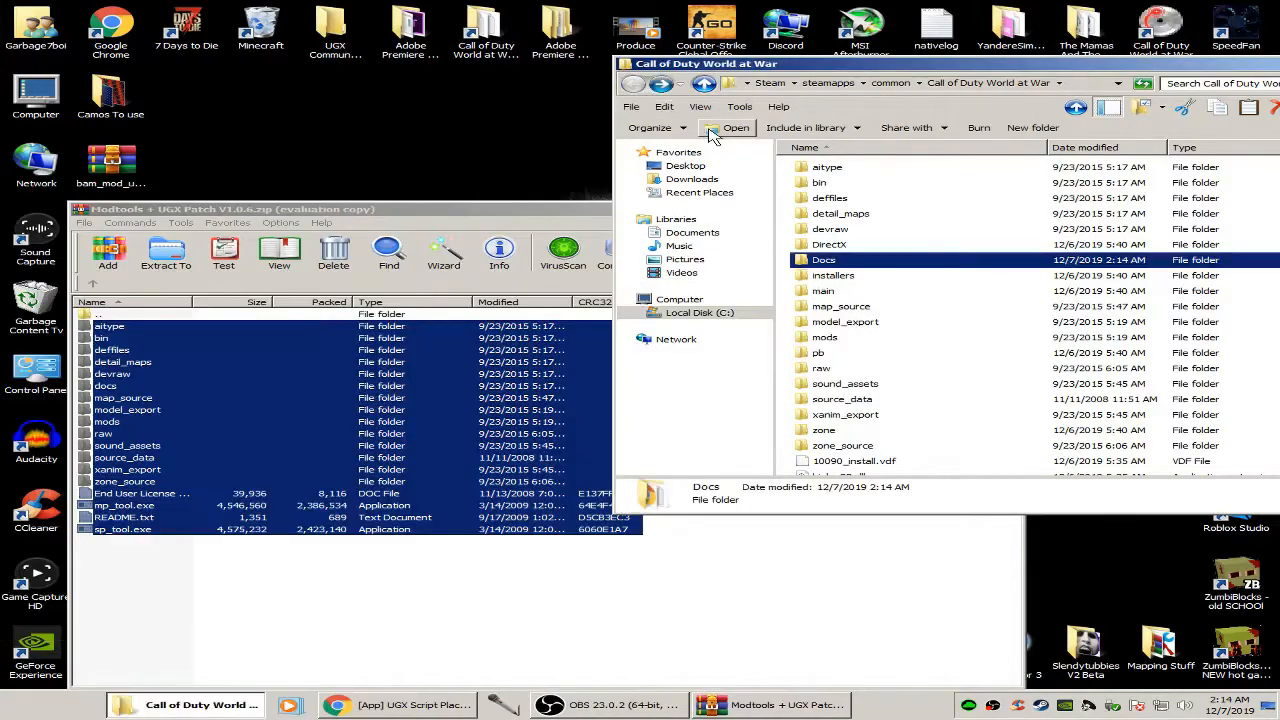
- Close the Call of Duty World at War folder window and the Modtools archive
{"action": "left_click_drag", "start_coordinate": [835, 75], "coordinate": [225, 109]}
{"action": "left_click", "coordinate": [770, 102]}
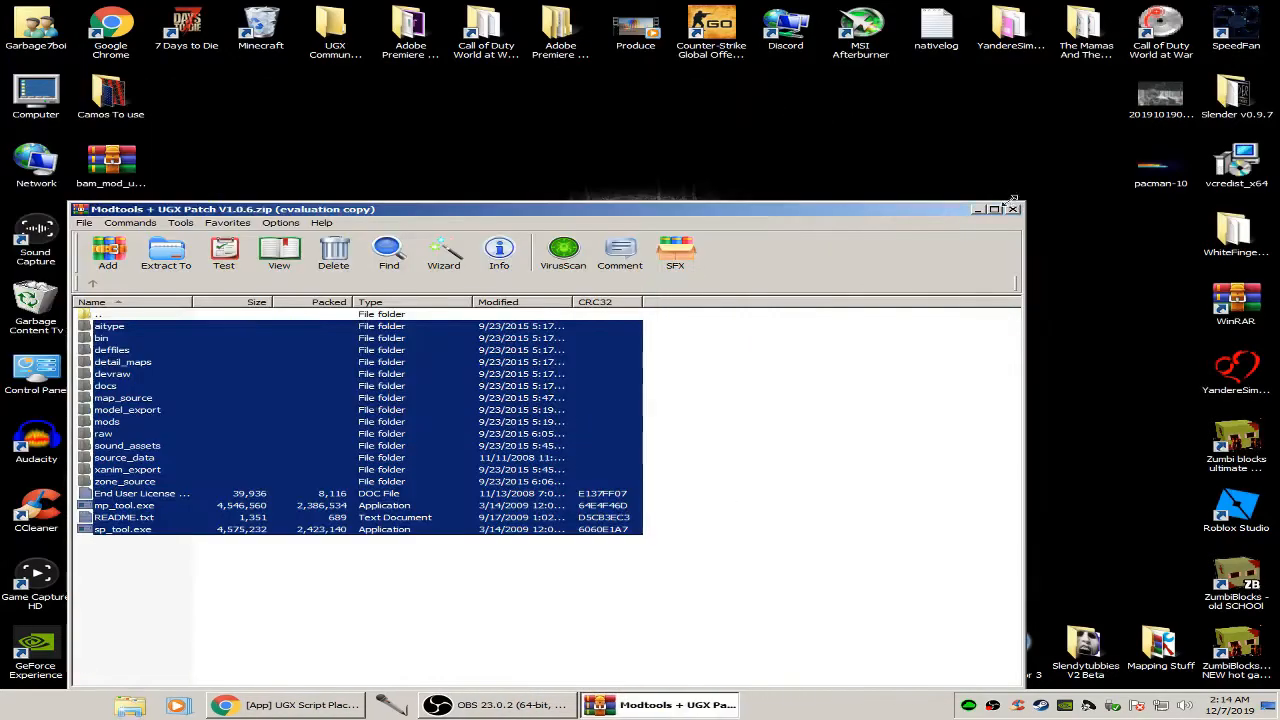
{"action": "left_click", "coordinate": [1013, 209]}
- Switch to Chrome and download the UGX Script Placer file from its UGX-Mods forum topic
{"action": "left_click", "coordinate": [303, 707]}
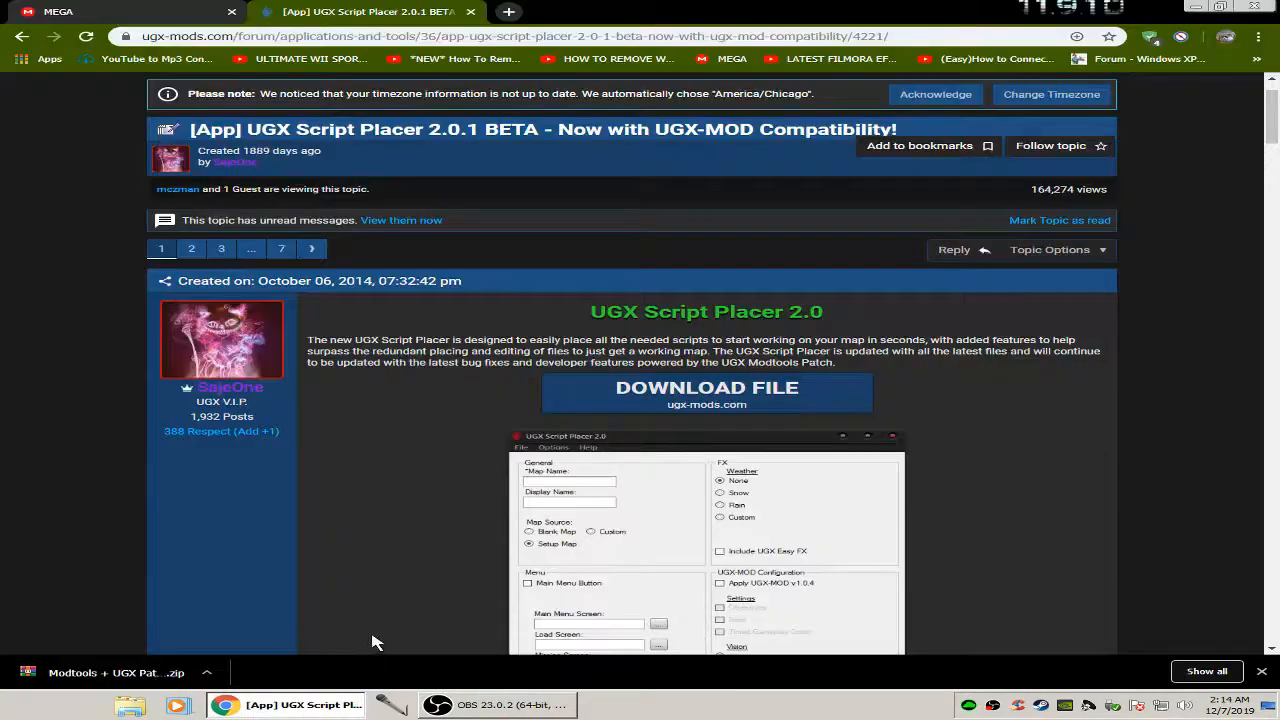
{"action": "scroll", "coordinate": [955, 373], "scroll_direction": "down", "scroll_amount": 4}
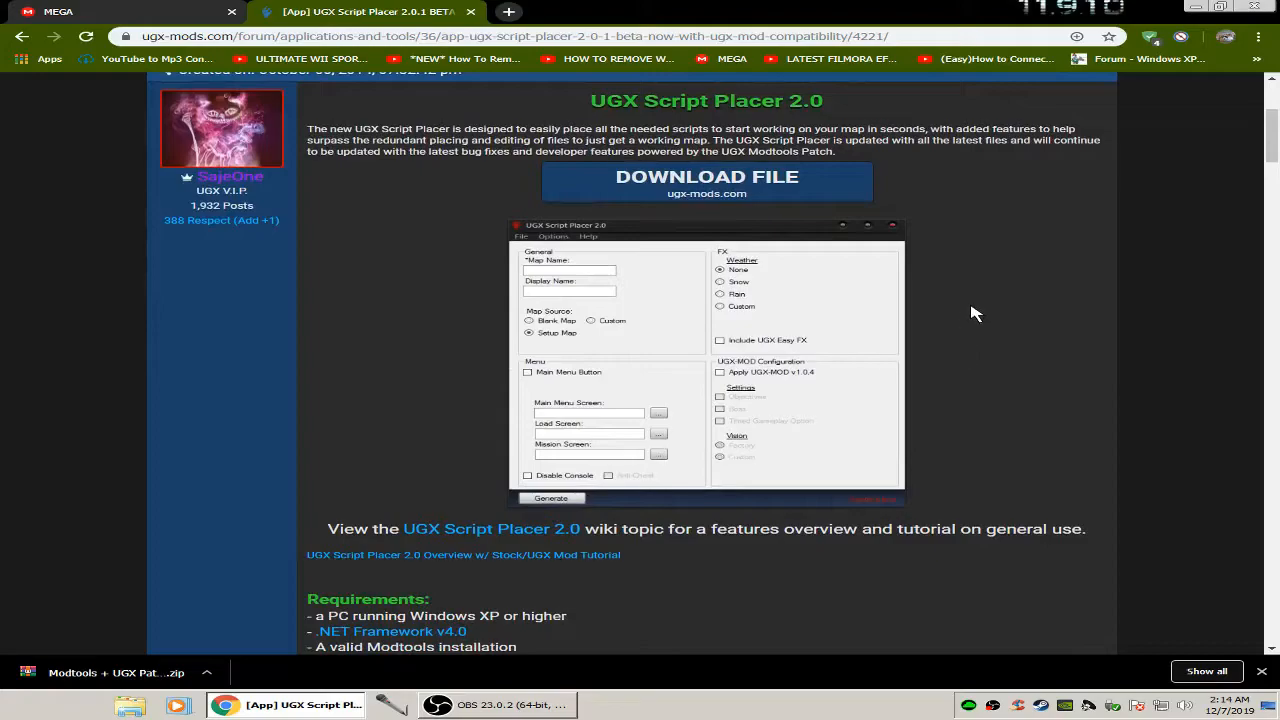
{"action": "scroll", "coordinate": [968, 316], "scroll_direction": "up", "scroll_amount": 1}
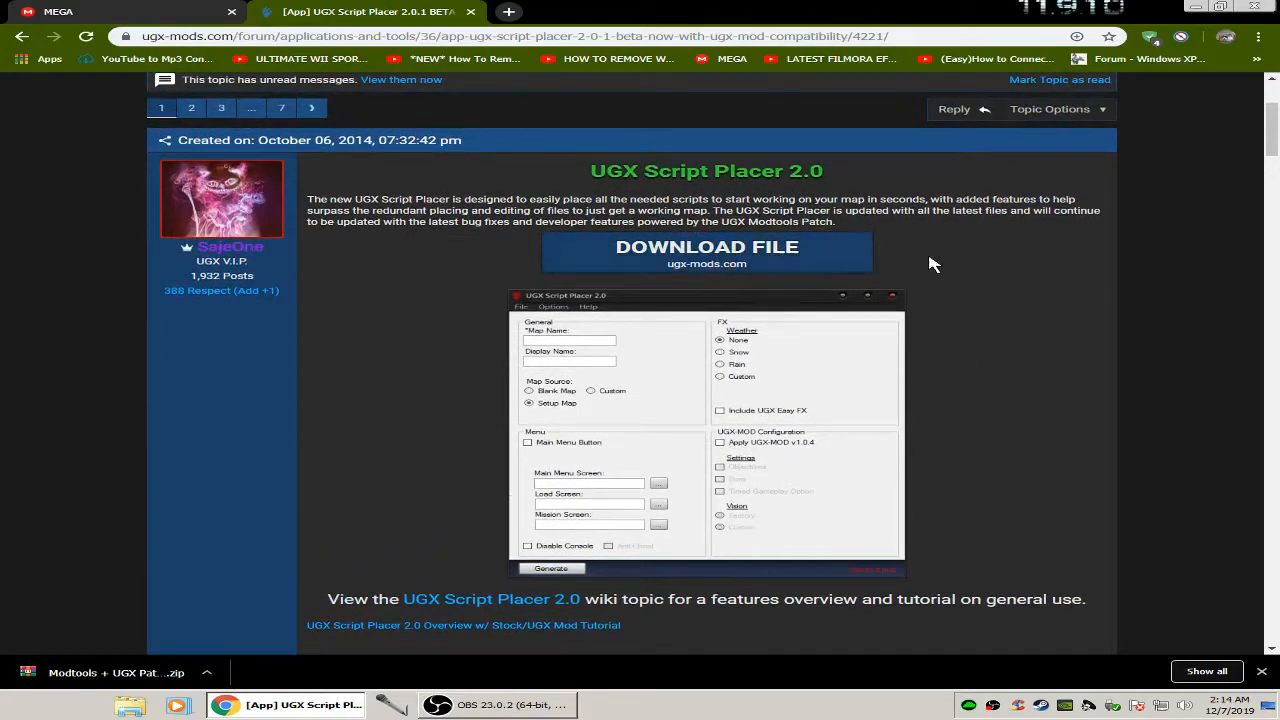
{"action": "scroll", "coordinate": [700, 262], "scroll_direction": "down", "scroll_amount": 4}
{"action": "scroll", "coordinate": [679, 404], "scroll_direction": "up", "scroll_amount": 6}
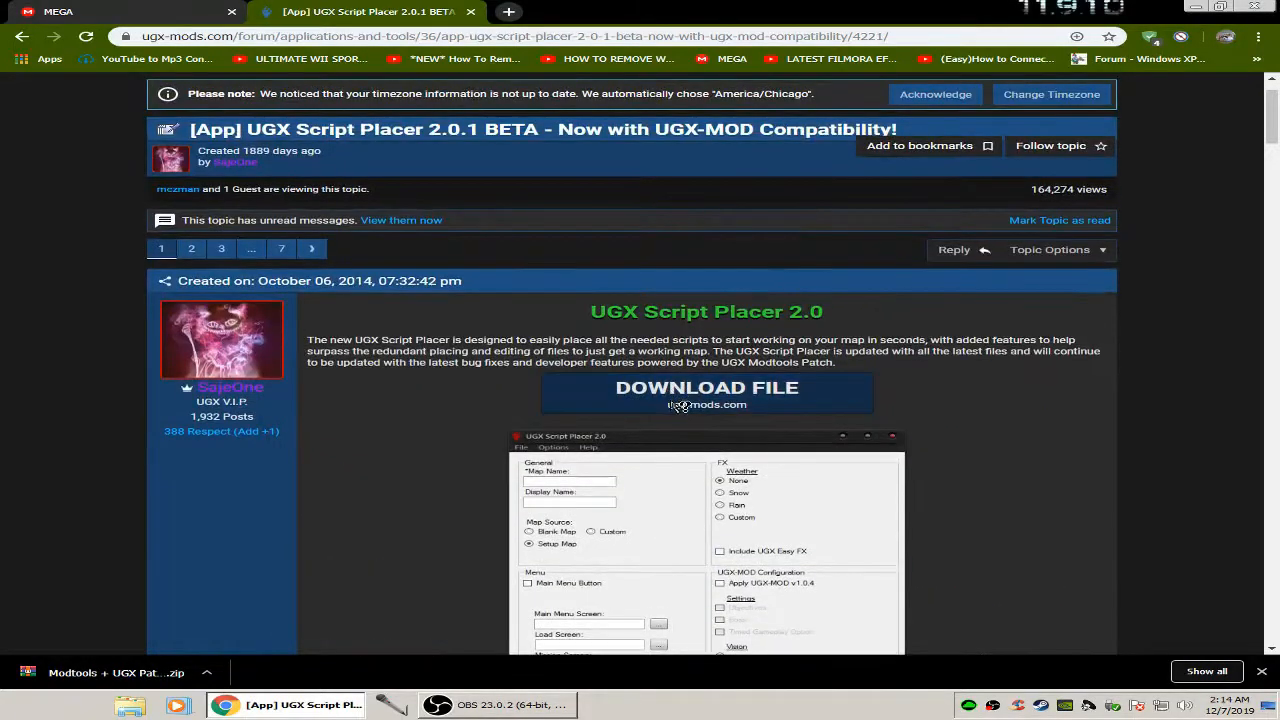
{"action": "left_click", "coordinate": [679, 404]}
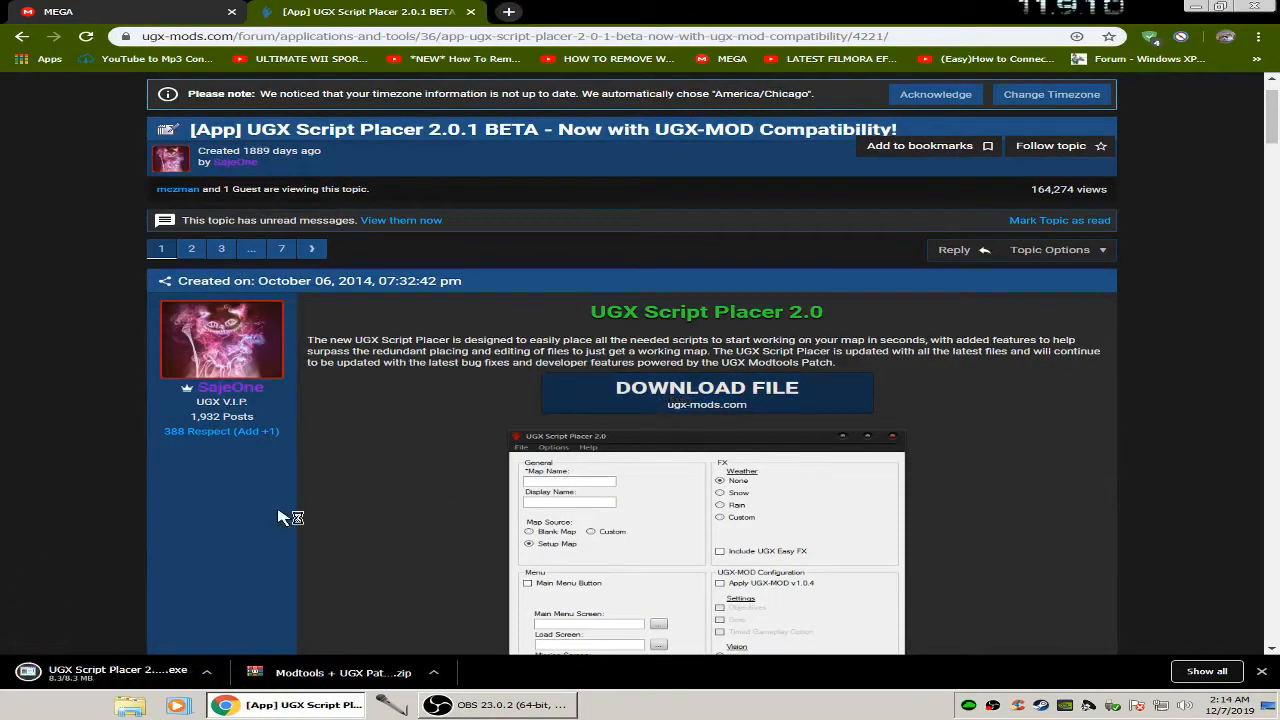
{"action": "left_click", "coordinate": [97, 675]}
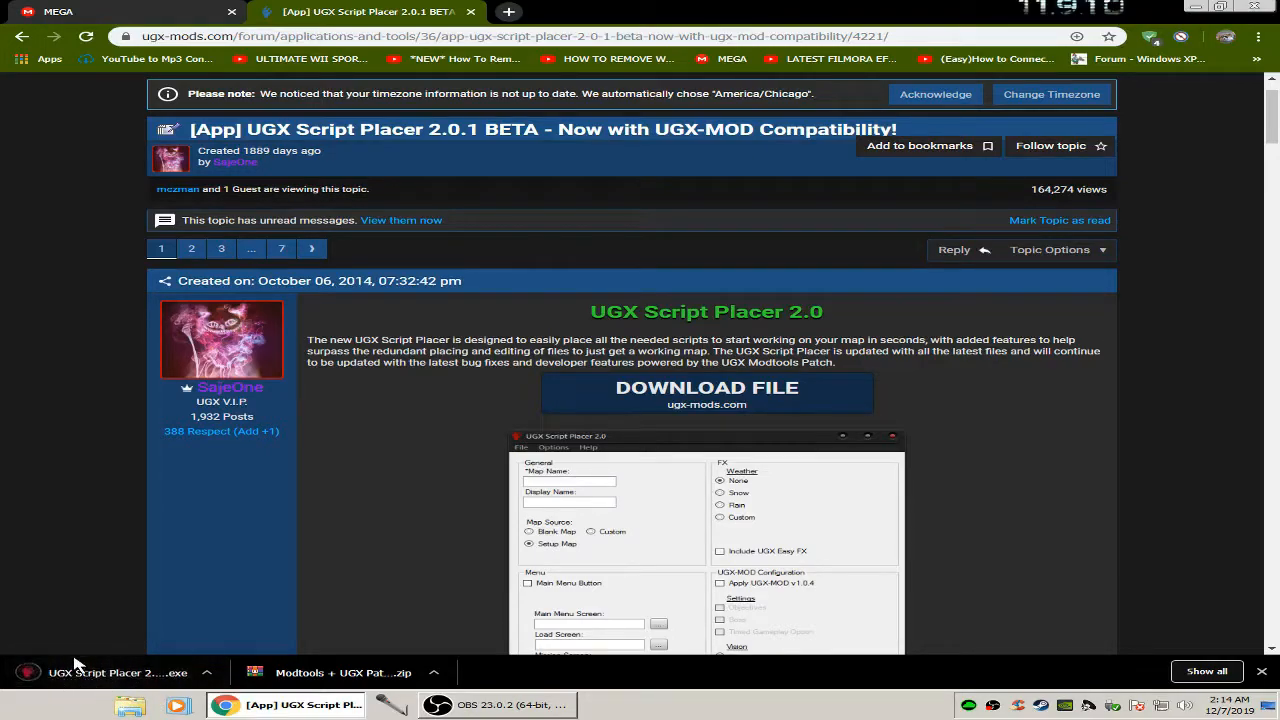
- Move UGX Script Placer 2.0.1 from the Downloads folder to the desktop and close the folder window
{"action": "left_click", "coordinate": [1193, 9]}
{"action": "double_click", "coordinate": [1236, 232]}
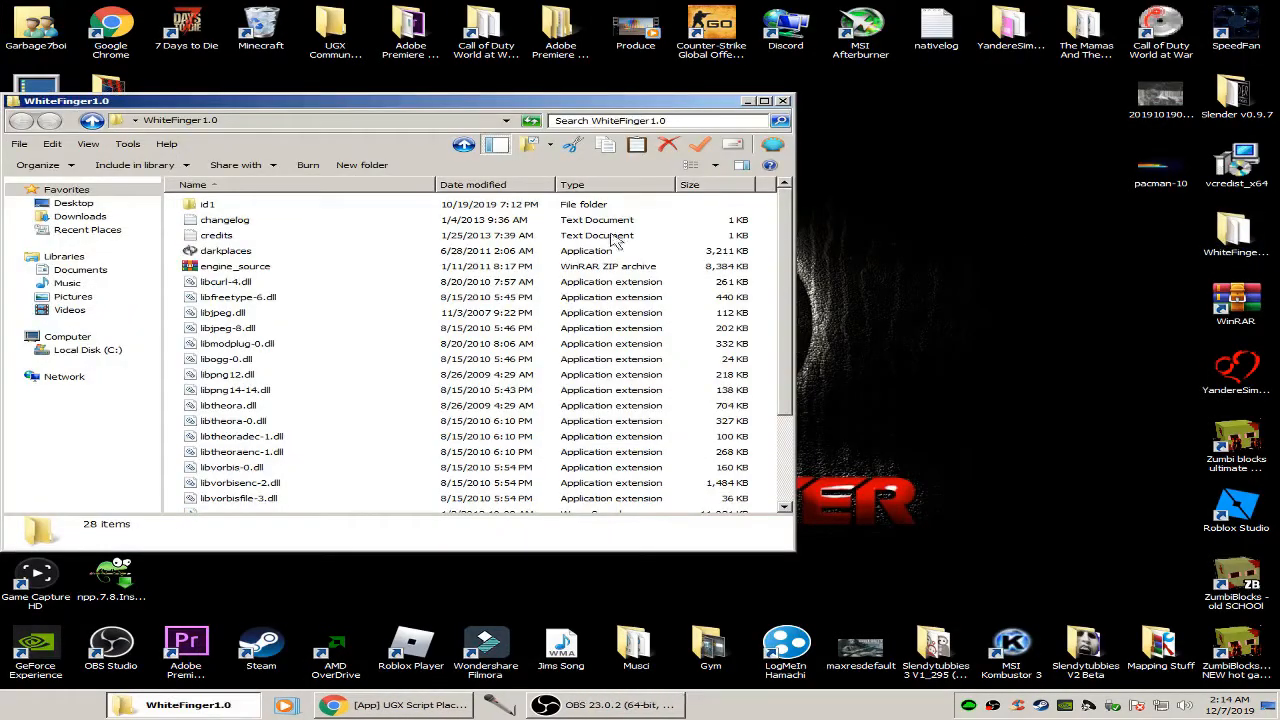
{"action": "left_click", "coordinate": [62, 218]}
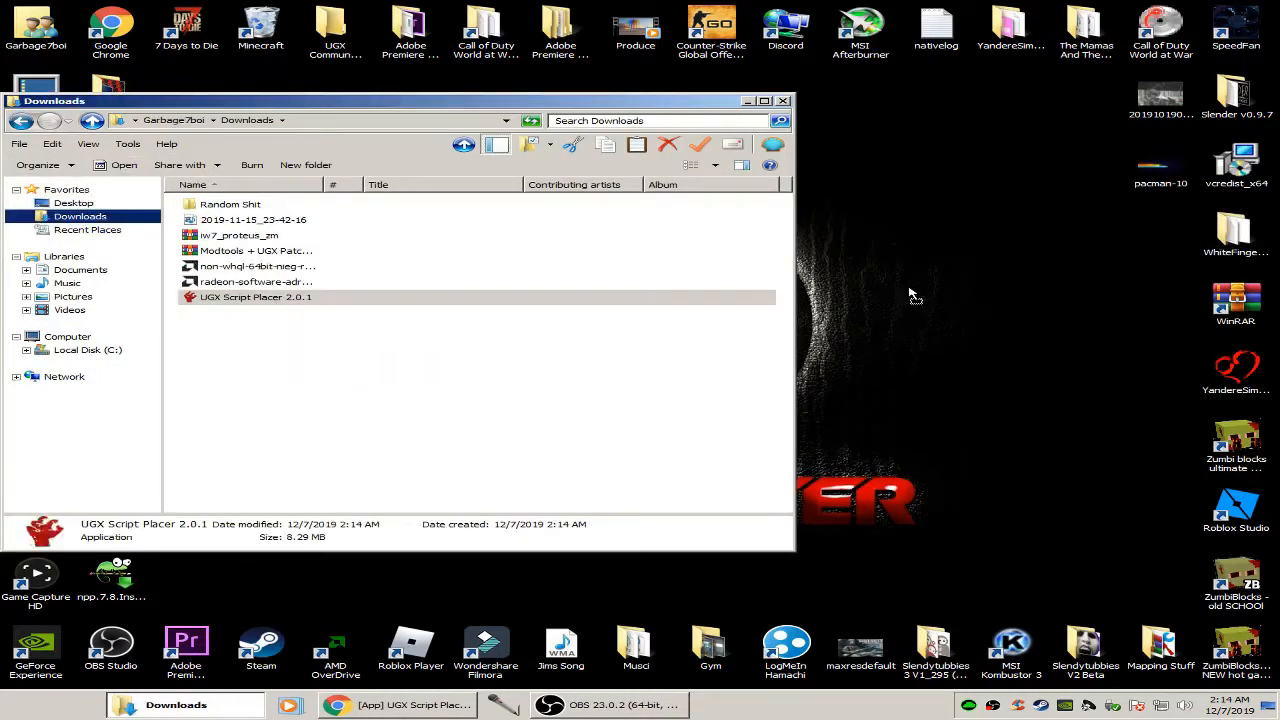
{"action": "left_click_drag", "start_coordinate": [895, 243], "coordinate": [897, 243]}
{"action": "left_click", "coordinate": [783, 101]}
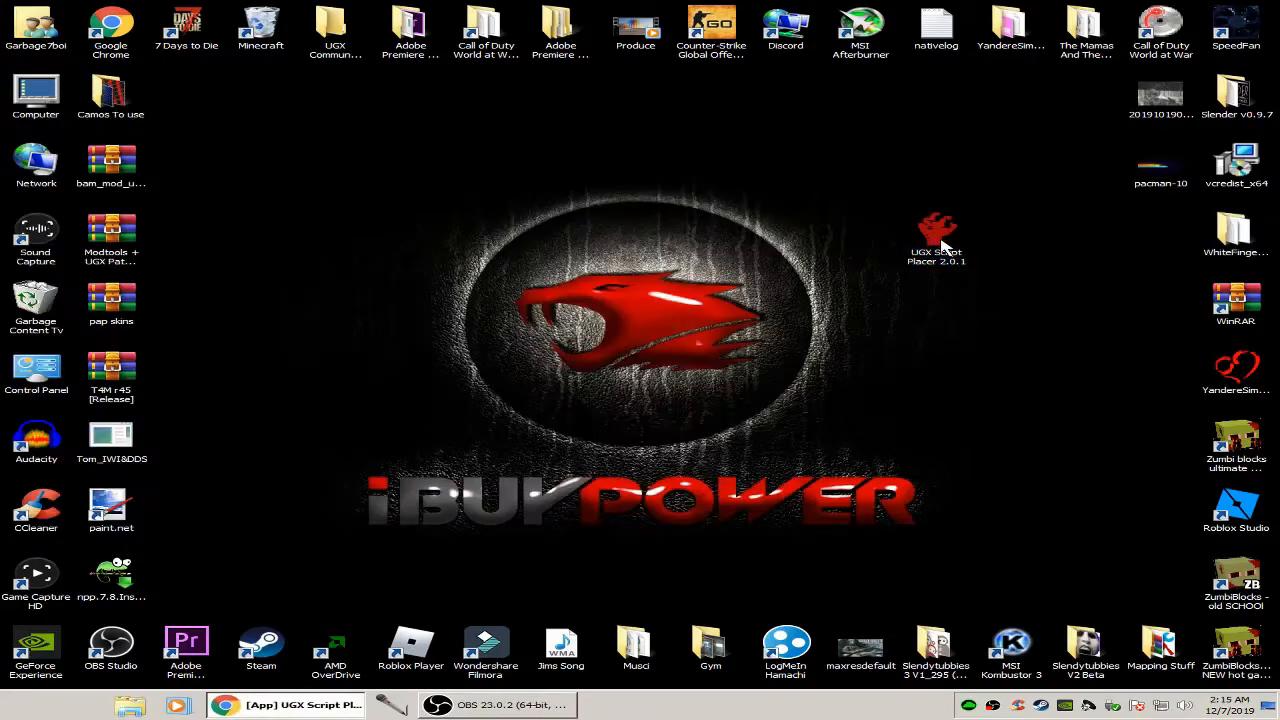
- Move UGX Script Placer 2.0.1 from the desktop into the Call of Duty World at War folder and check that folder's contents
{"action": "left_click", "coordinate": [481, 60]}
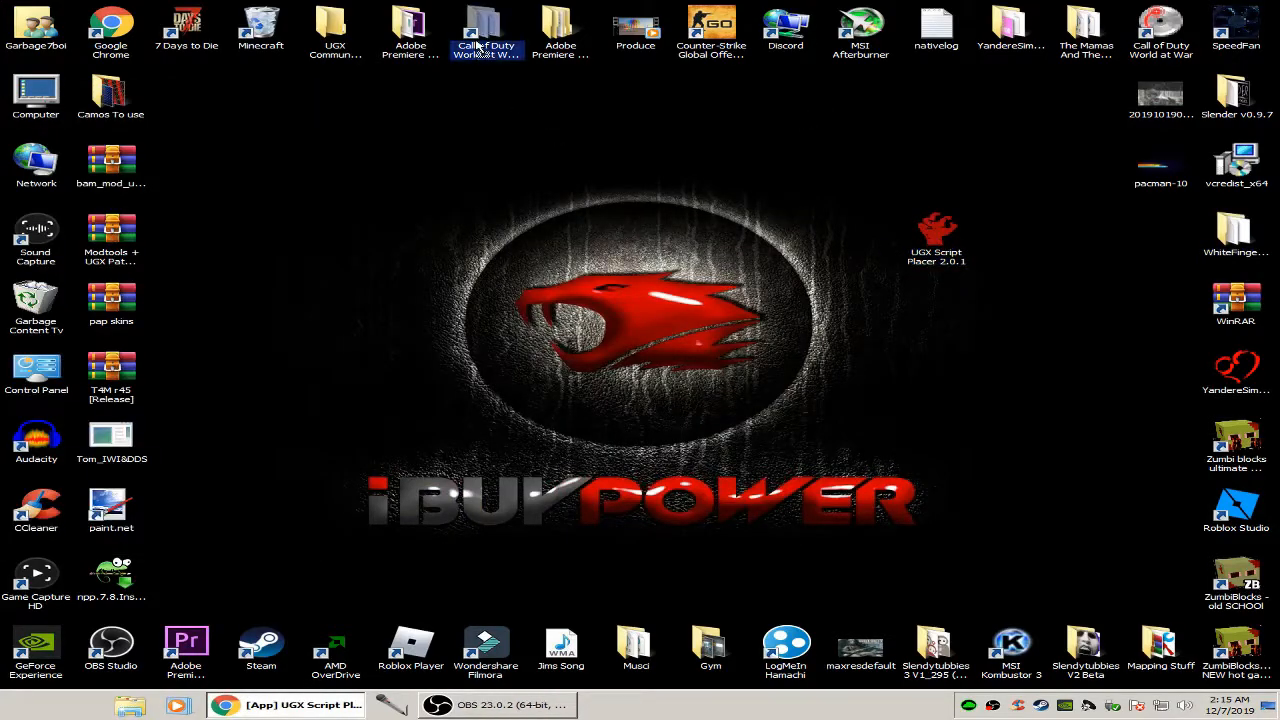
{"action": "double_click", "coordinate": [478, 47]}
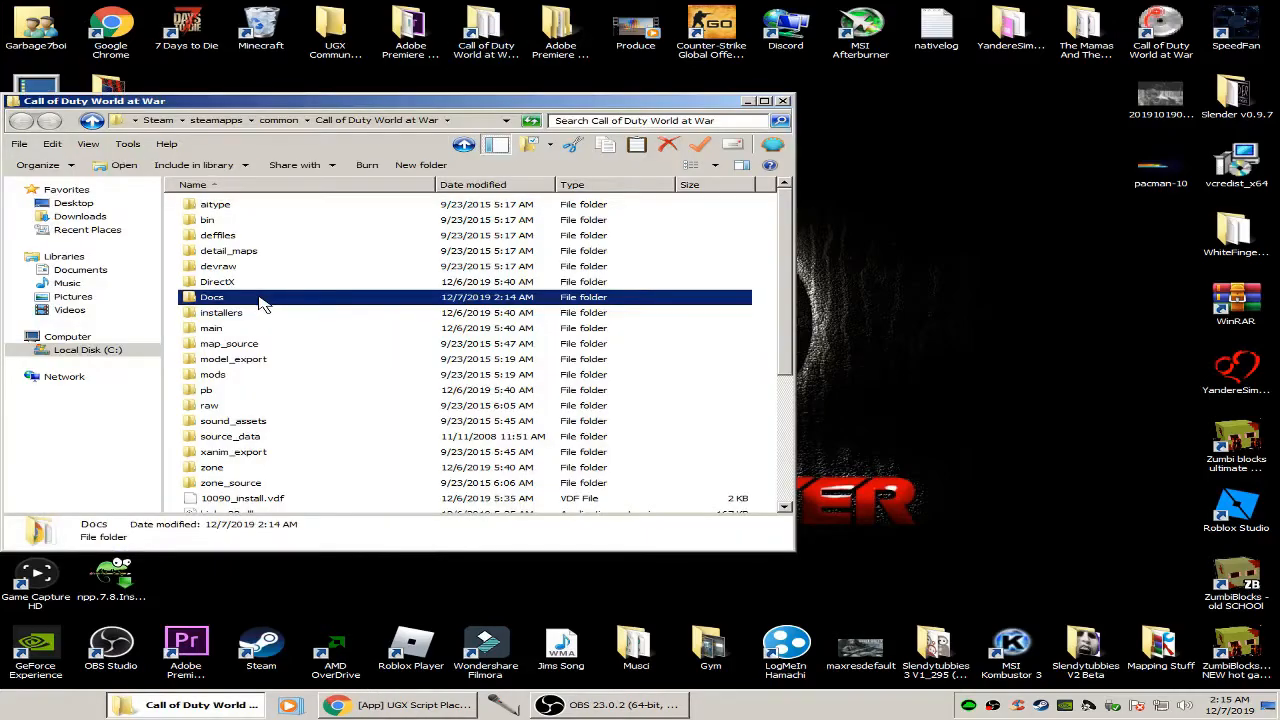
{"action": "scroll", "coordinate": [262, 304], "scroll_direction": "down", "scroll_amount": 5}
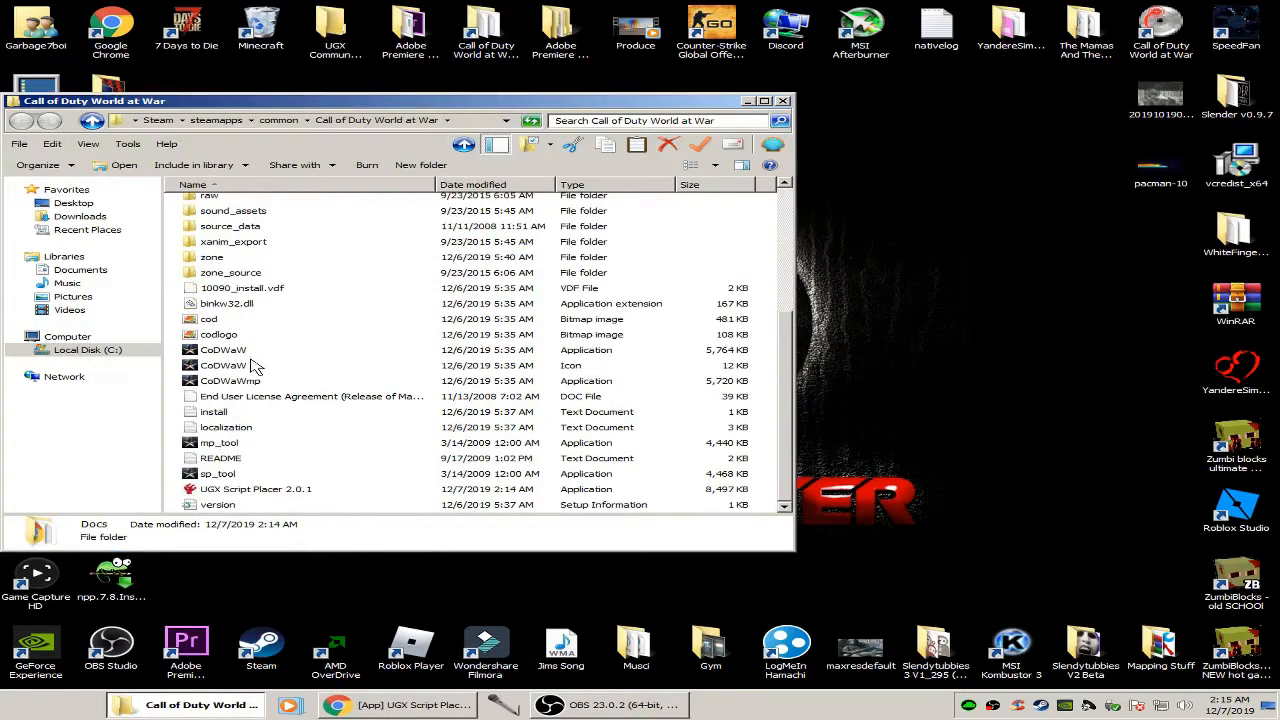
{"action": "scroll", "coordinate": [252, 364], "scroll_direction": "up", "scroll_amount": 5}
- Start Launcher from the game's bin folder and run the Converter
{"action": "double_click", "coordinate": [207, 220]}
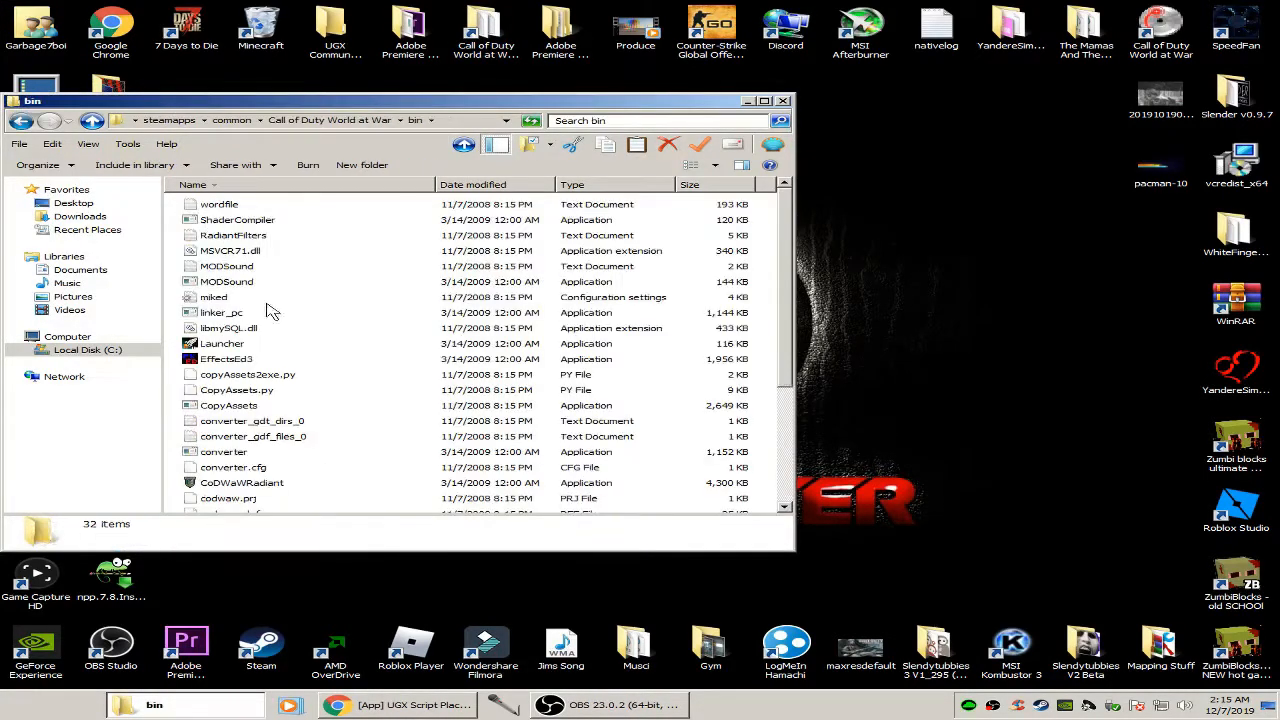
{"action": "left_click", "coordinate": [226, 345]}
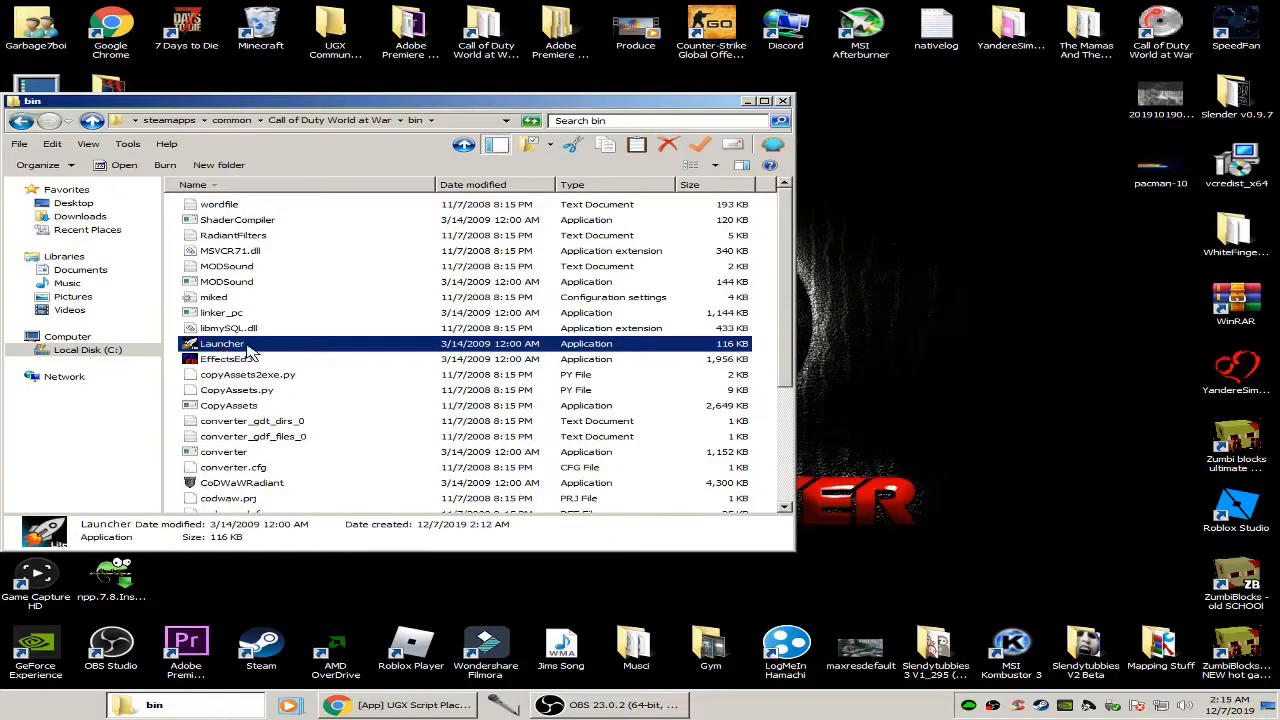
{"action": "double_click", "coordinate": [226, 344]}
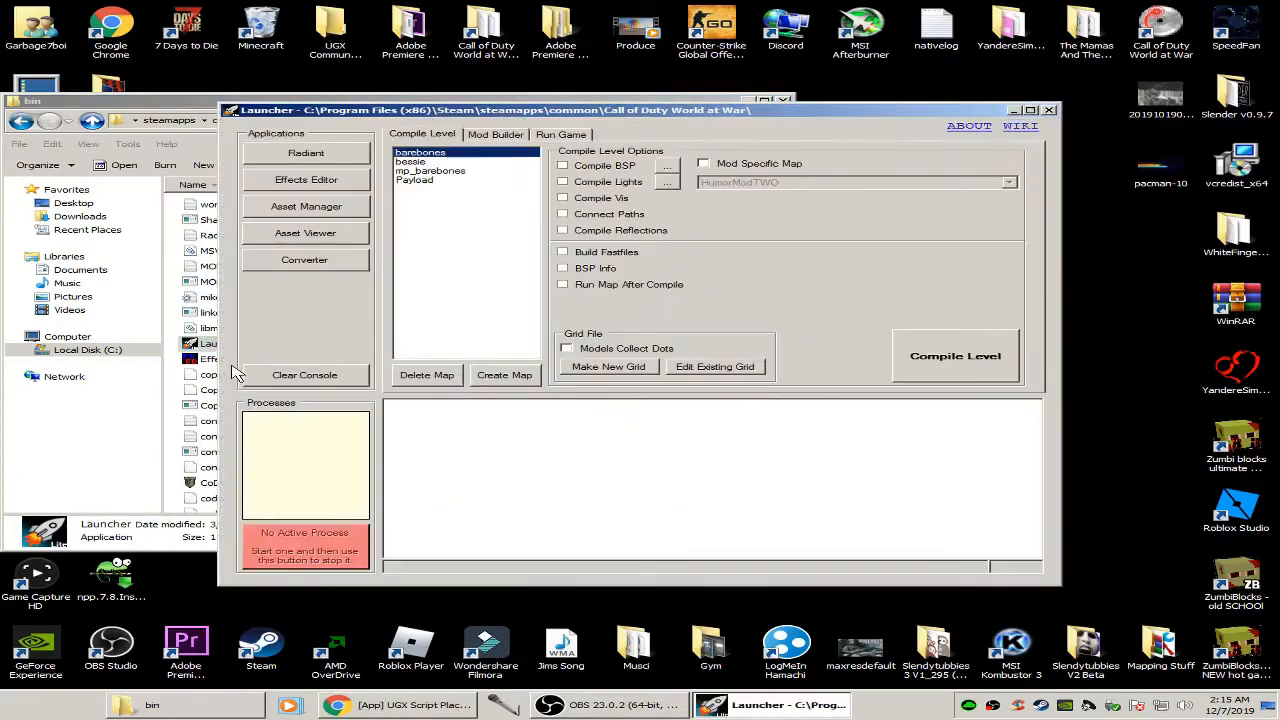
{"action": "left_click", "coordinate": [1049, 110]}
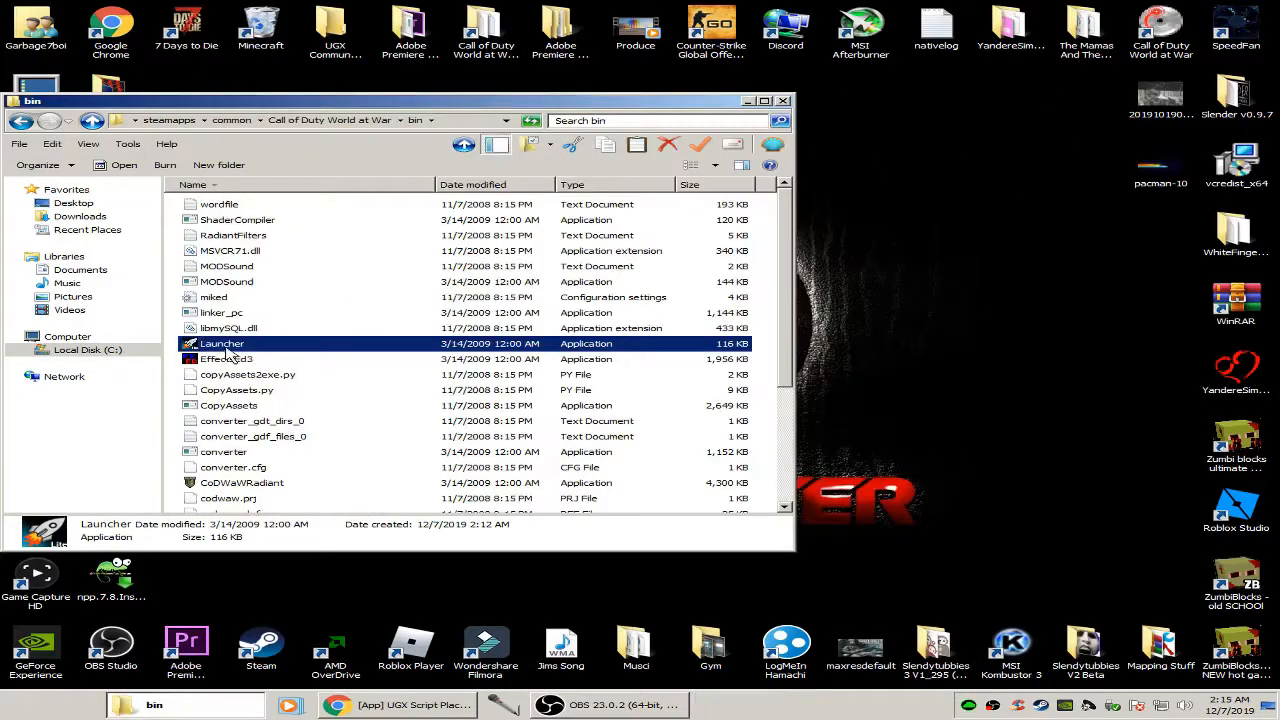
{"action": "right_click", "coordinate": [228, 352]}
{"action": "left_click", "coordinate": [262, 362]}
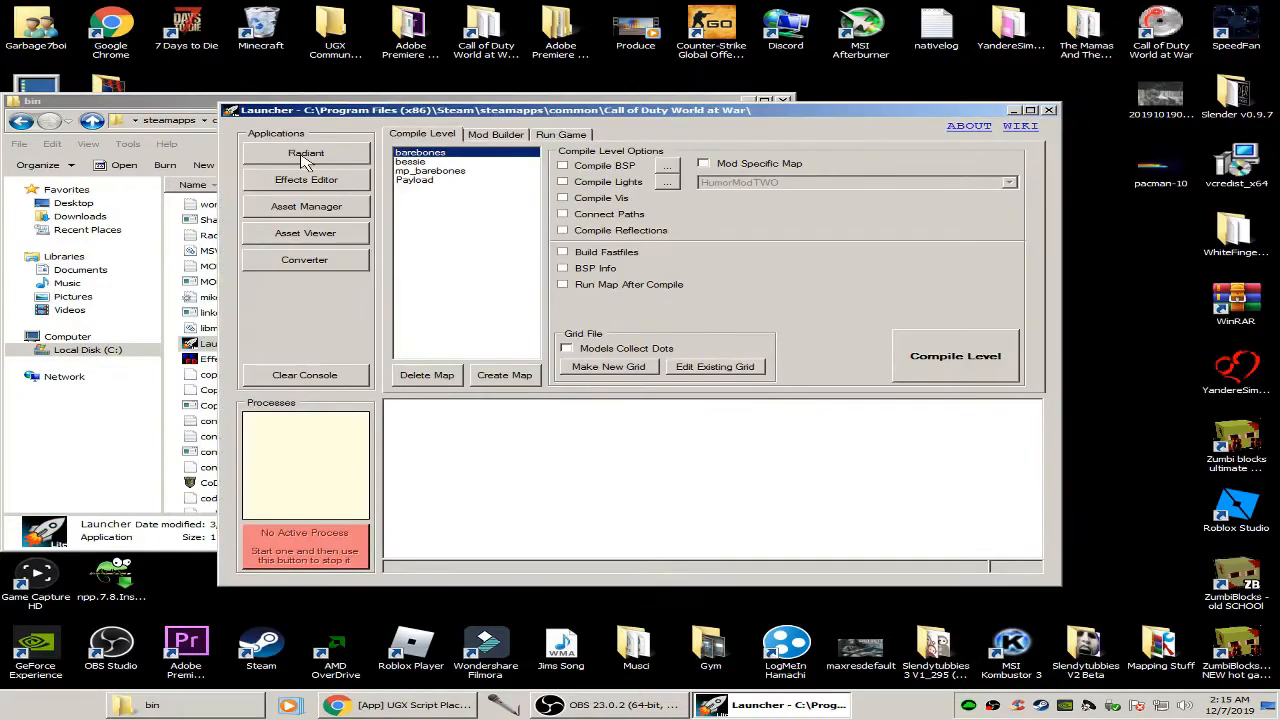
{"action": "left_click", "coordinate": [312, 264]}
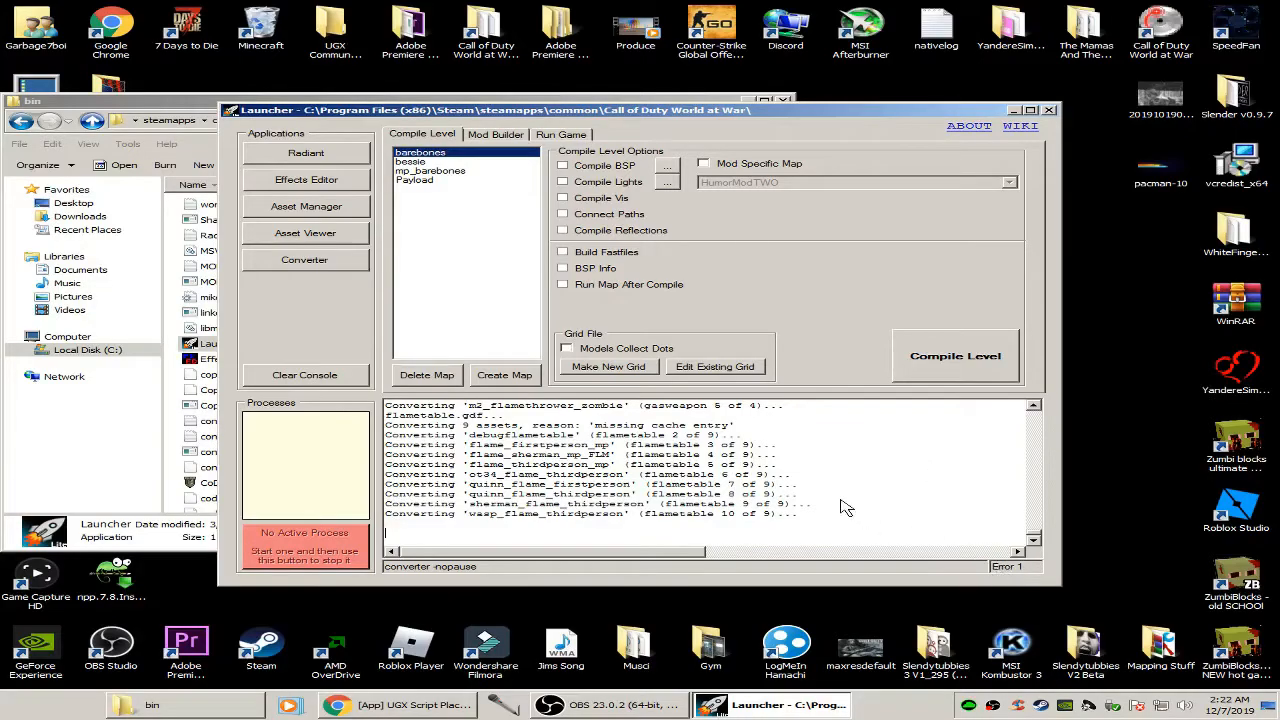
- Review the Converter's console output for errors and close Launcher
{"action": "left_click", "coordinate": [1032, 533]}
{"action": "left_click_drag", "start_coordinate": [1033, 532], "coordinate": [1033, 427]}
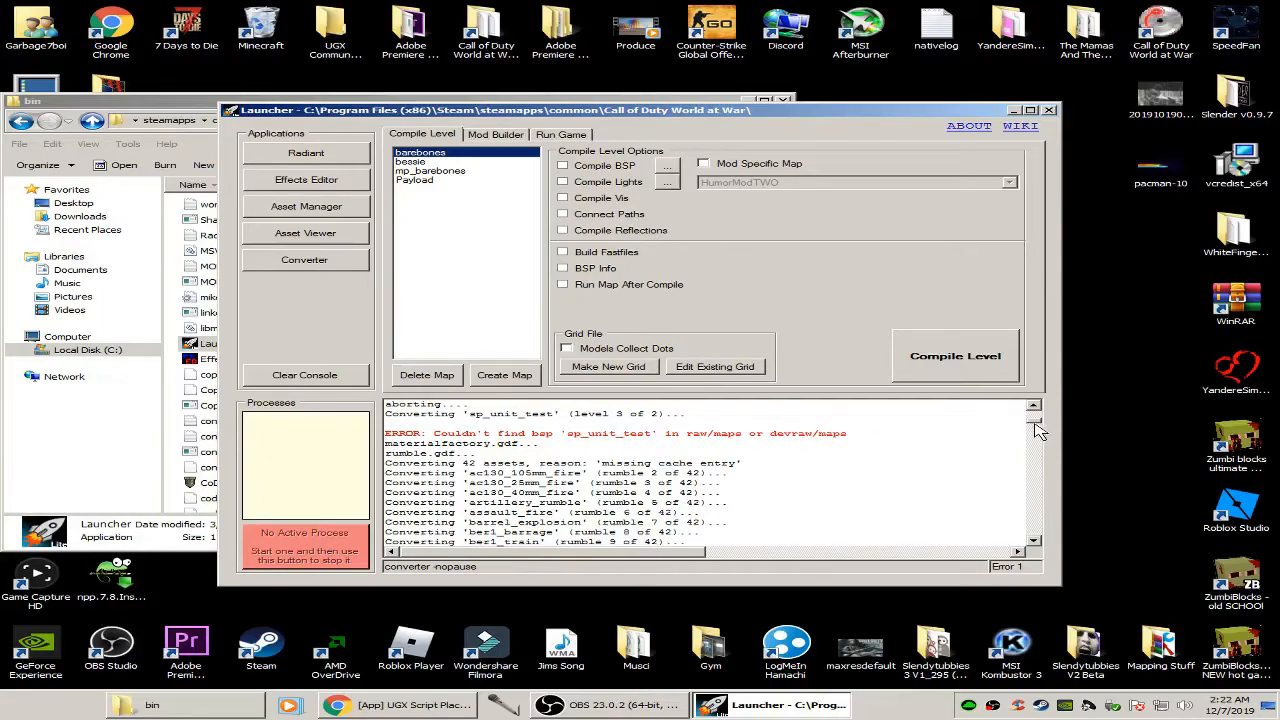
{"action": "left_click_drag", "start_coordinate": [1037, 428], "coordinate": [1042, 553]}
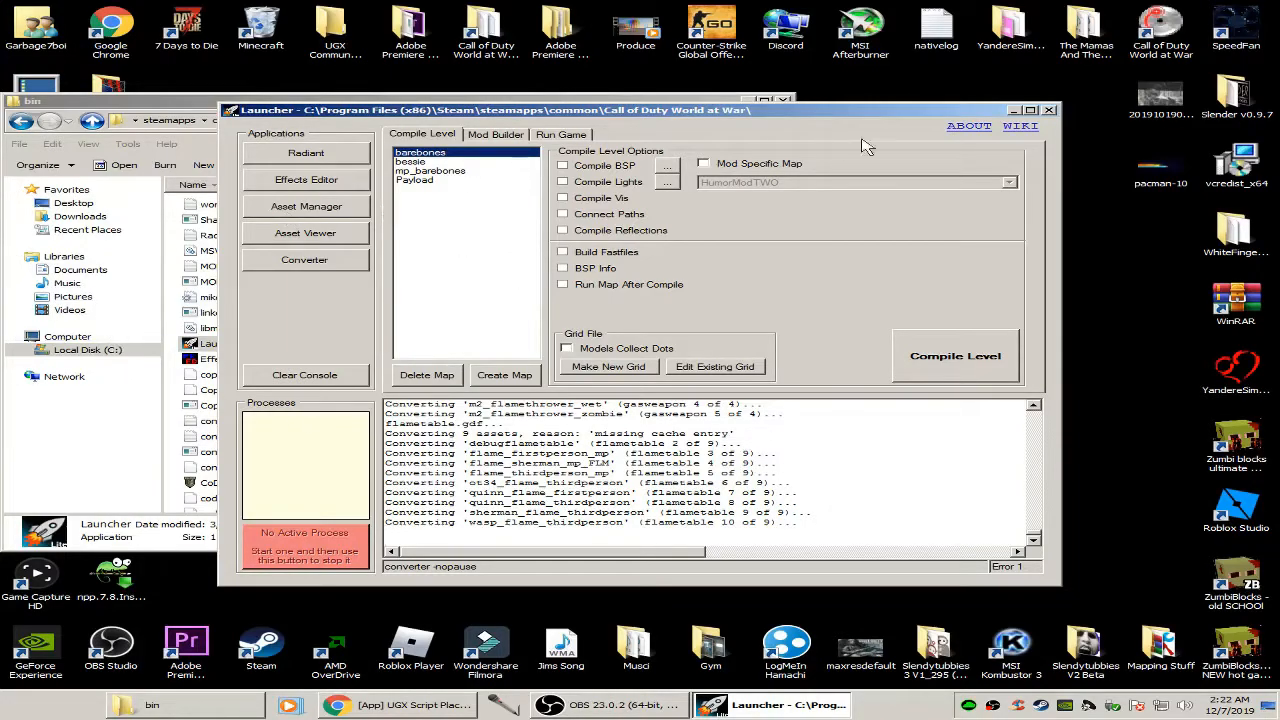
{"action": "left_click", "coordinate": [1049, 111]}
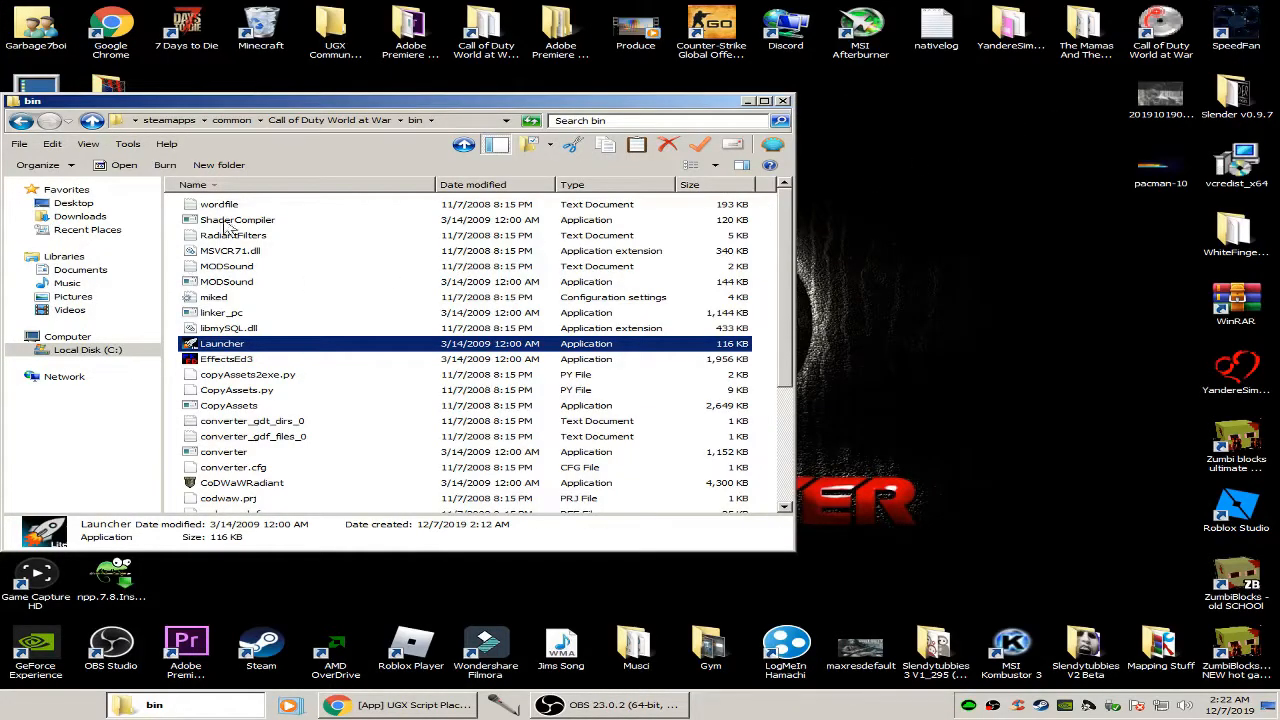
- Clear the Read-only attribute of the Call of Duty World at War folder, including subfolders and files, and close the common folder window
{"action": "left_click", "coordinate": [232, 120]}
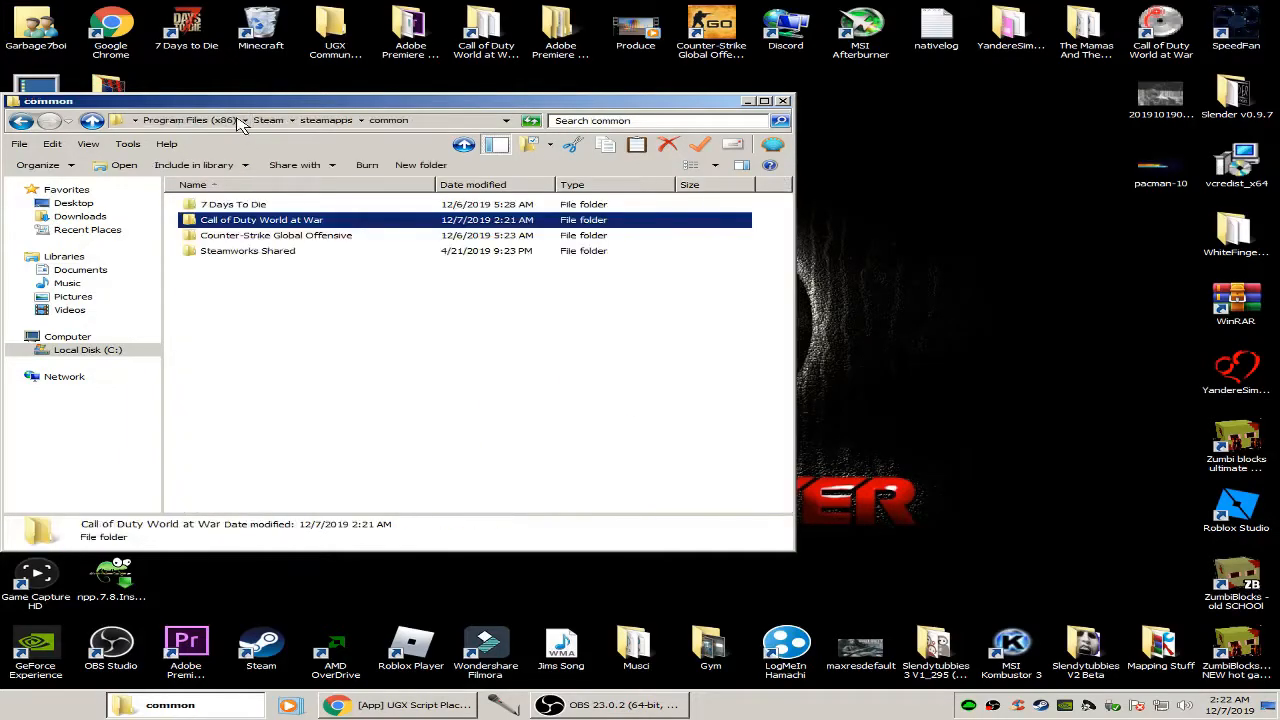
{"action": "right_click", "coordinate": [253, 223]}
{"action": "left_click", "coordinate": [300, 452]}
{"action": "left_click", "coordinate": [354, 438]}
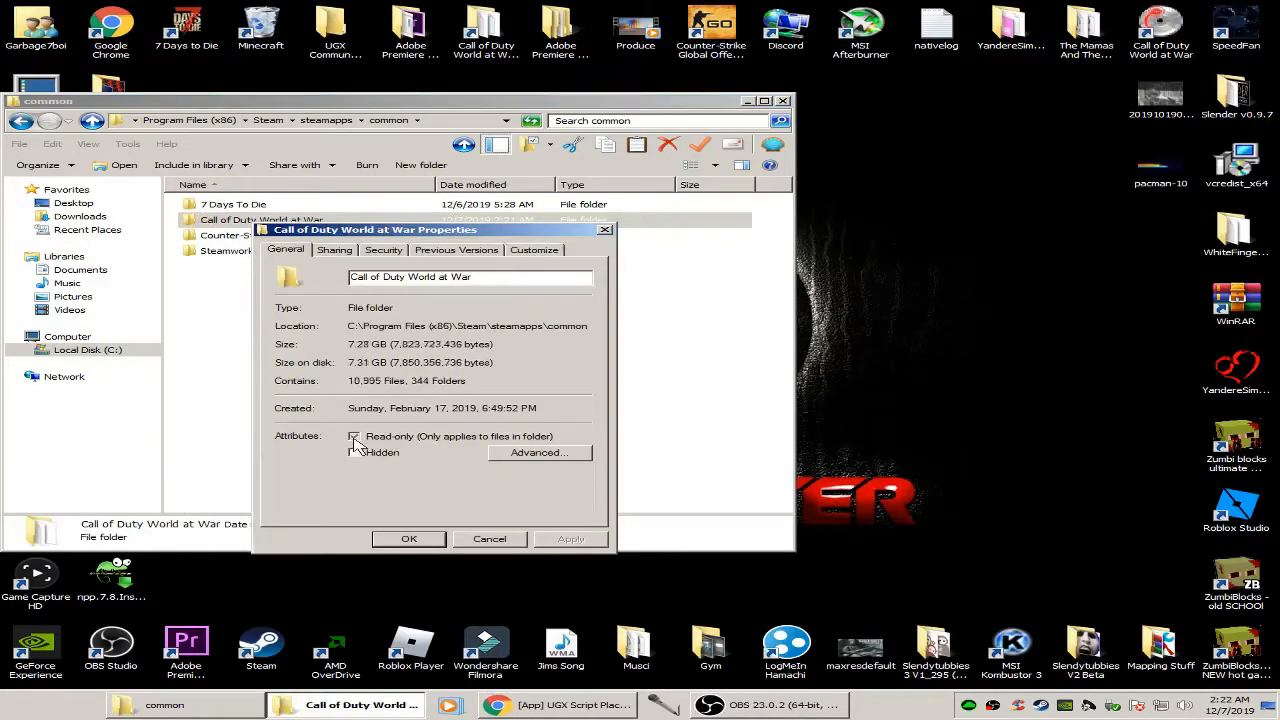
{"action": "left_click", "coordinate": [572, 539]}
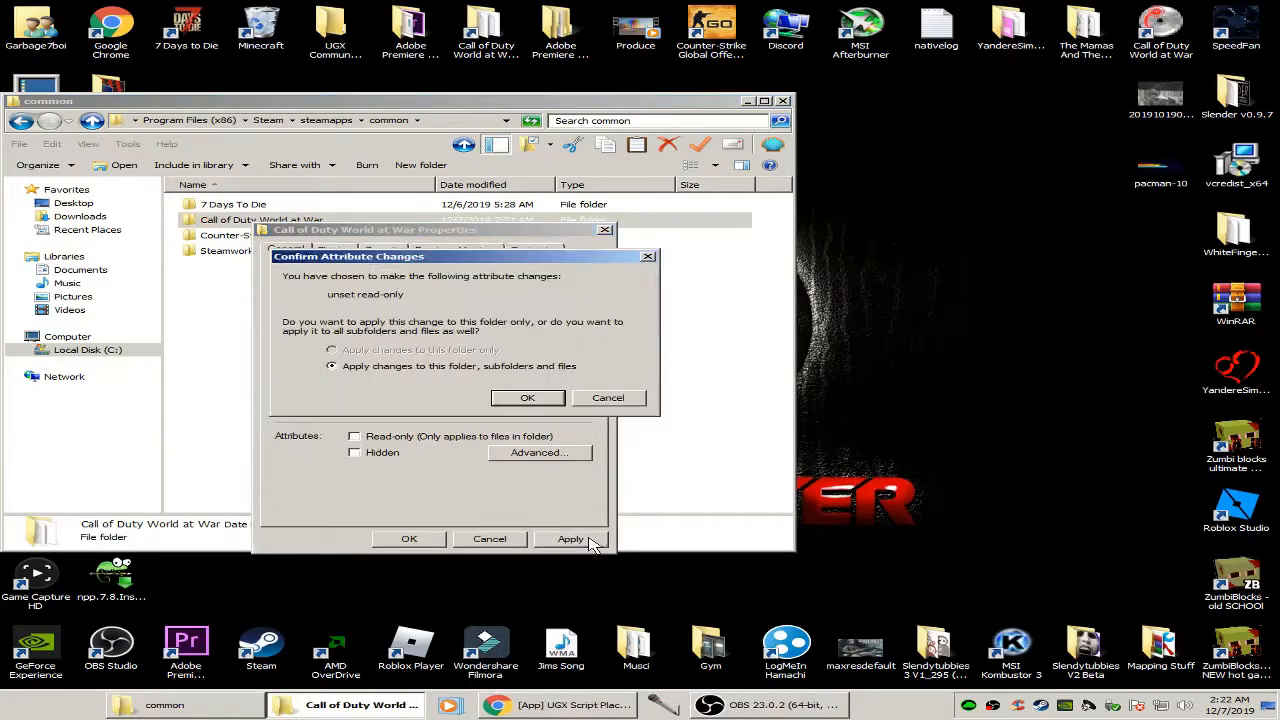
{"action": "left_click", "coordinate": [537, 399]}
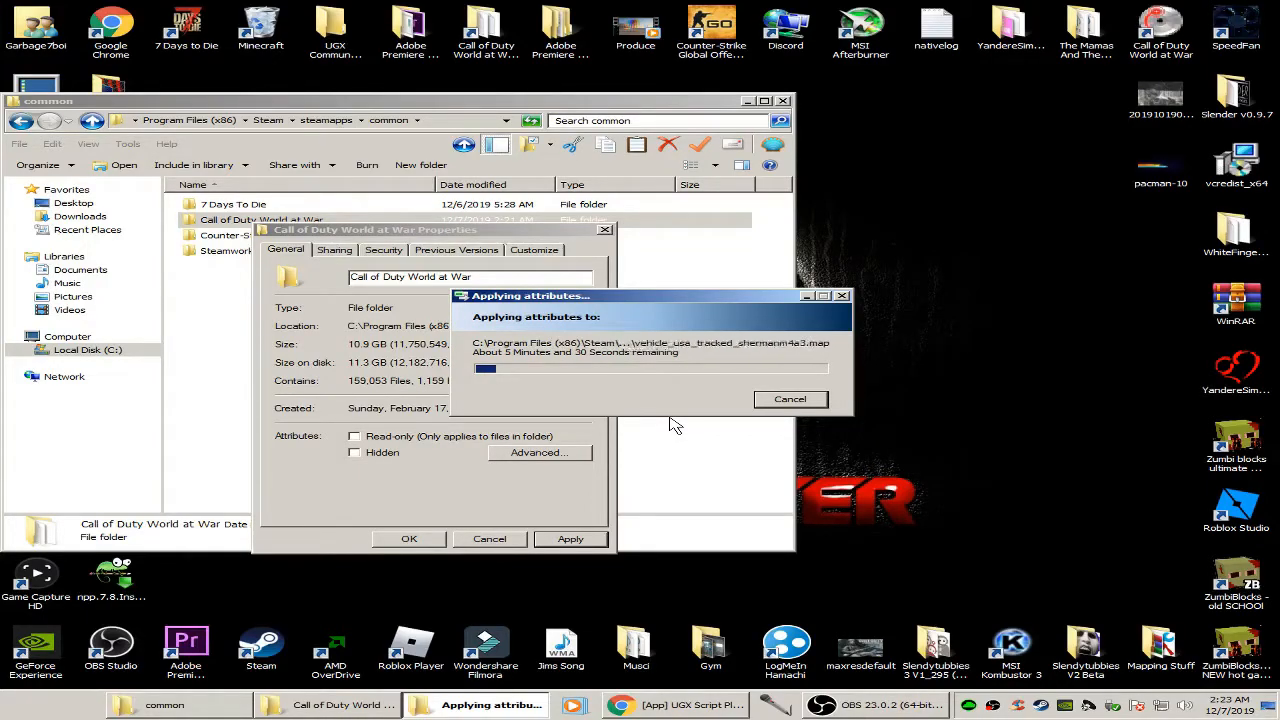
{"action": "left_click", "coordinate": [980, 238]}
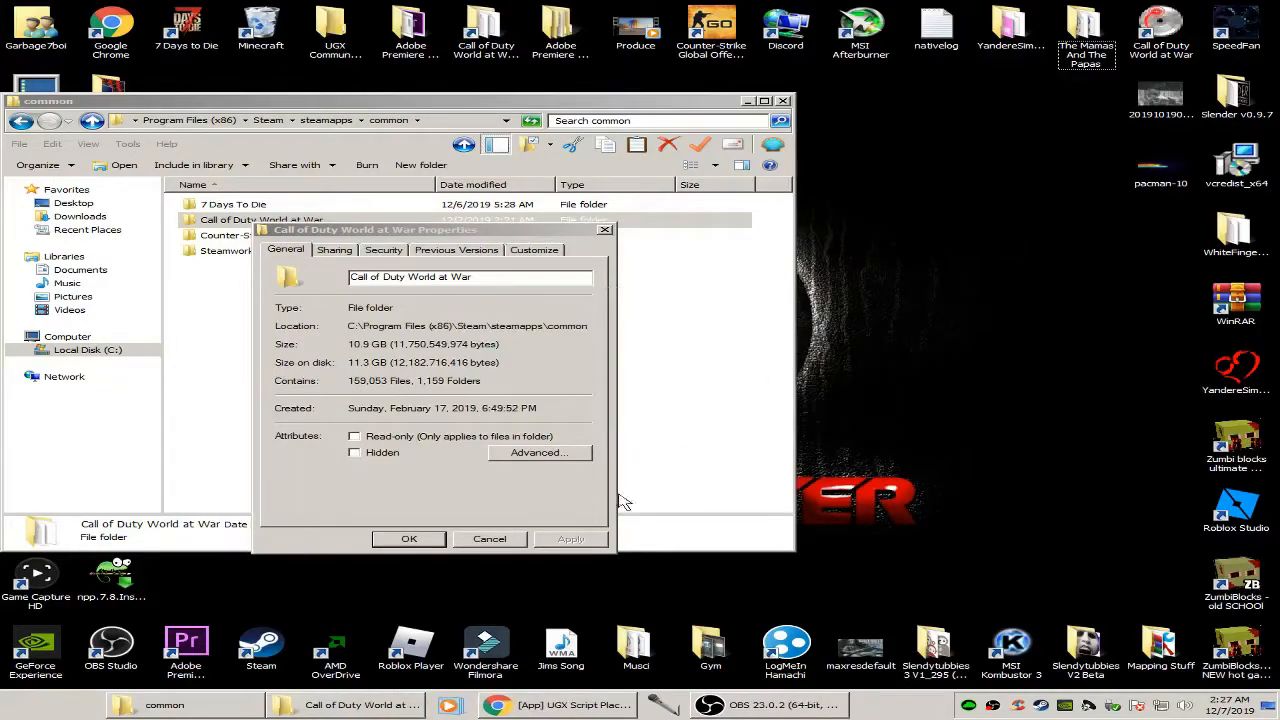
{"action": "left_click", "coordinate": [410, 540]}
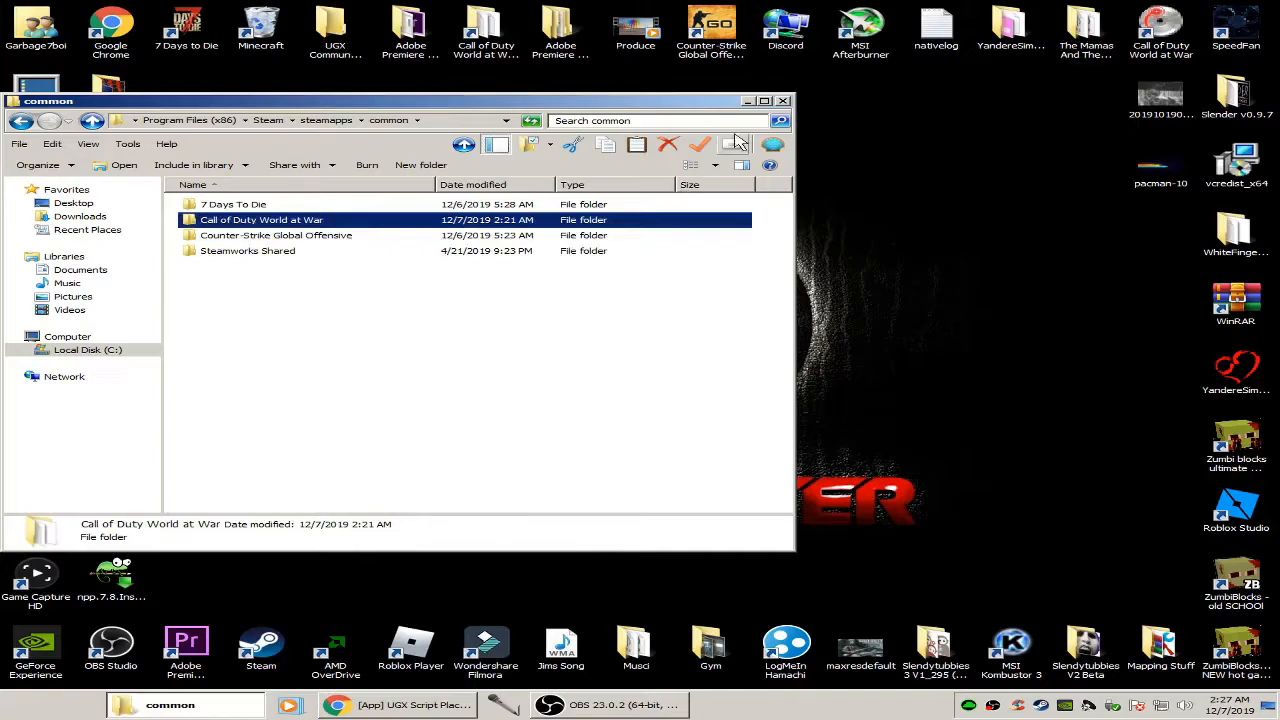
{"action": "left_click", "coordinate": [783, 101]}
- Launch UGX Script Placer 2.0.1 from the Call of Duty World at War folder and minimize the folder window
{"action": "double_click", "coordinate": [485, 48]}
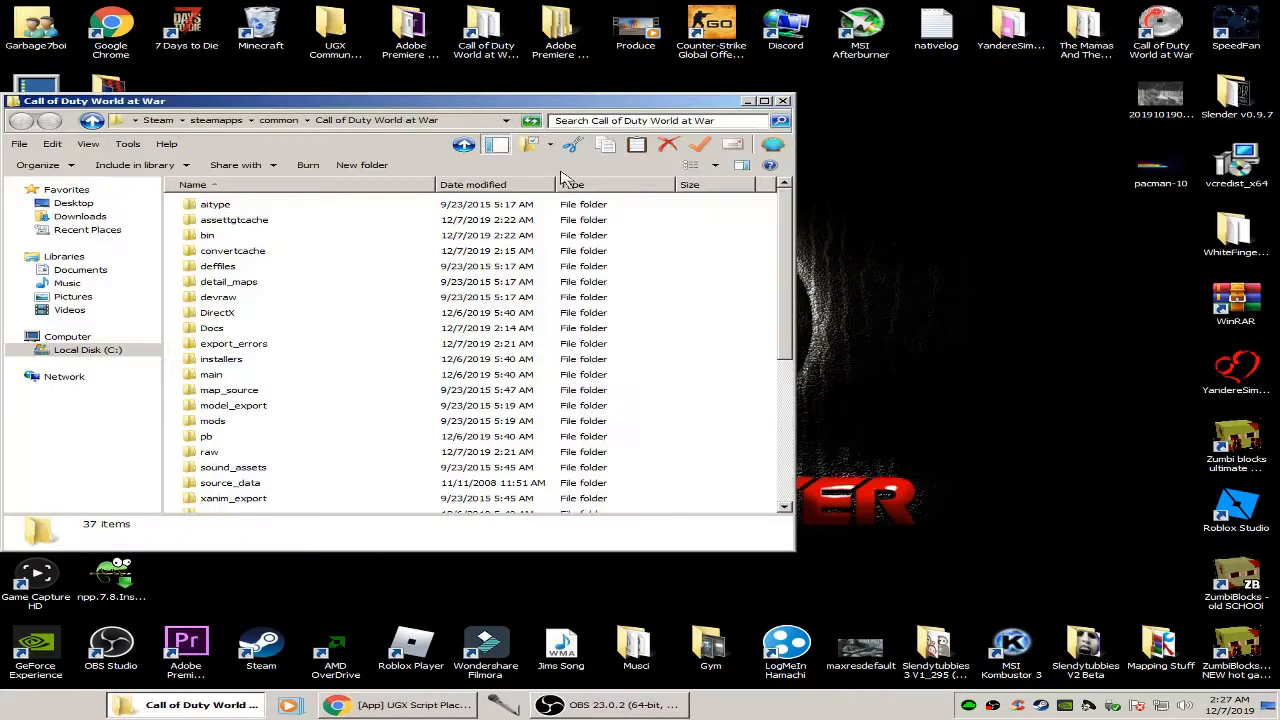
{"action": "left_click", "coordinate": [420, 360]}
{"action": "scroll", "coordinate": [346, 357], "scroll_direction": "down", "scroll_amount": 5}
{"action": "double_click", "coordinate": [240, 495]}
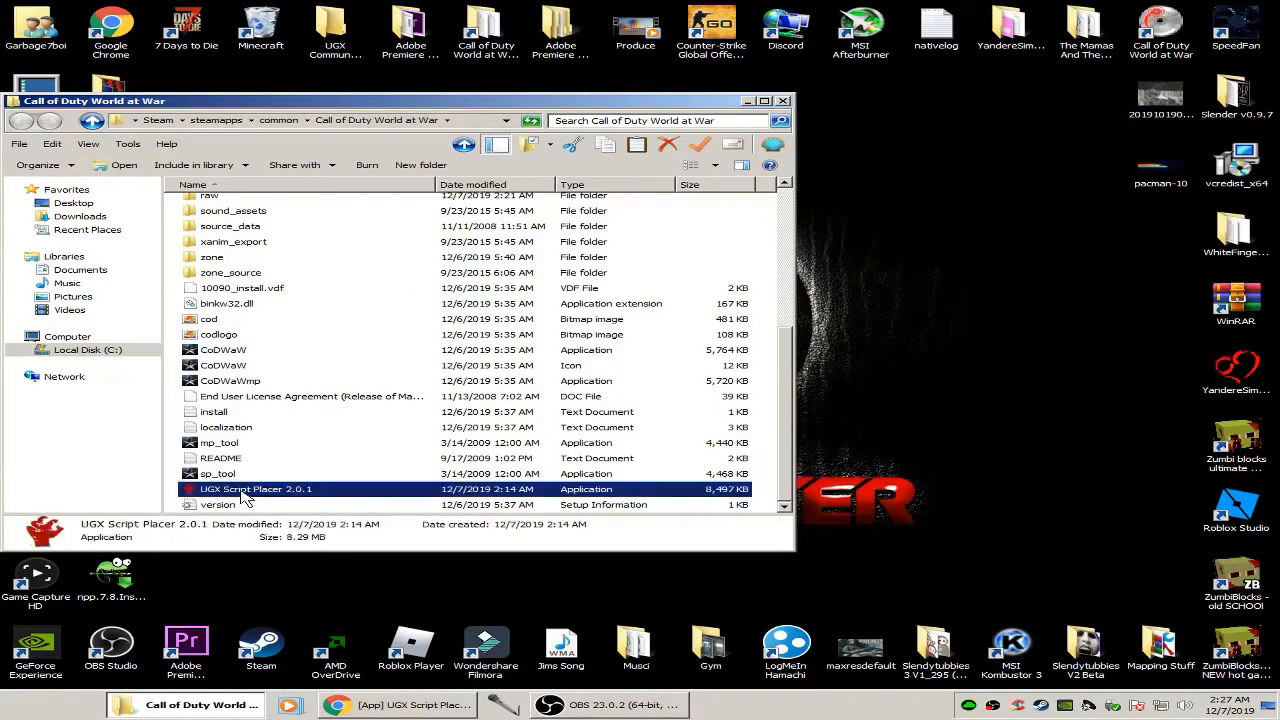
{"action": "left_click", "coordinate": [707, 368]}
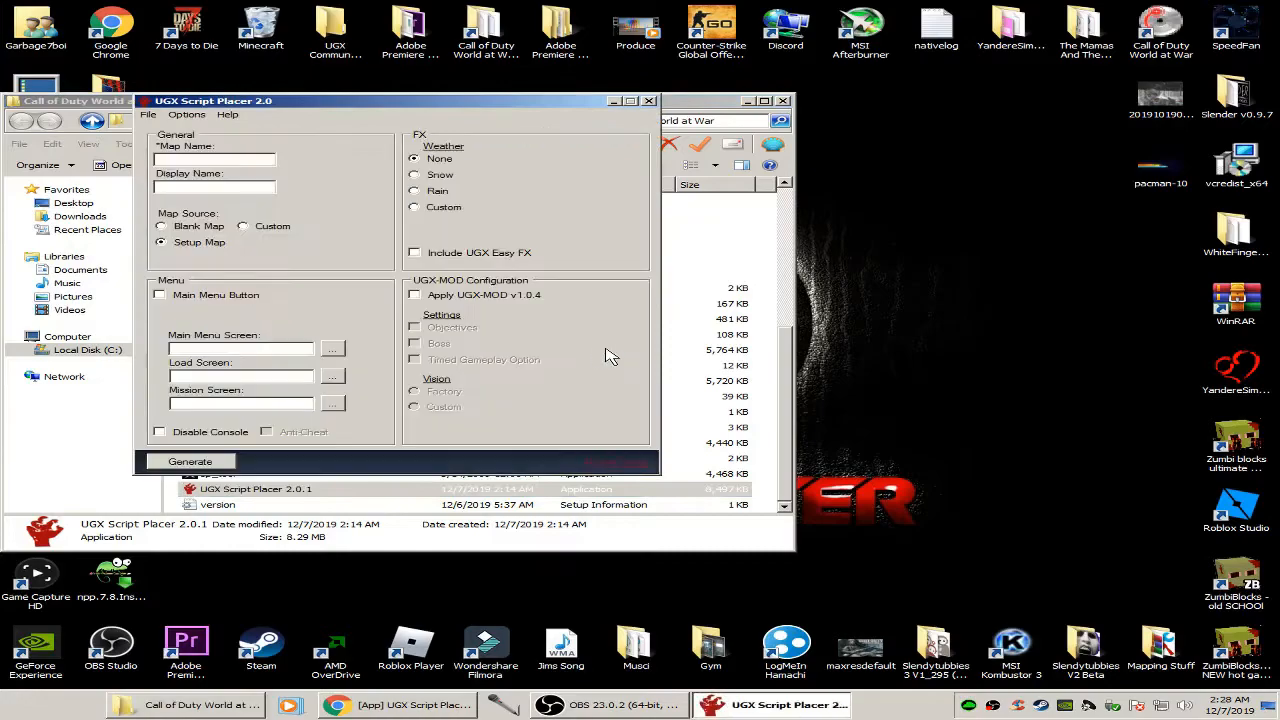
{"action": "left_click_drag", "start_coordinate": [536, 109], "coordinate": [774, 157]}
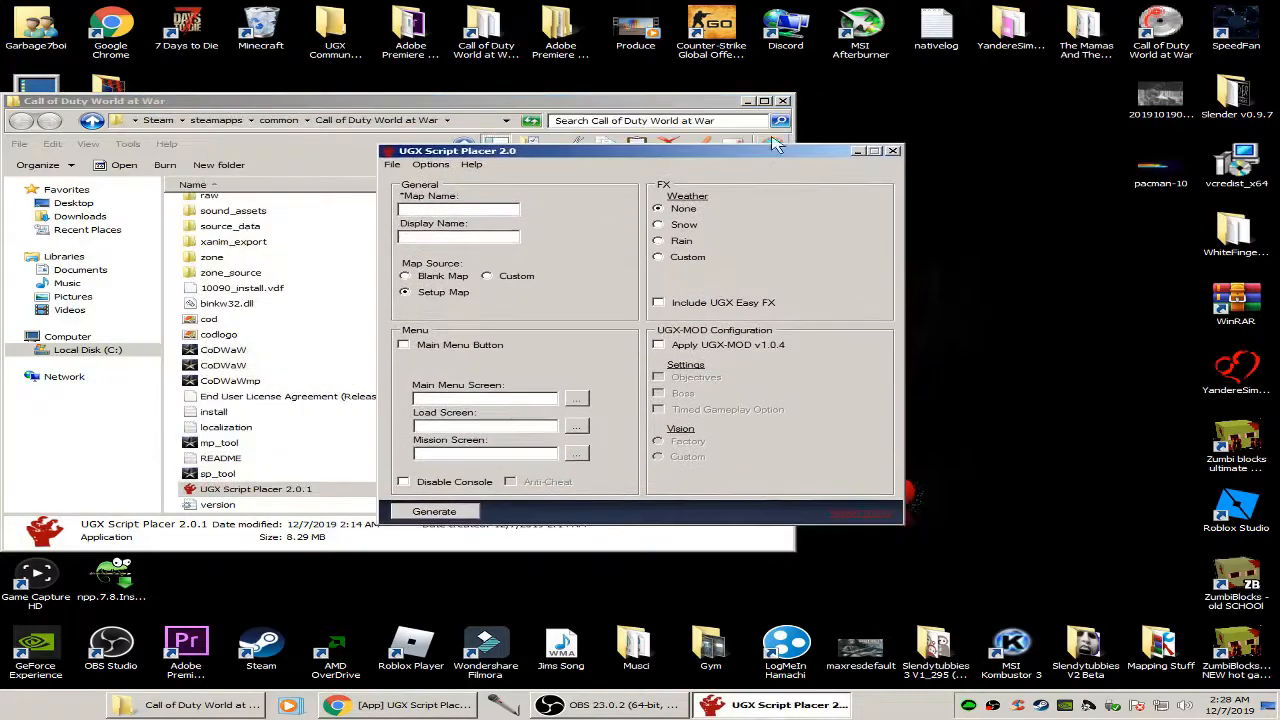
{"action": "left_click", "coordinate": [747, 100]}
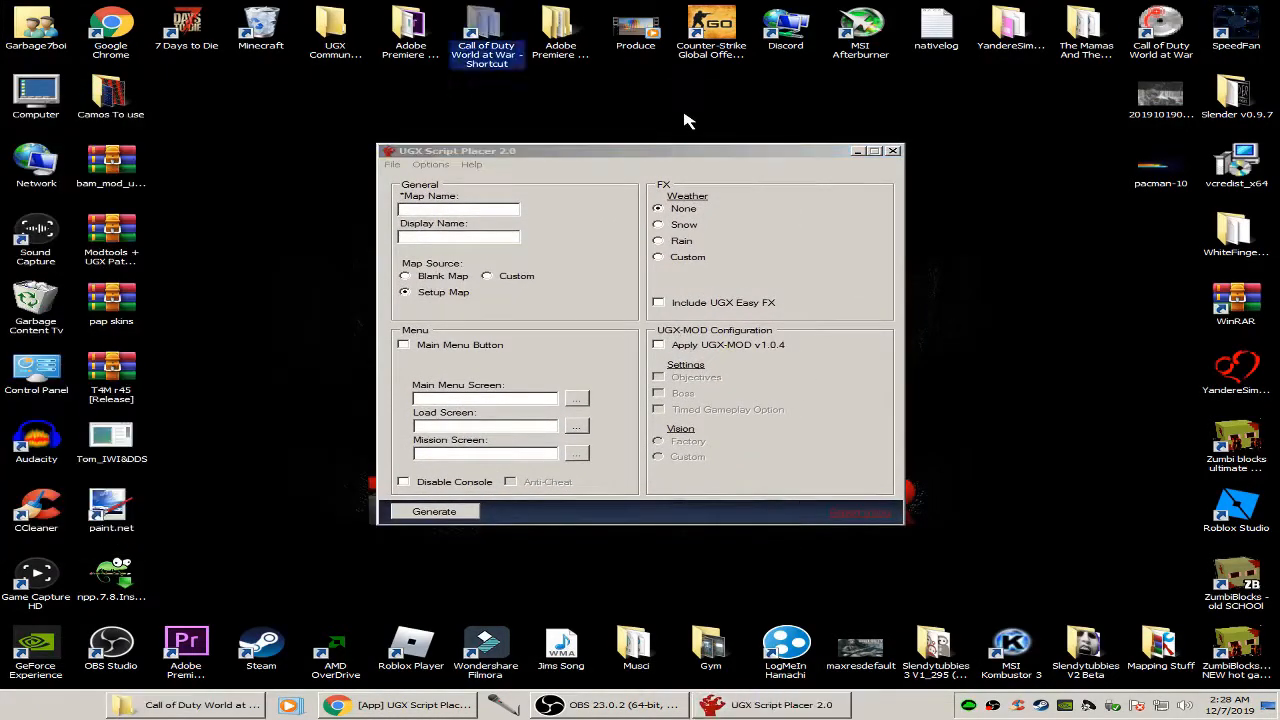
- Set the map name to zombie_box and the display name to Survive Moio
{"action": "left_click", "coordinate": [452, 208]}
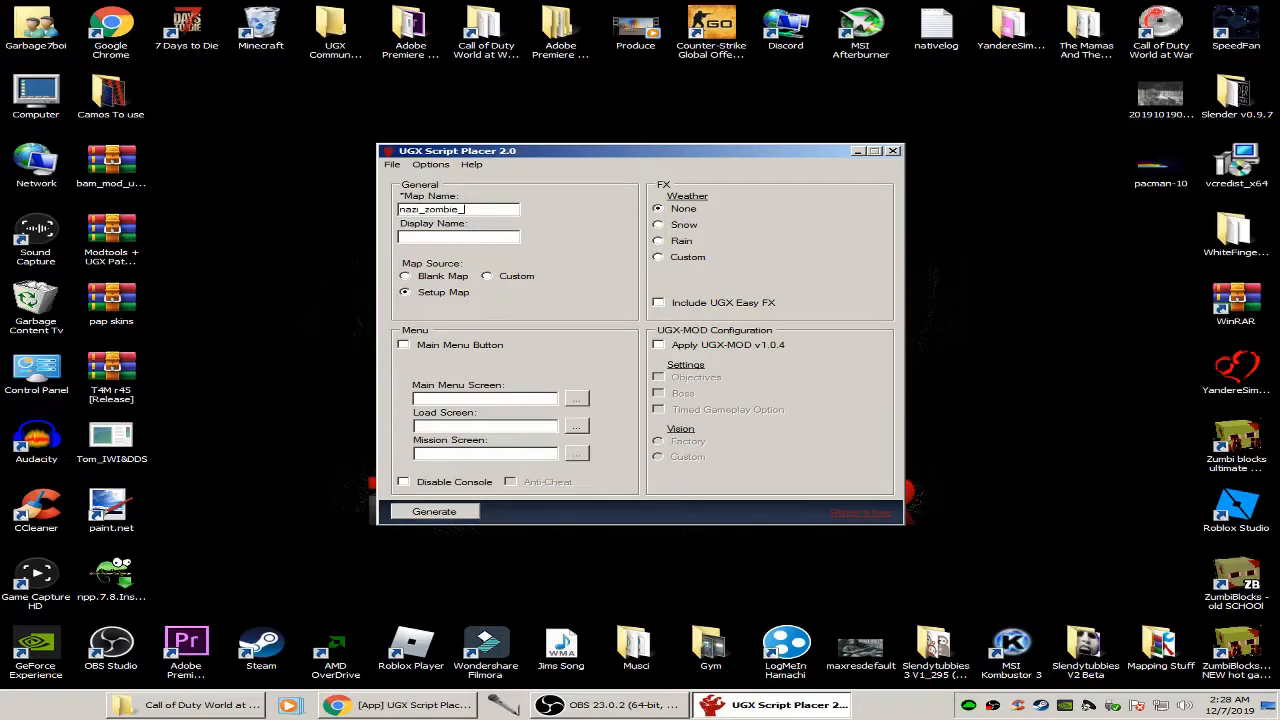
{"action": "key", "text": "BackSpace"}
{"action": "key", "text": "BackSpace"}
{"action": "key", "text": "BackSpace"}
{"action": "key", "text": "BackSpace"}
{"action": "key", "text": "BackSpace"}
{"action": "key", "text": "BackSpace"}
{"action": "key", "text": "BackSpace"}
{"action": "key", "text": "BackSpace"}
{"action": "key", "text": "BackSpace"}
{"action": "key", "text": "BackSpace"}
{"action": "key", "text": "BackSpace"}
{"action": "key", "text": "BackSpace"}
{"action": "key", "text": "BackSpace"}
{"action": "key", "text": "BackSpace"}
{"action": "key", "text": "BackSpace"}
{"action": "key", "text": "BackSpace"}
{"action": "key", "text": "BackSpace"}
{"action": "left_click", "coordinate": [406, 236]}
{"action": "type", "text": "Survive Moio"}
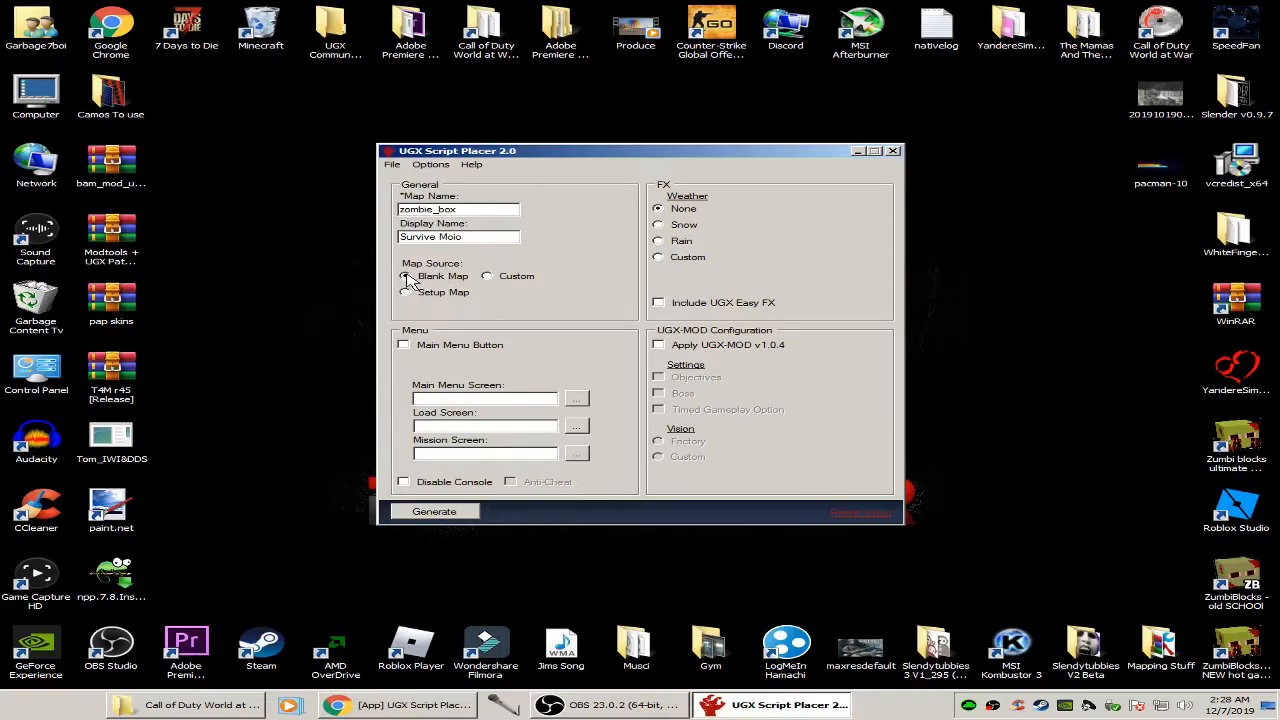
- Try the Blank Map and Setup Map sources and set the map source to Custom
{"action": "left_click", "coordinate": [406, 277]}
{"action": "left_click", "coordinate": [405, 292]}
{"action": "left_click", "coordinate": [486, 277]}
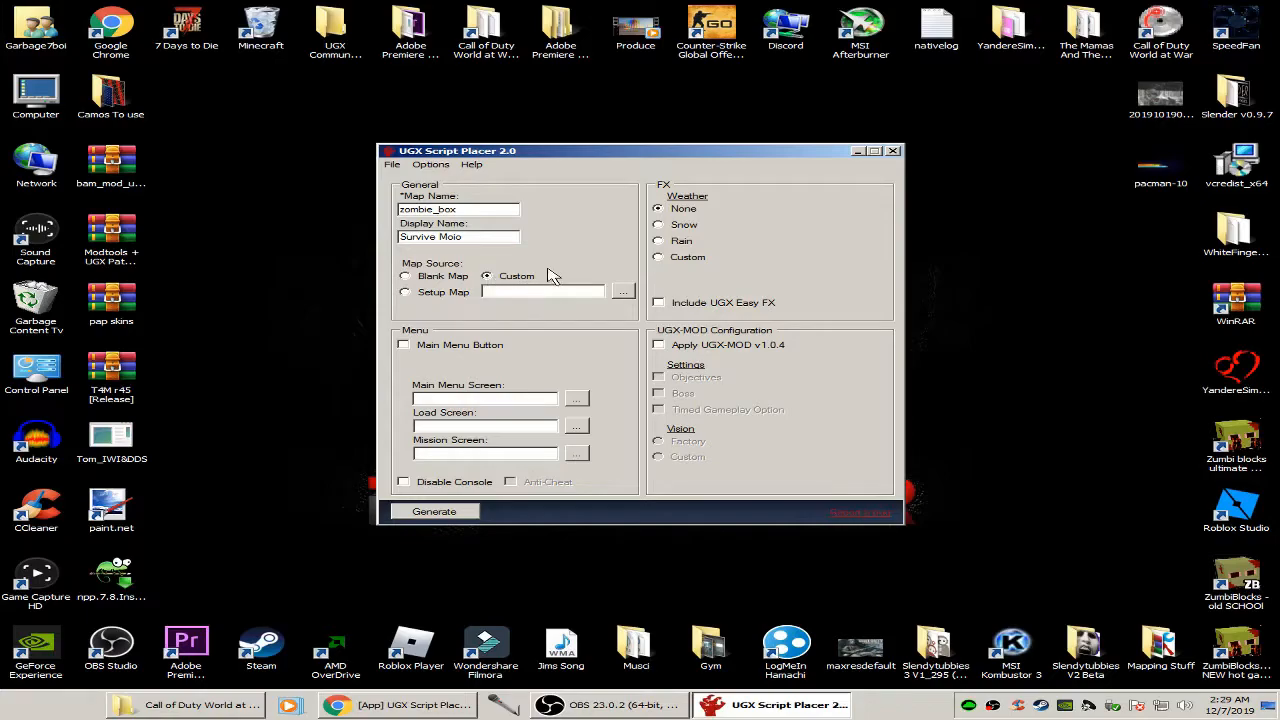
- Set the map source to Setup Map and enable the main menu button with the custom text Mcmoi
{"action": "left_click", "coordinate": [405, 292]}
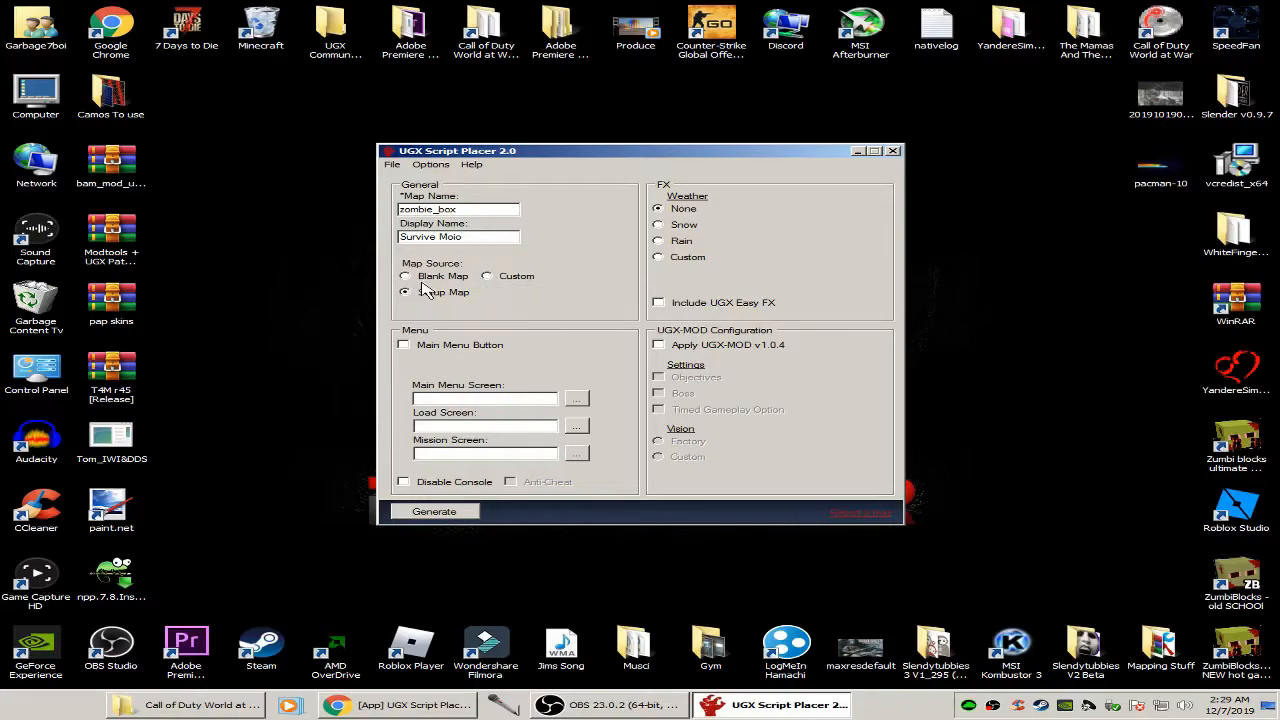
{"action": "left_click", "coordinate": [403, 345]}
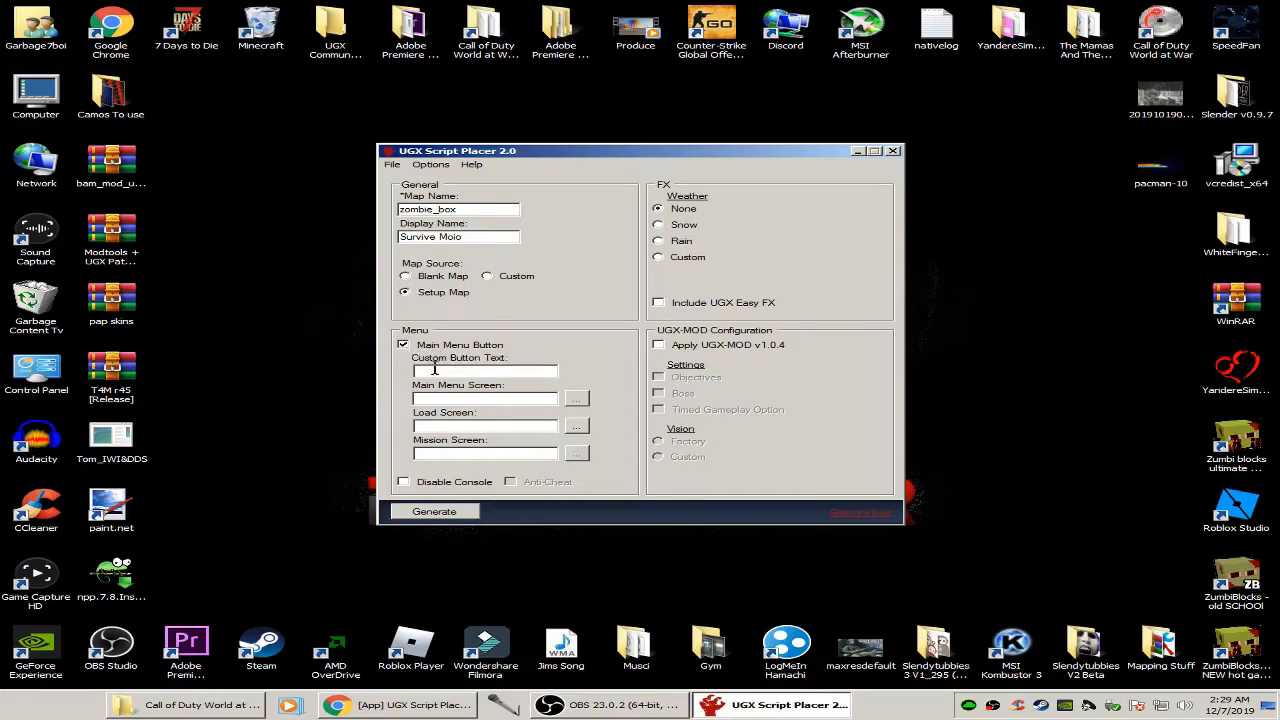
{"action": "left_click", "coordinate": [403, 345]}
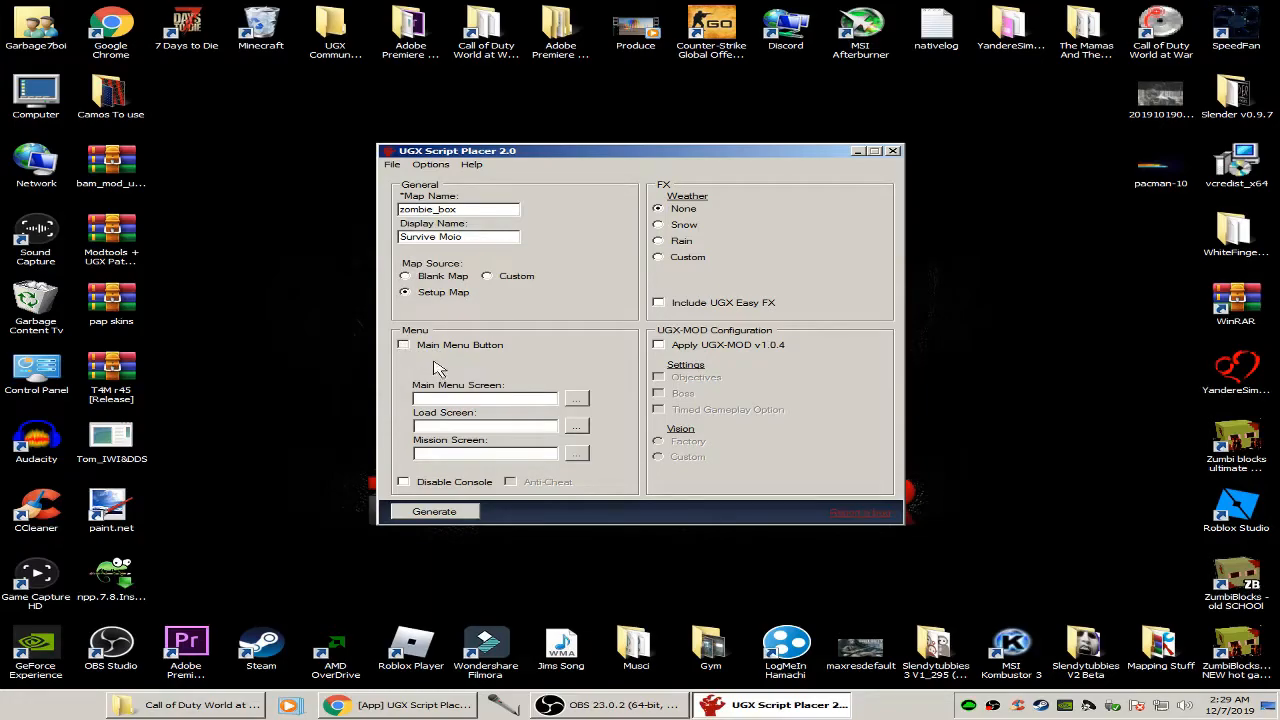
{"action": "left_click", "coordinate": [403, 345]}
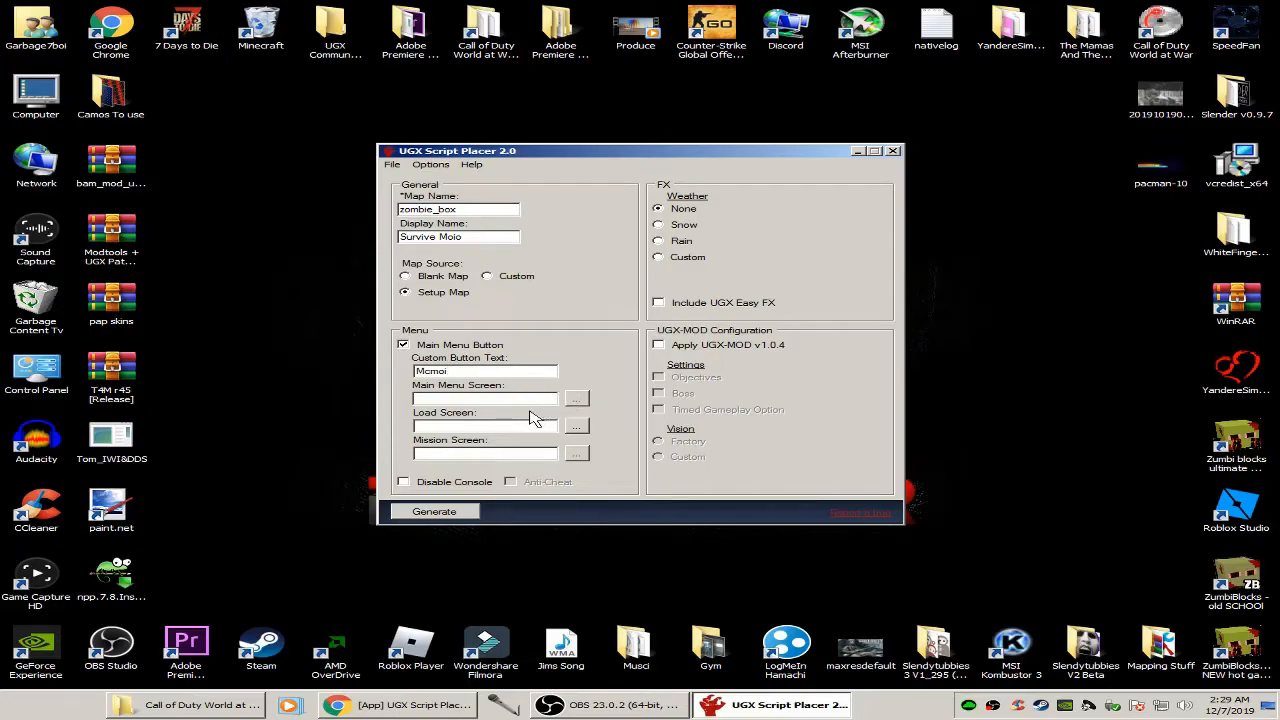
- Try the Snow and Custom weather options and set the map's weather to Rain
{"action": "left_click", "coordinate": [658, 225]}
{"action": "left_click", "coordinate": [658, 260]}
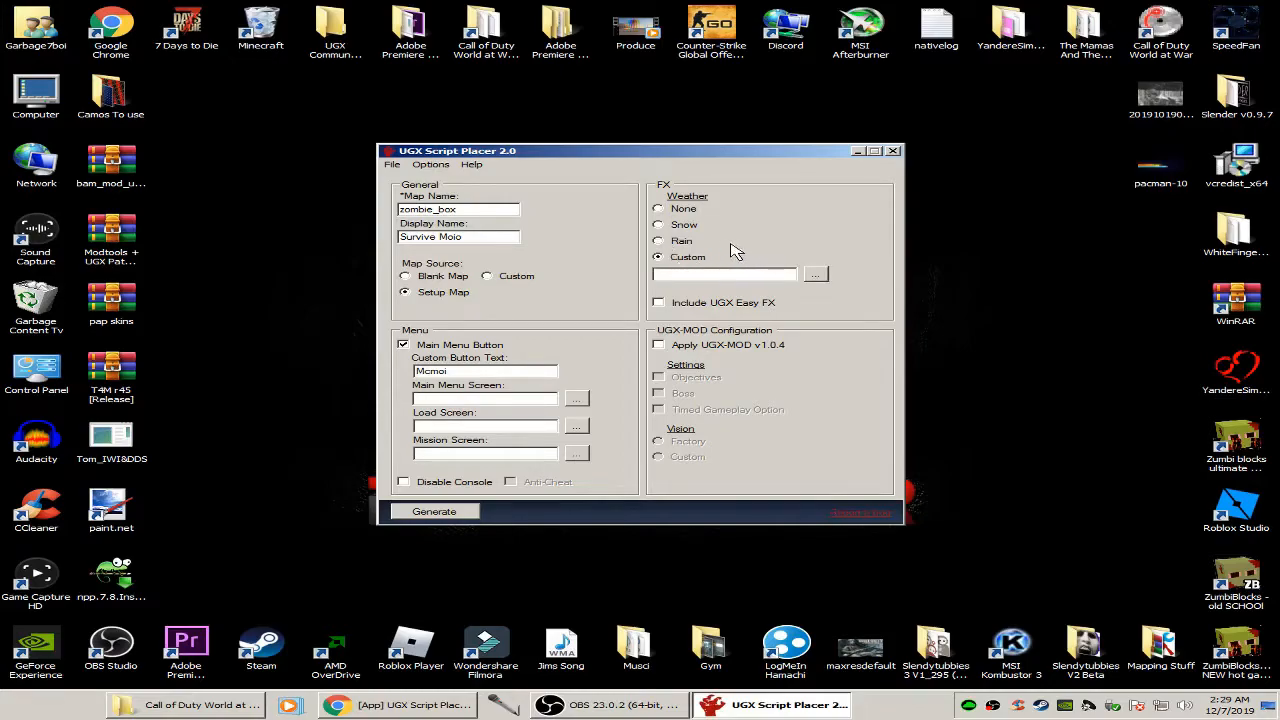
{"action": "left_click", "coordinate": [680, 246]}
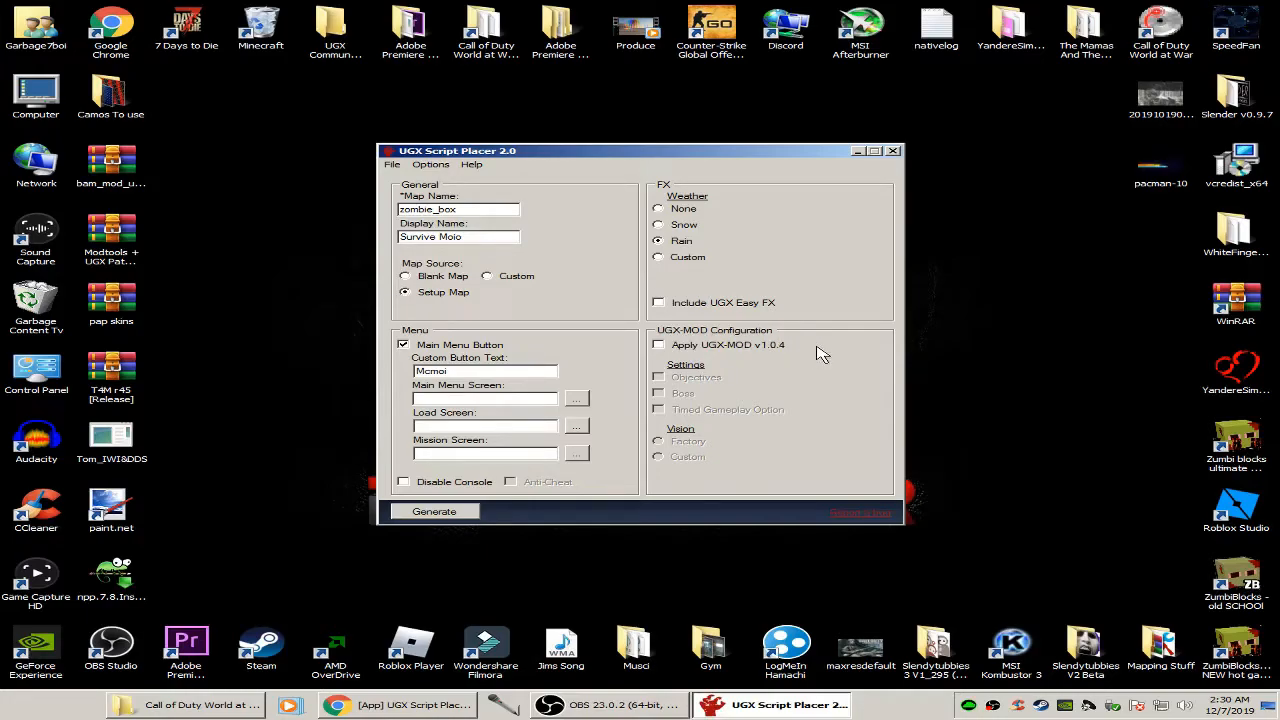
- Disable the console, generate the map, and close UGX Script Placer
{"action": "left_click", "coordinate": [404, 483]}
{"action": "left_click", "coordinate": [452, 516]}
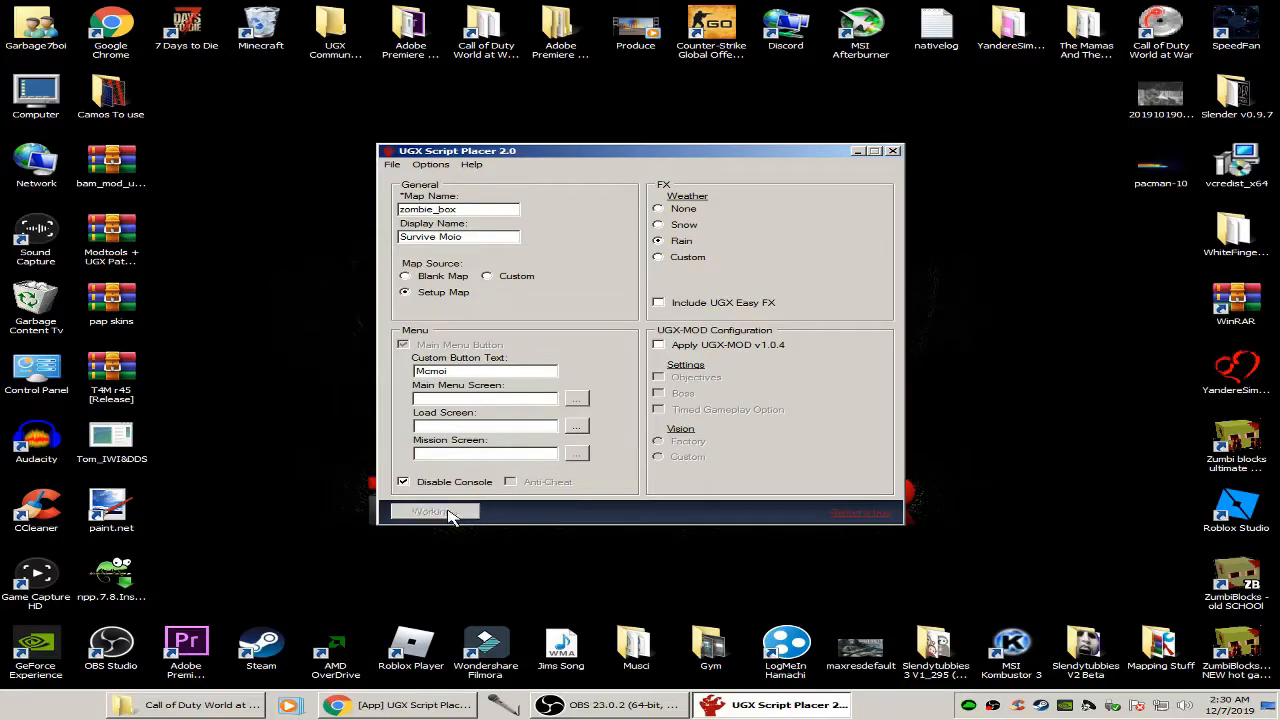
{"action": "left_click", "coordinate": [609, 368]}
{"action": "left_click", "coordinate": [632, 390]}
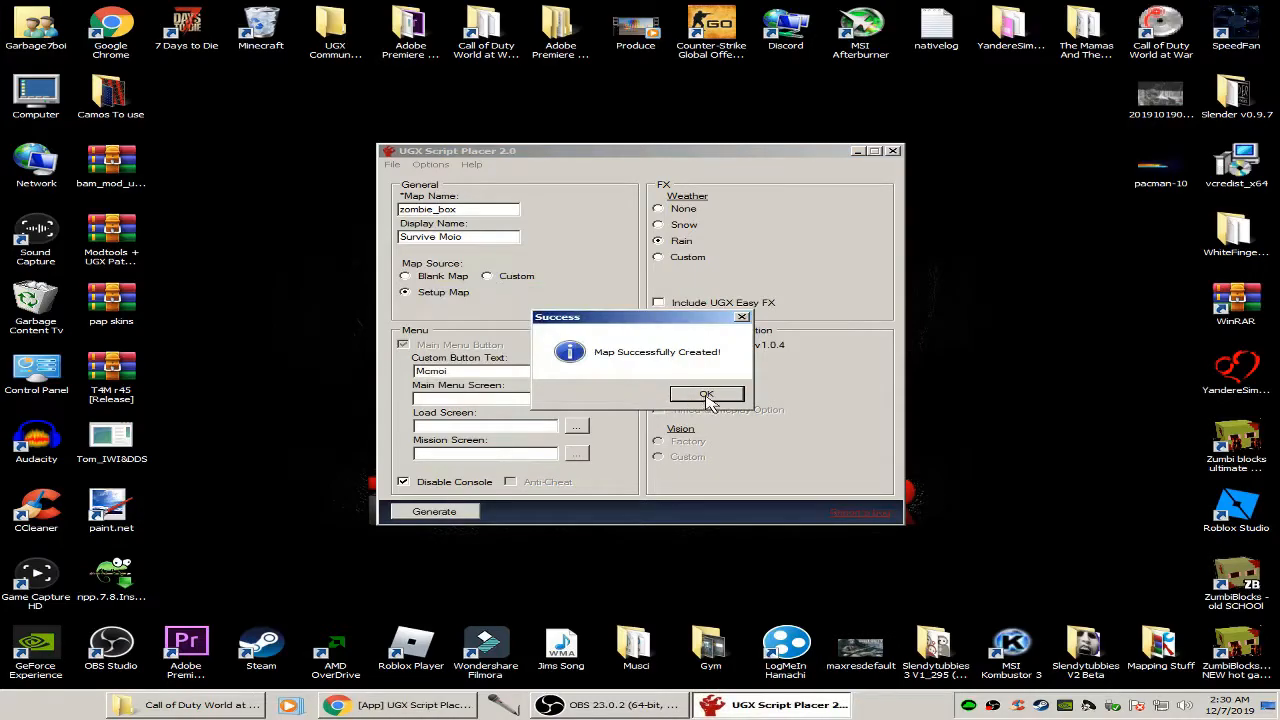
{"action": "left_click", "coordinate": [709, 396]}
{"action": "left_click", "coordinate": [893, 151]}
- Start Launcher from the bin folder of Call of Duty World at War and maximize its window
{"action": "double_click", "coordinate": [505, 36]}
{"action": "scroll", "coordinate": [231, 264], "scroll_direction": "up", "scroll_amount": 10}
{"action": "double_click", "coordinate": [228, 205]}
{"action": "left_click", "coordinate": [227, 349]}
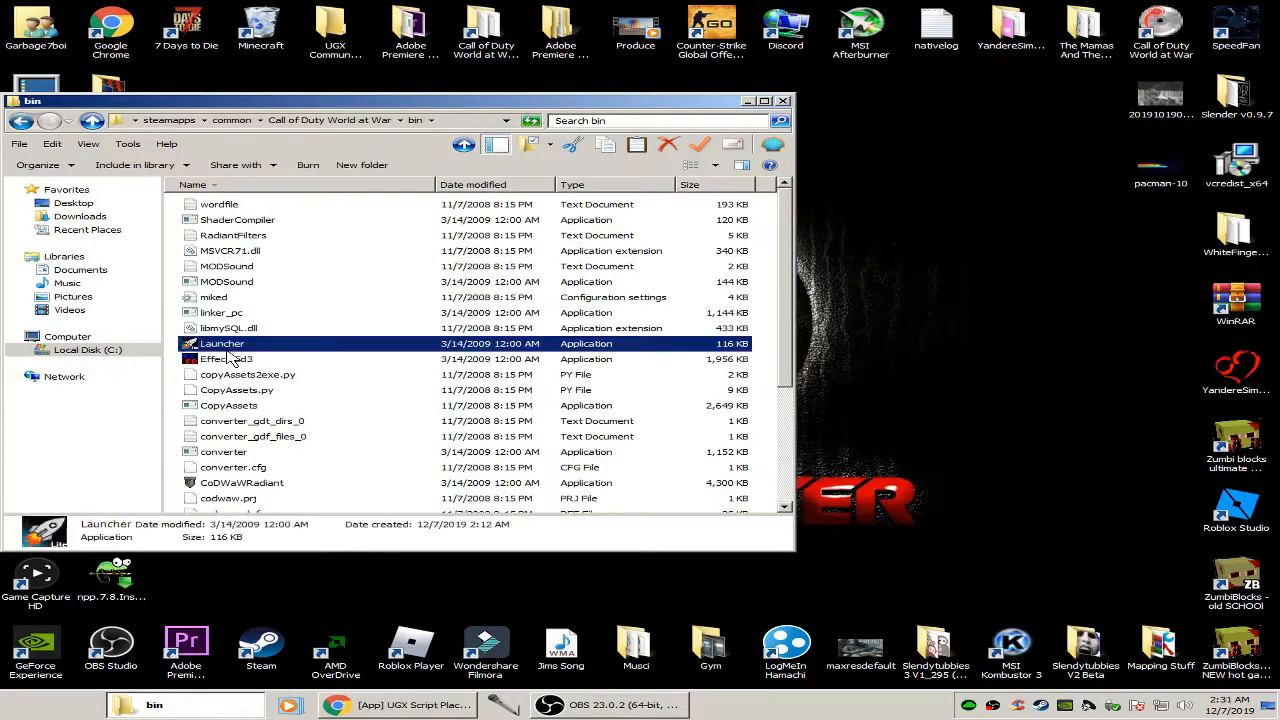
{"action": "double_click", "coordinate": [230, 350]}
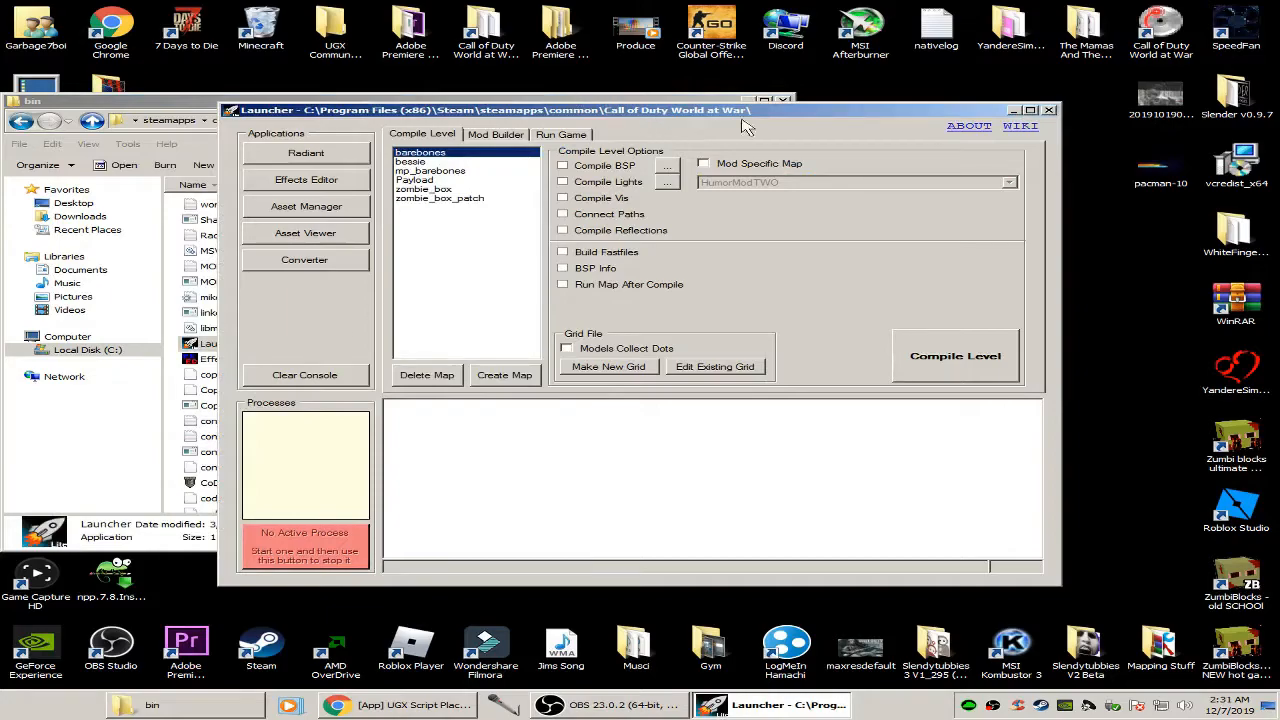
{"action": "left_click", "coordinate": [1030, 110]}
- Build the zombie_box mod with its mod.ff fastfile and an IWD file that includes all listed files
{"action": "left_click", "coordinate": [266, 34]}
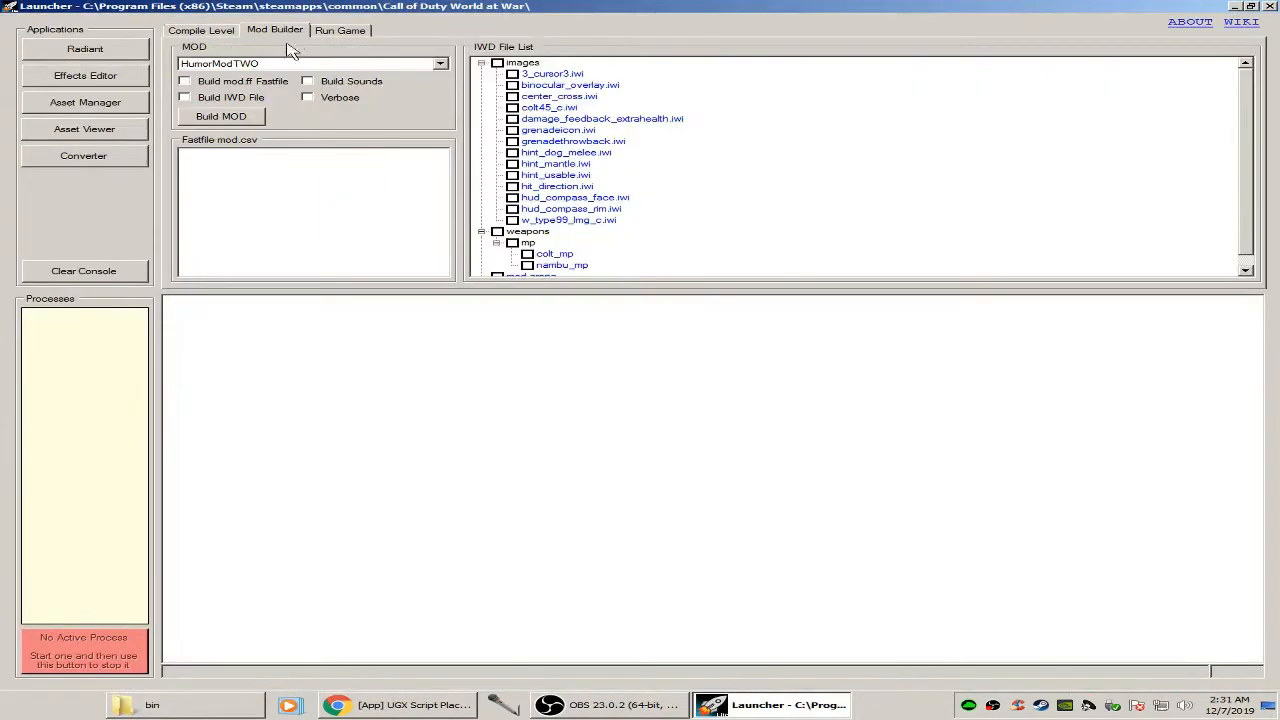
{"action": "left_click", "coordinate": [284, 62]}
{"action": "left_click", "coordinate": [254, 119]}
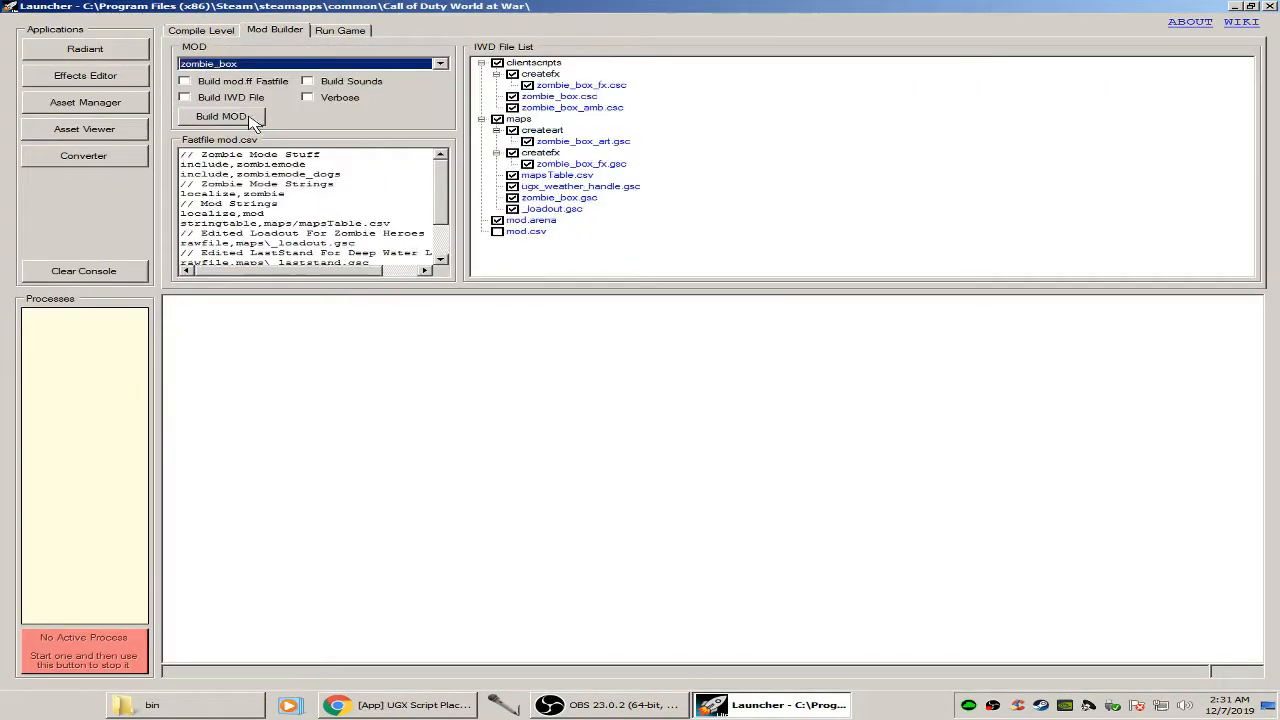
{"action": "left_click", "coordinate": [185, 81]}
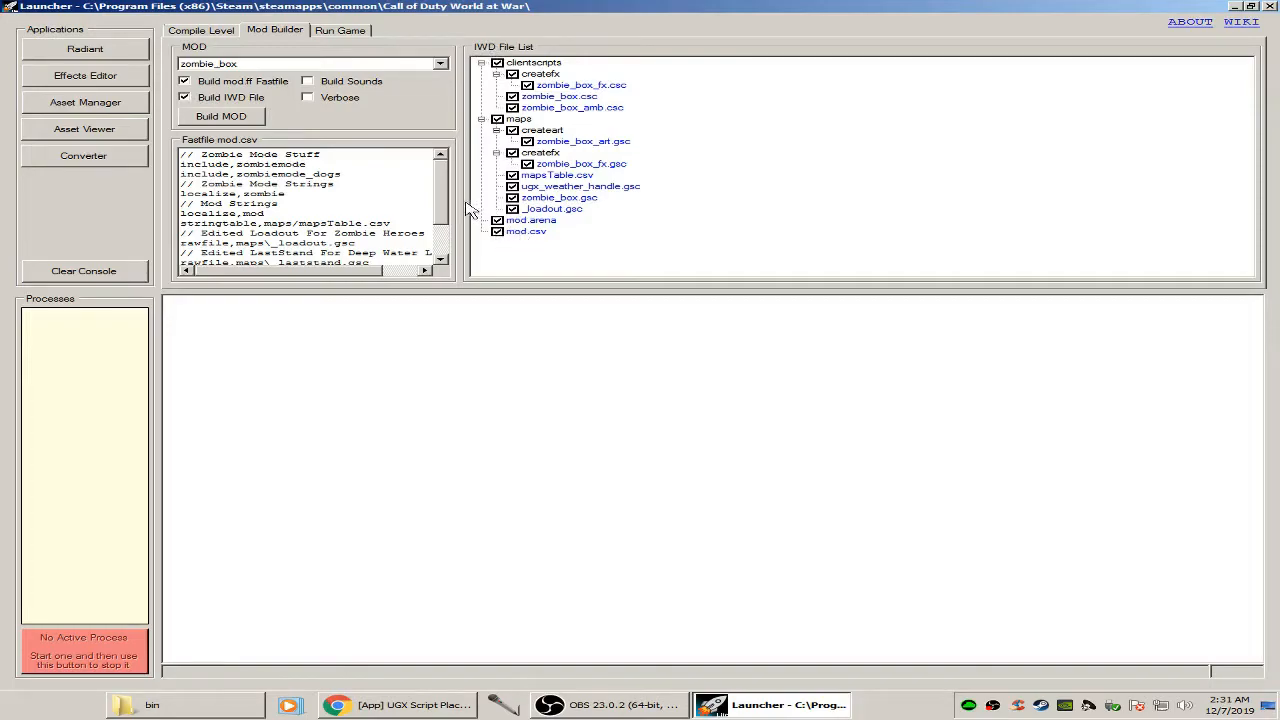
{"action": "left_click_drag", "start_coordinate": [440, 198], "coordinate": [469, 171]}
{"action": "left_click", "coordinate": [223, 117]}
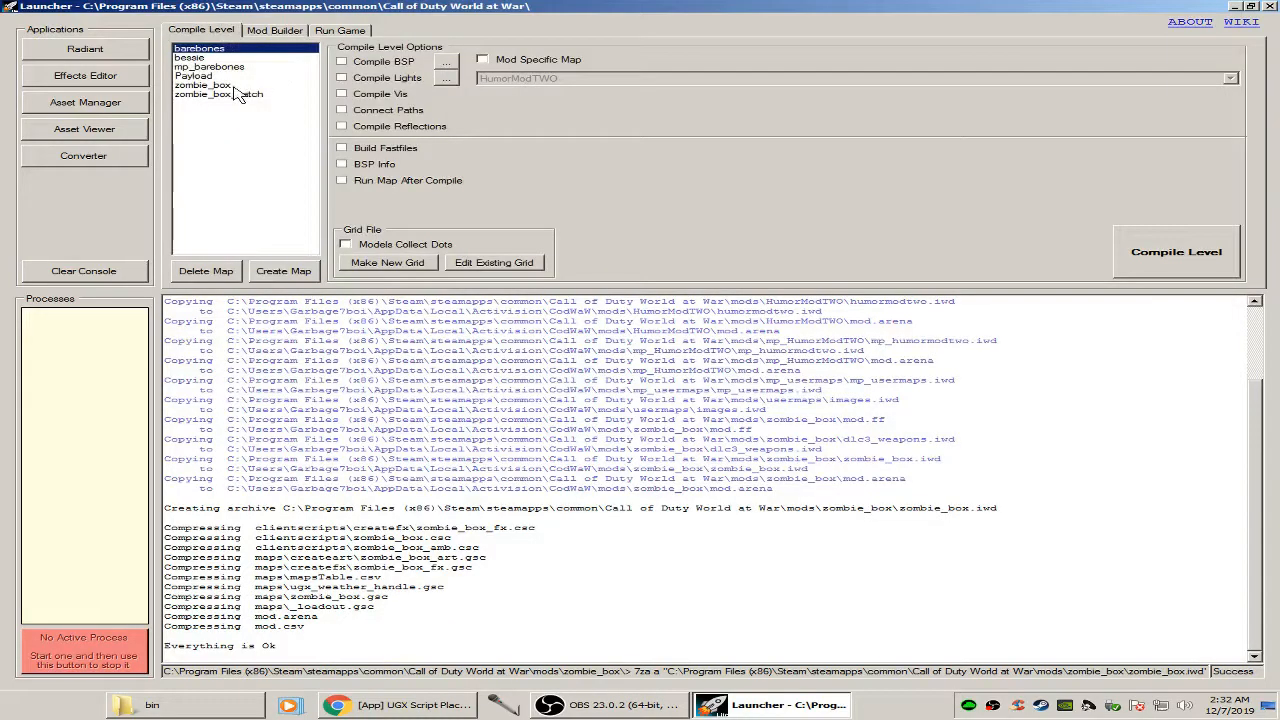
- Compile zombie_box with BSP, lights, paths, reflections and fastfiles, and zombie_box_patch with fastfiles only, both specific to the zombie_box mod
{"action": "left_click", "coordinate": [228, 86]}
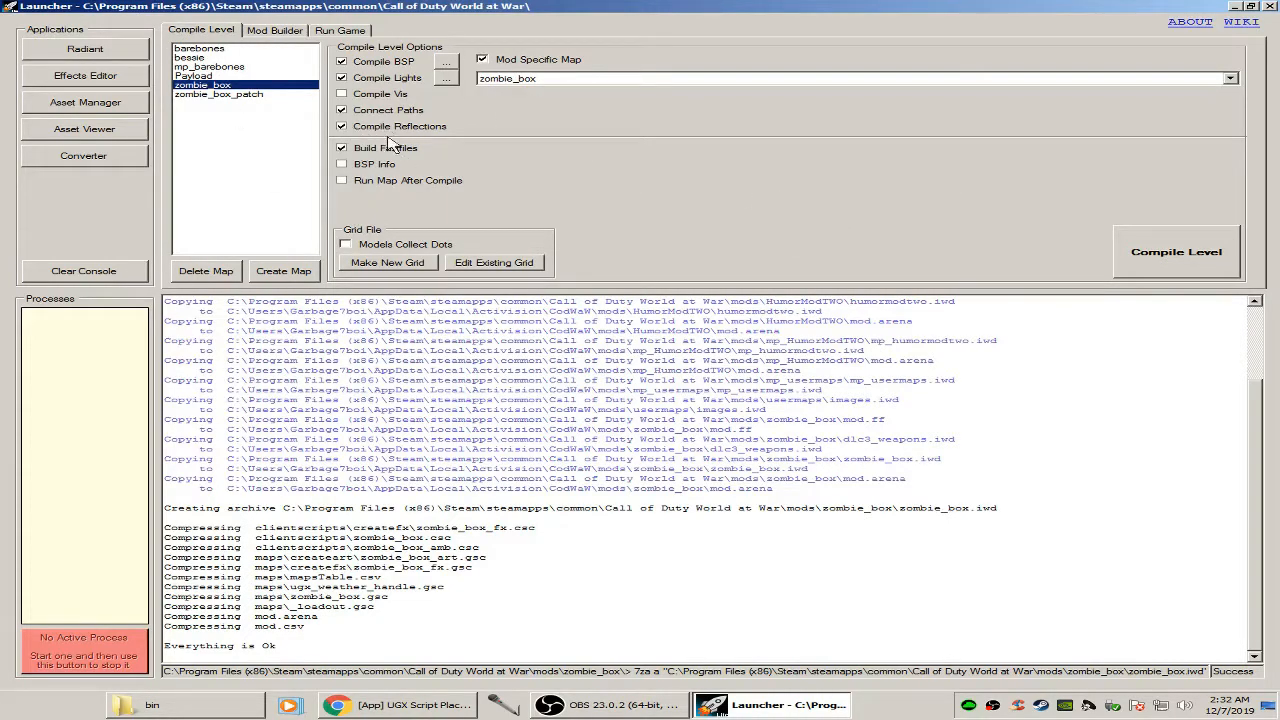
{"action": "left_click", "coordinate": [1152, 255]}
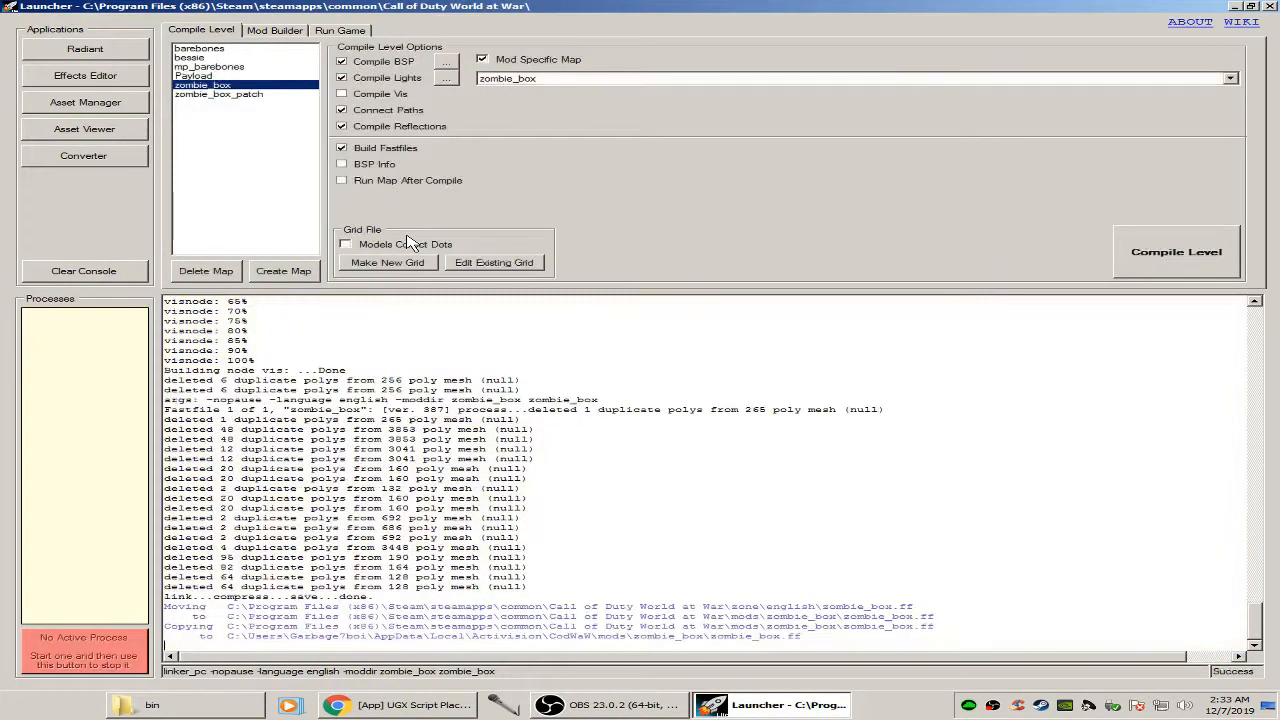
{"action": "left_click", "coordinate": [245, 94]}
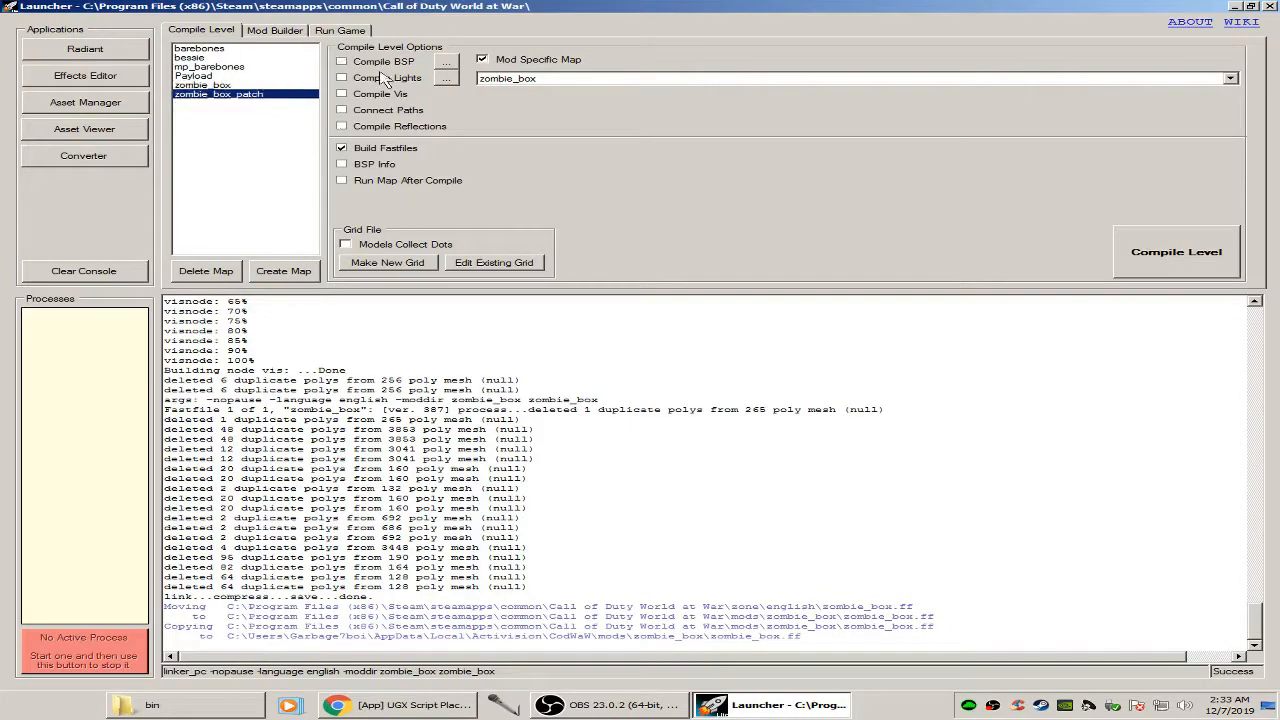
{"action": "left_click", "coordinate": [1135, 258]}
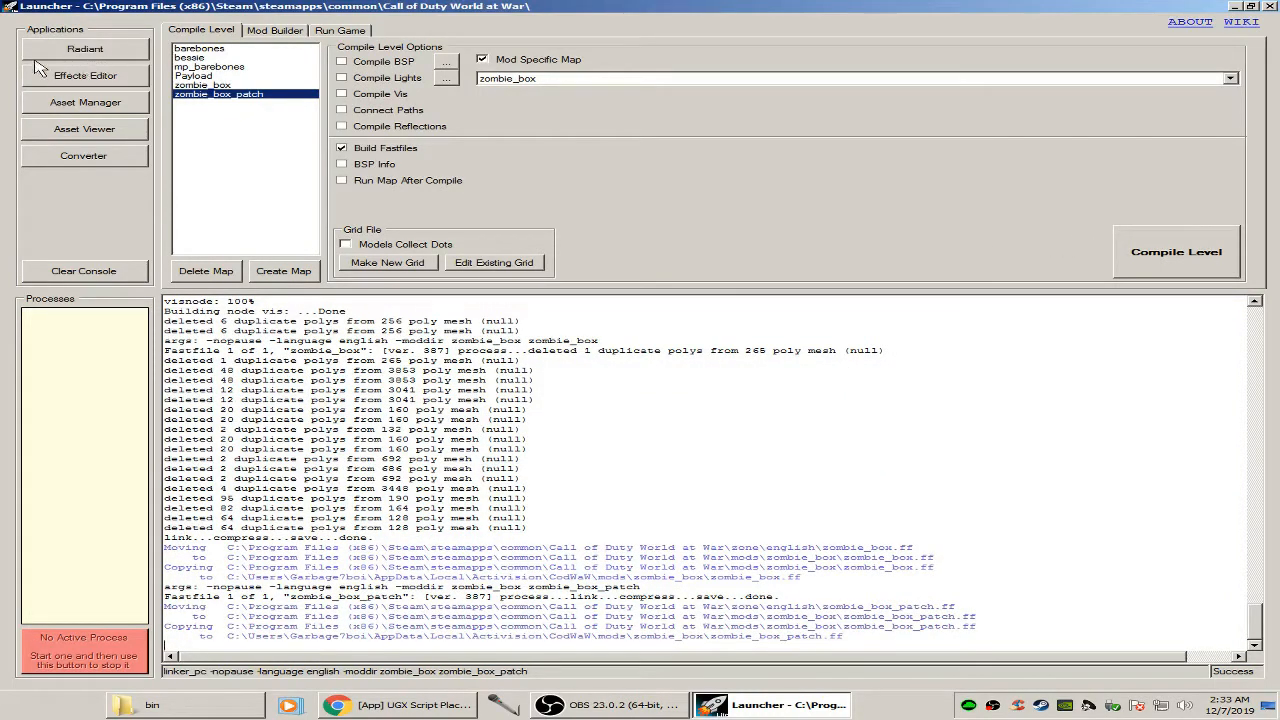
- Close Launcher and the bin folder, and start Call of Duty World at War from the desktop
{"action": "left_click", "coordinate": [1270, 6]}
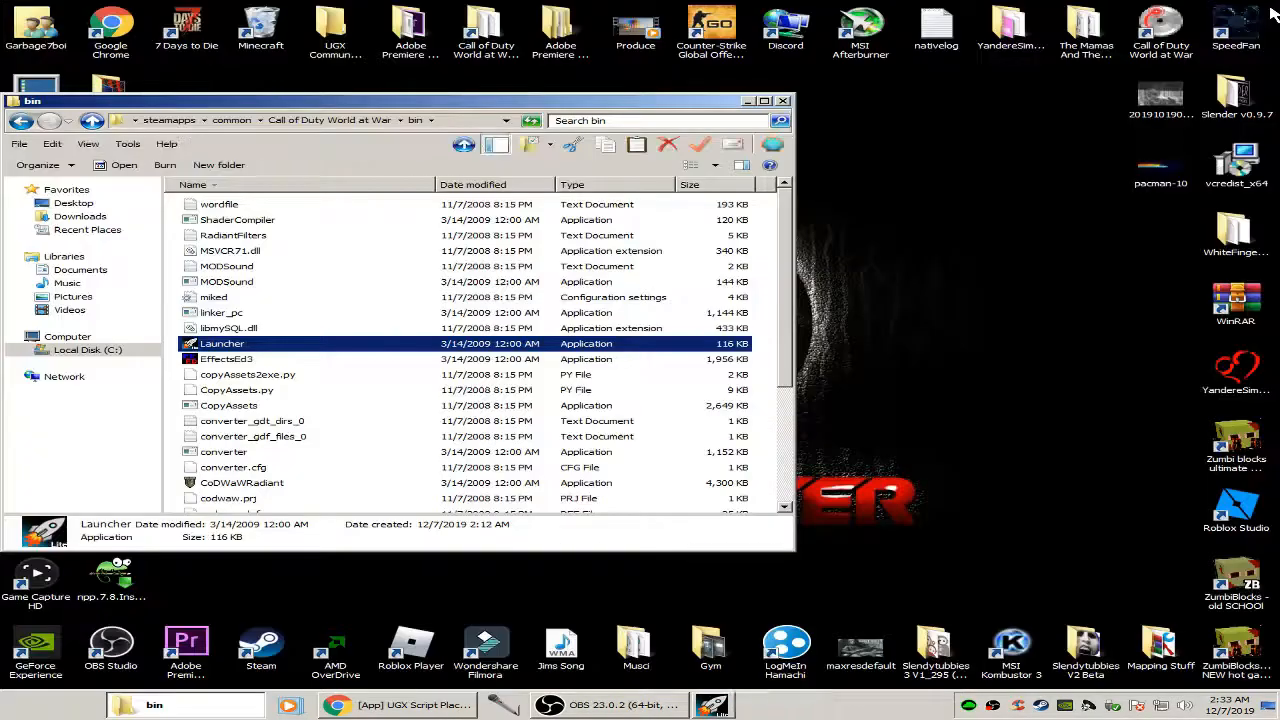
{"action": "left_click", "coordinate": [784, 101]}
{"action": "double_click", "coordinate": [1160, 25]}
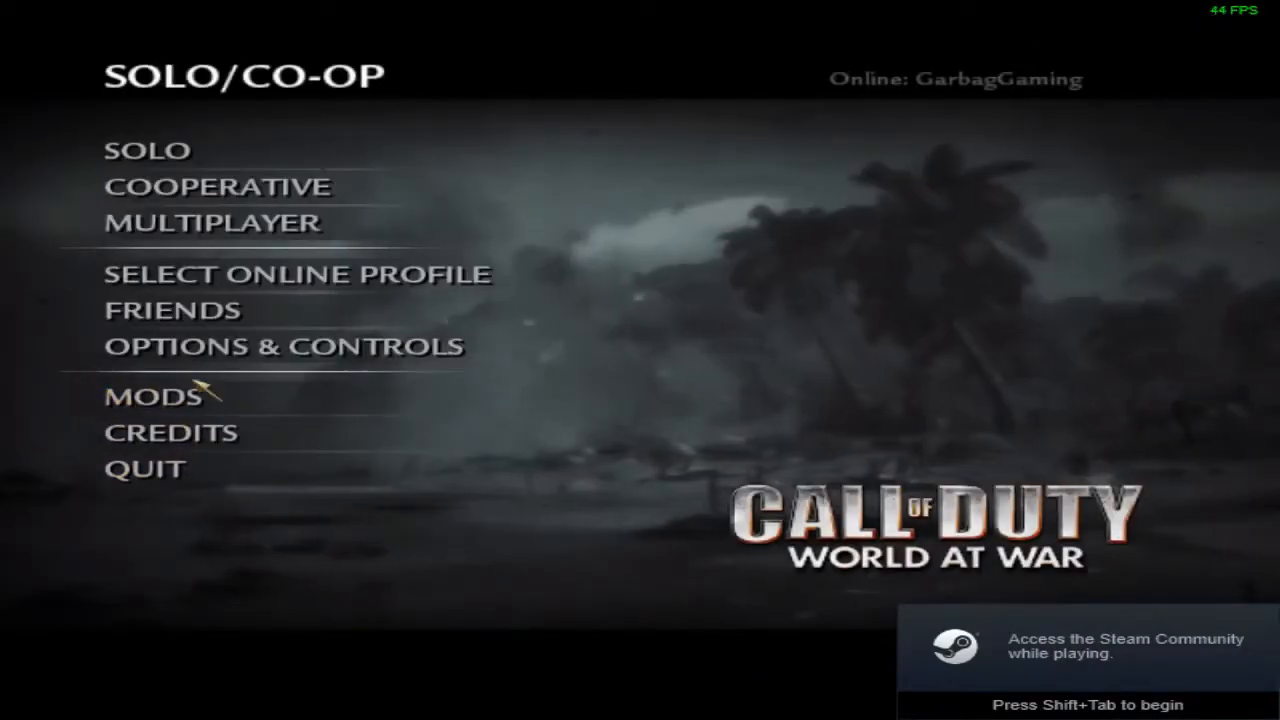
- Load the zombie_box mod in the game
{"action": "left_click", "coordinate": [197, 390]}
{"action": "scroll", "coordinate": [345, 365], "scroll_direction": "down", "scroll_amount": 5}
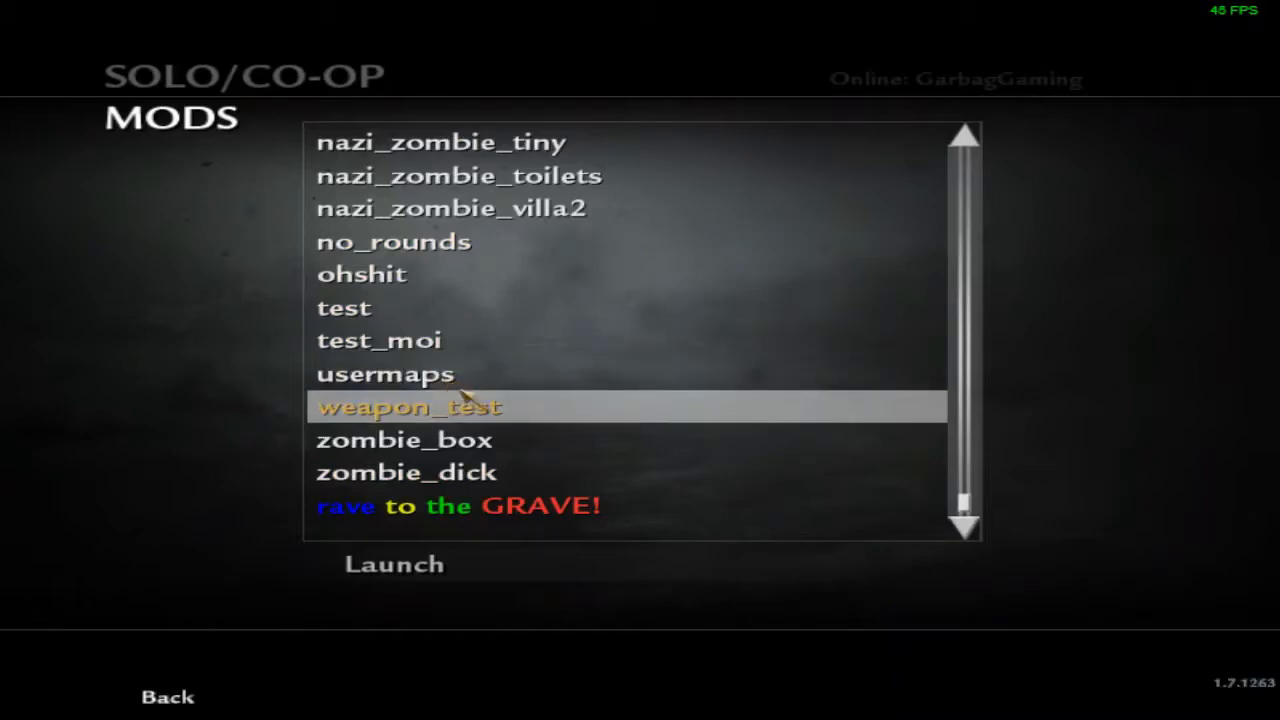
{"action": "left_click", "coordinate": [495, 462]}
{"action": "left_click", "coordinate": [486, 582]}
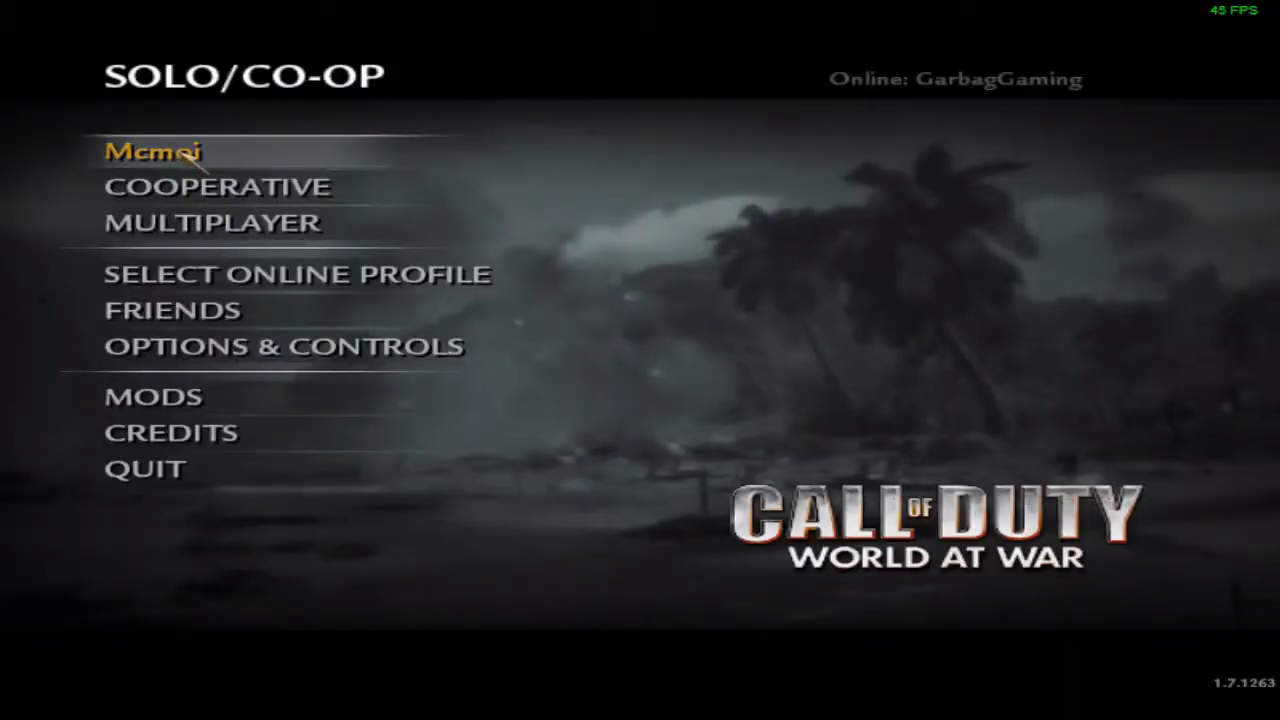
- Check the Survive Moio map in the online co-op game setup, and leave the lobby back to the main menu
{"action": "left_click", "coordinate": [217, 187]}
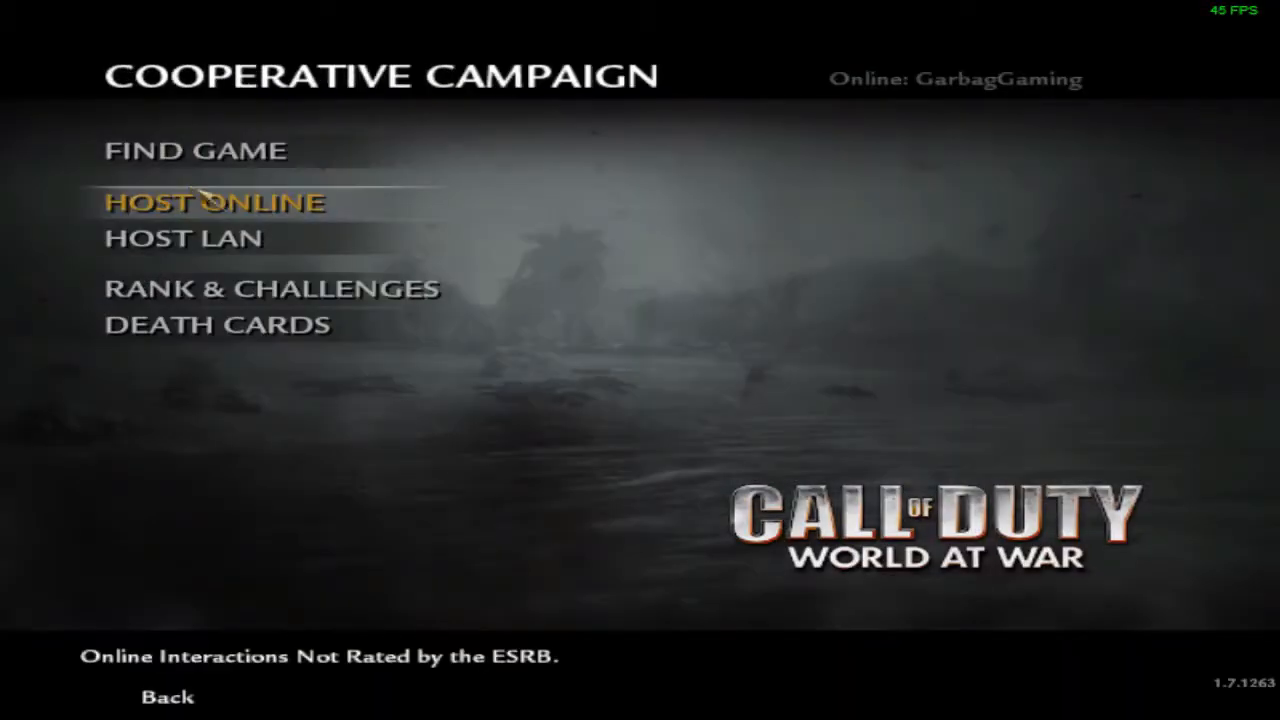
{"action": "left_click", "coordinate": [214, 200]}
{"action": "left_click", "coordinate": [214, 171]}
{"action": "left_click", "coordinate": [195, 136]}
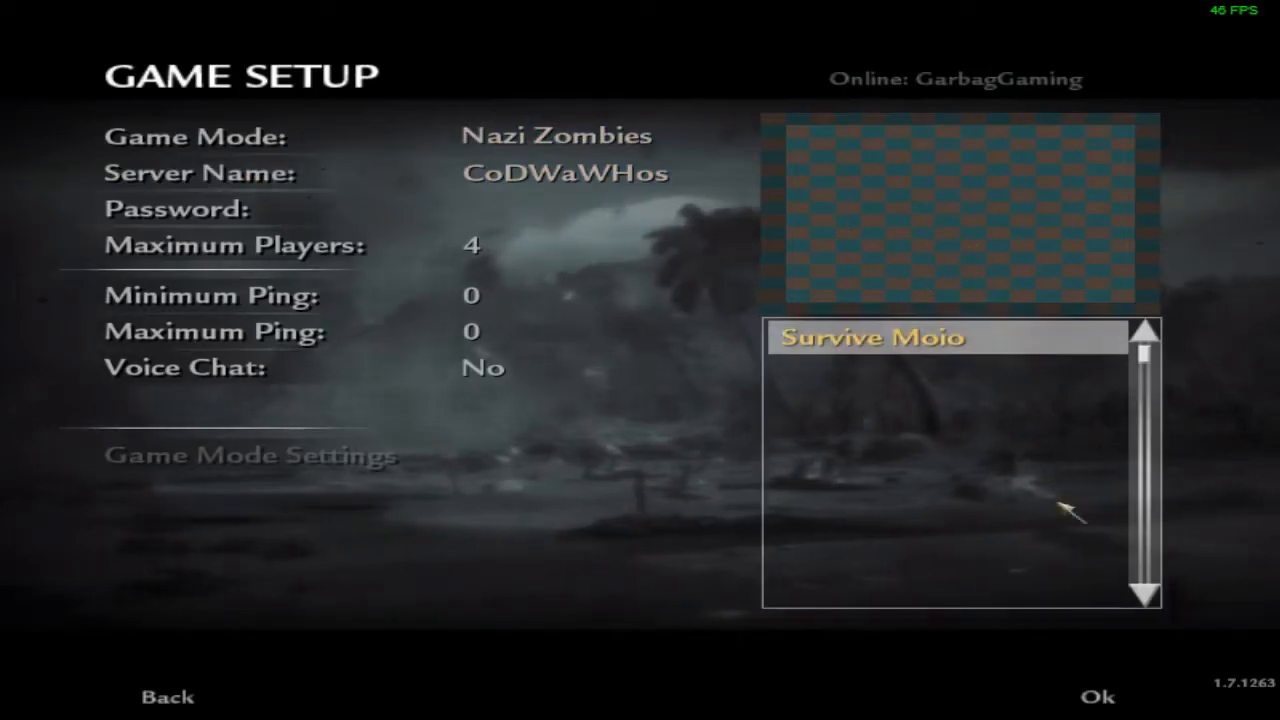
{"action": "left_click", "coordinate": [1097, 697]}
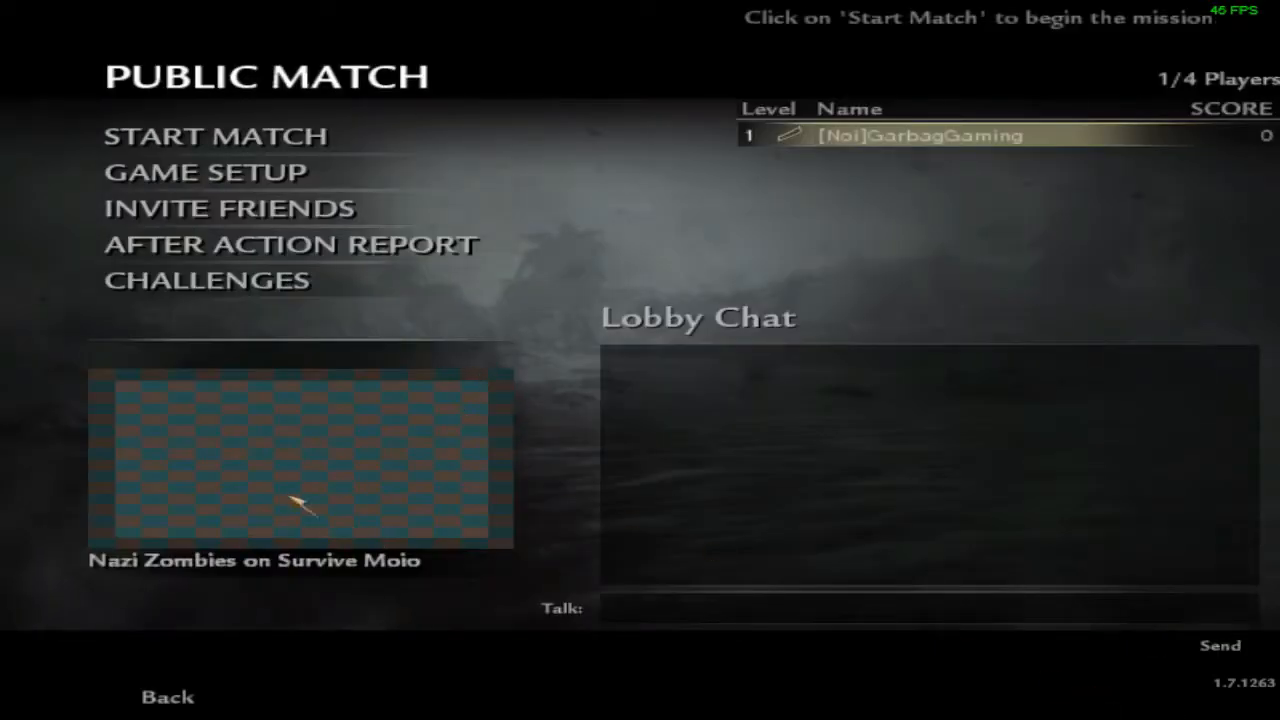
{"action": "left_click", "coordinate": [165, 710]}
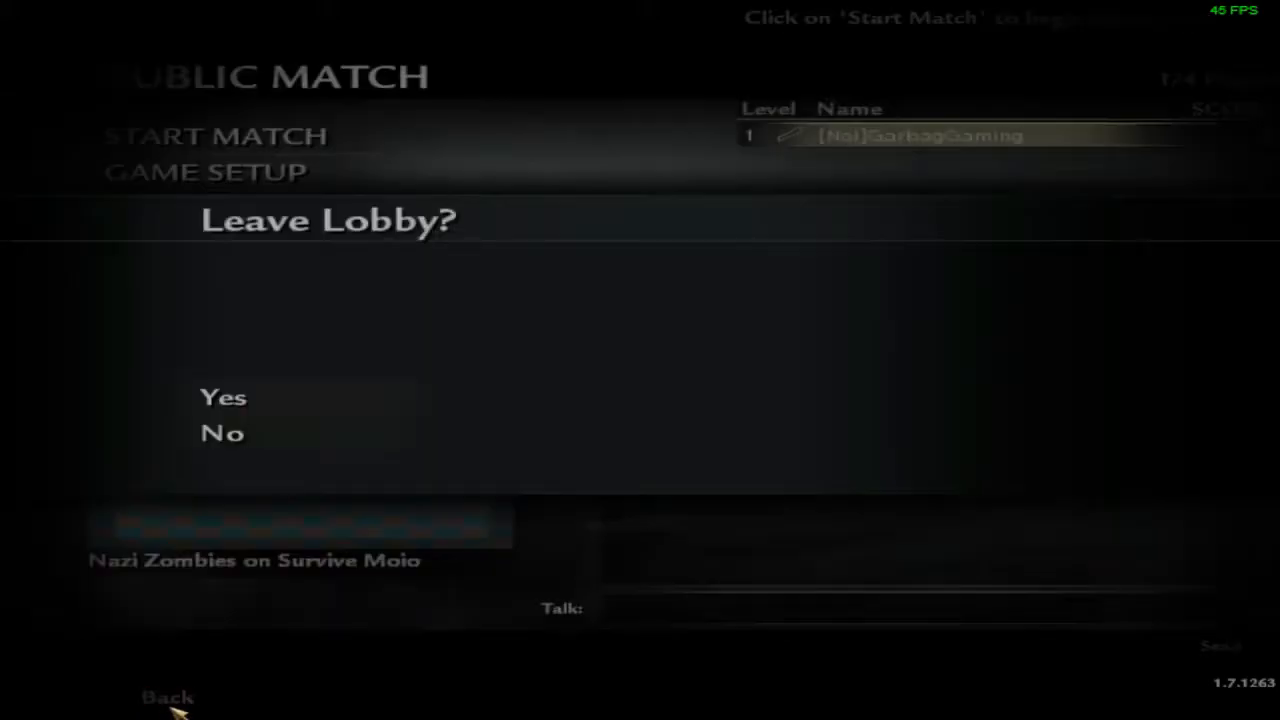
{"action": "left_click", "coordinate": [238, 392]}
{"action": "left_click", "coordinate": [185, 705]}
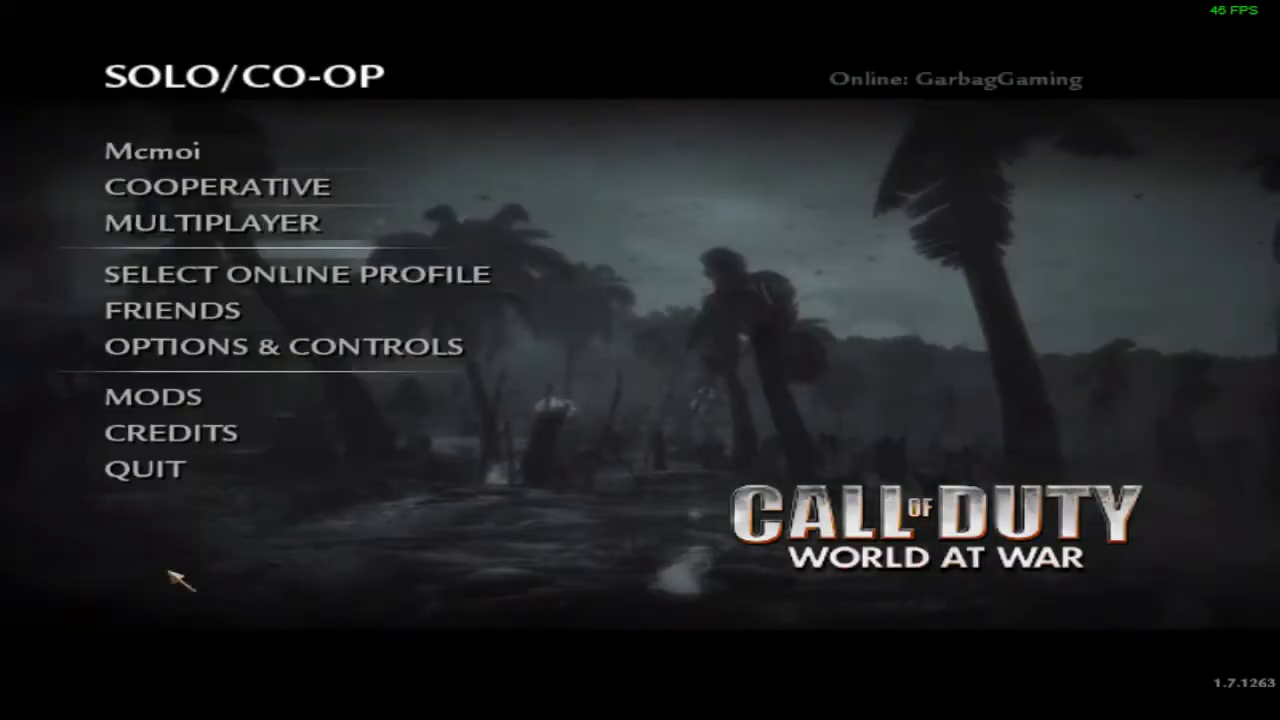
- Start the custom map in solo mode through the Mcmoi menu entry and skip the intro
{"action": "left_click", "coordinate": [294, 134]}
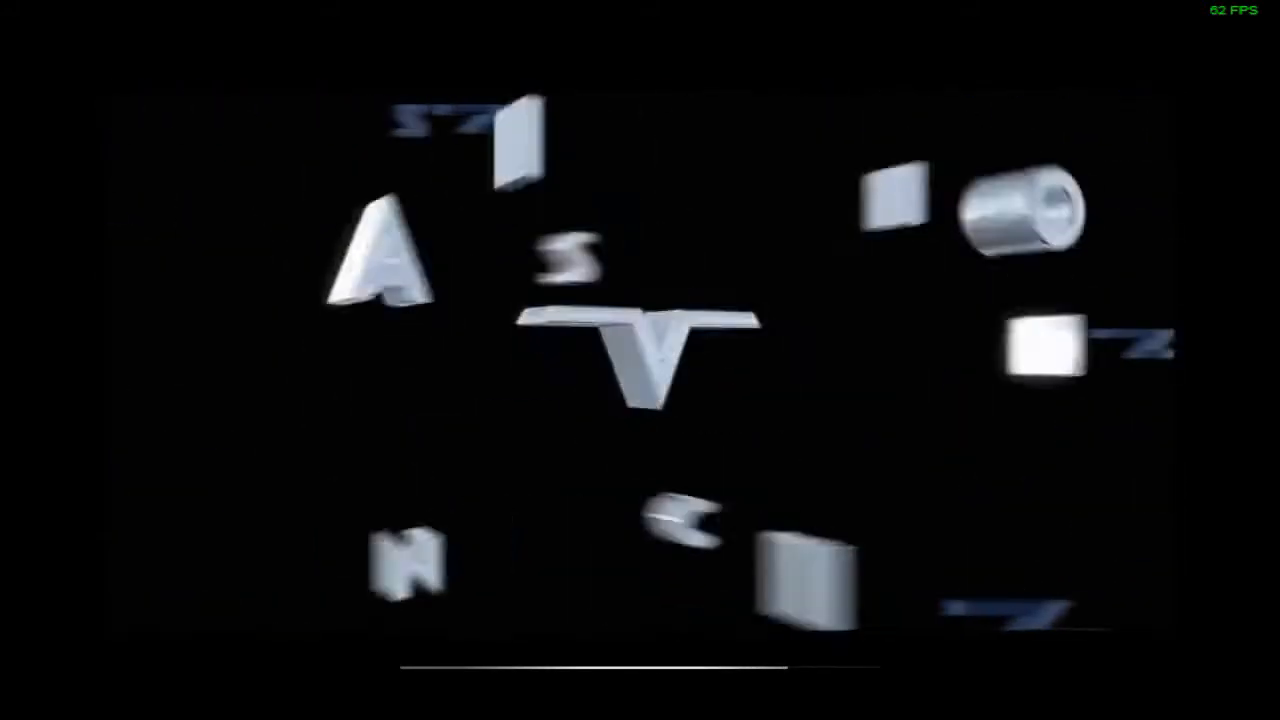
{"action": "left_click", "coordinate": [218, 175]}
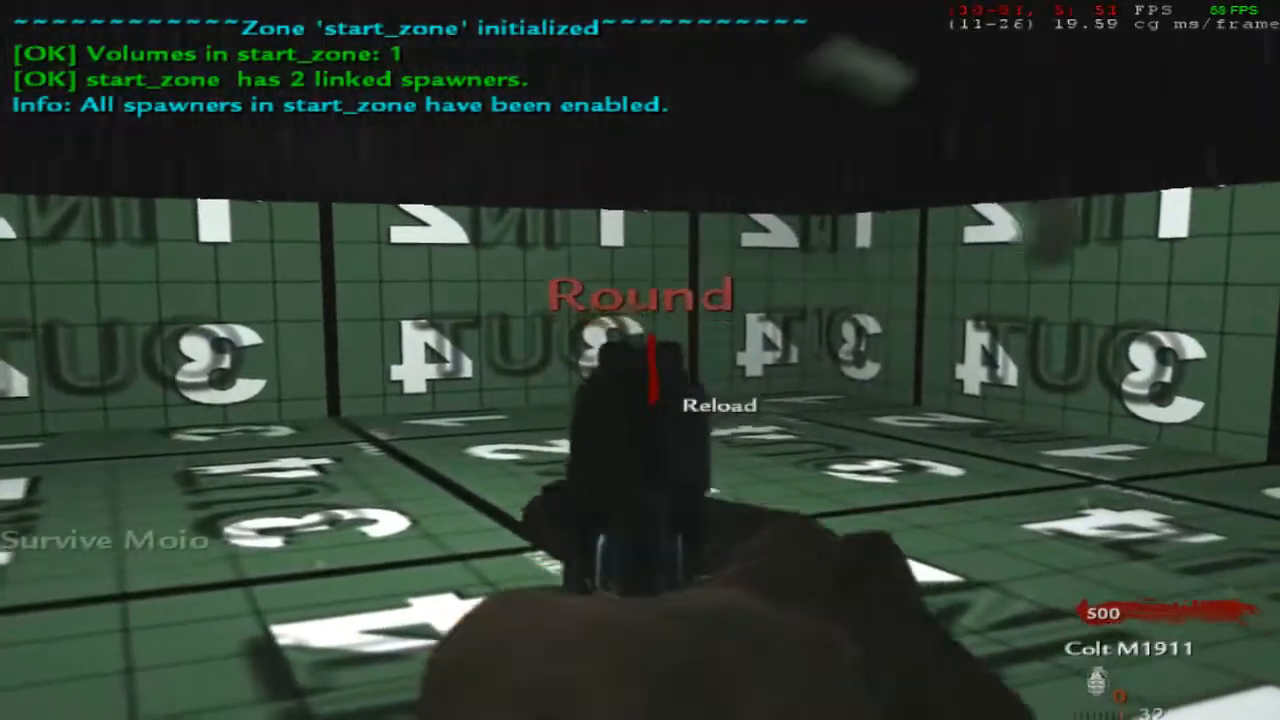
{"action": "key", "text": "g"}
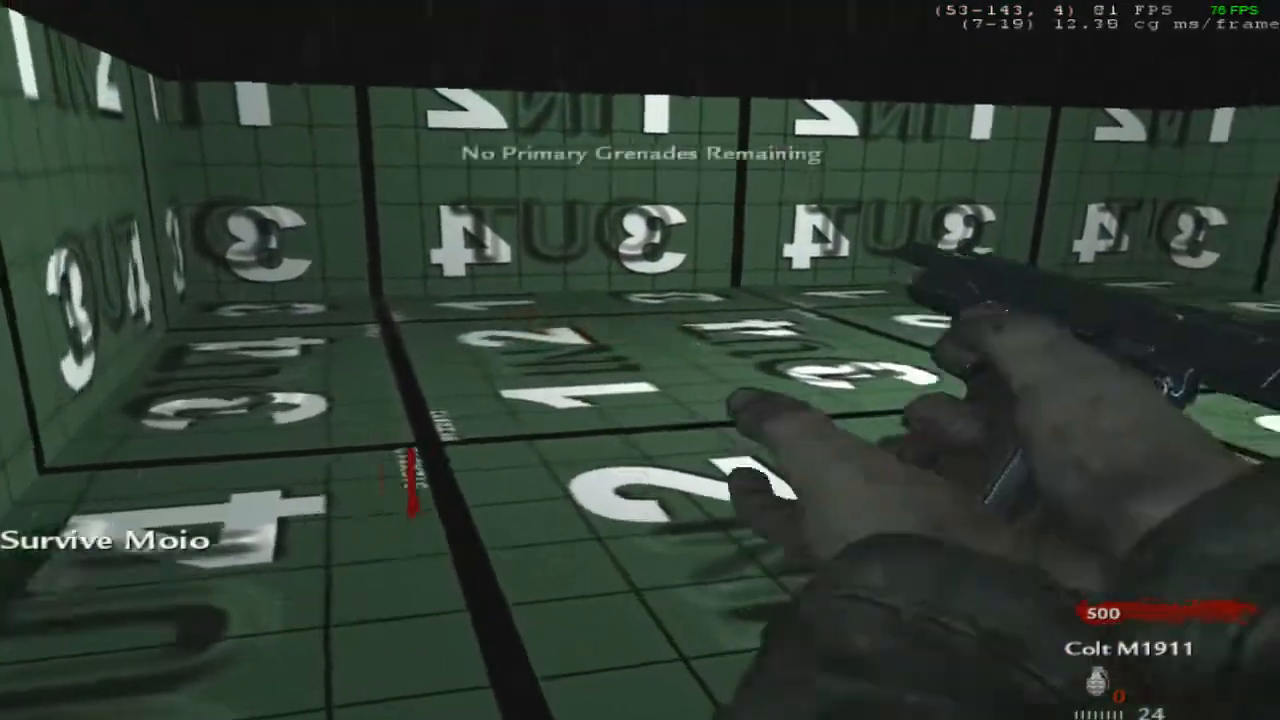
{"action": "key", "text": "w"}
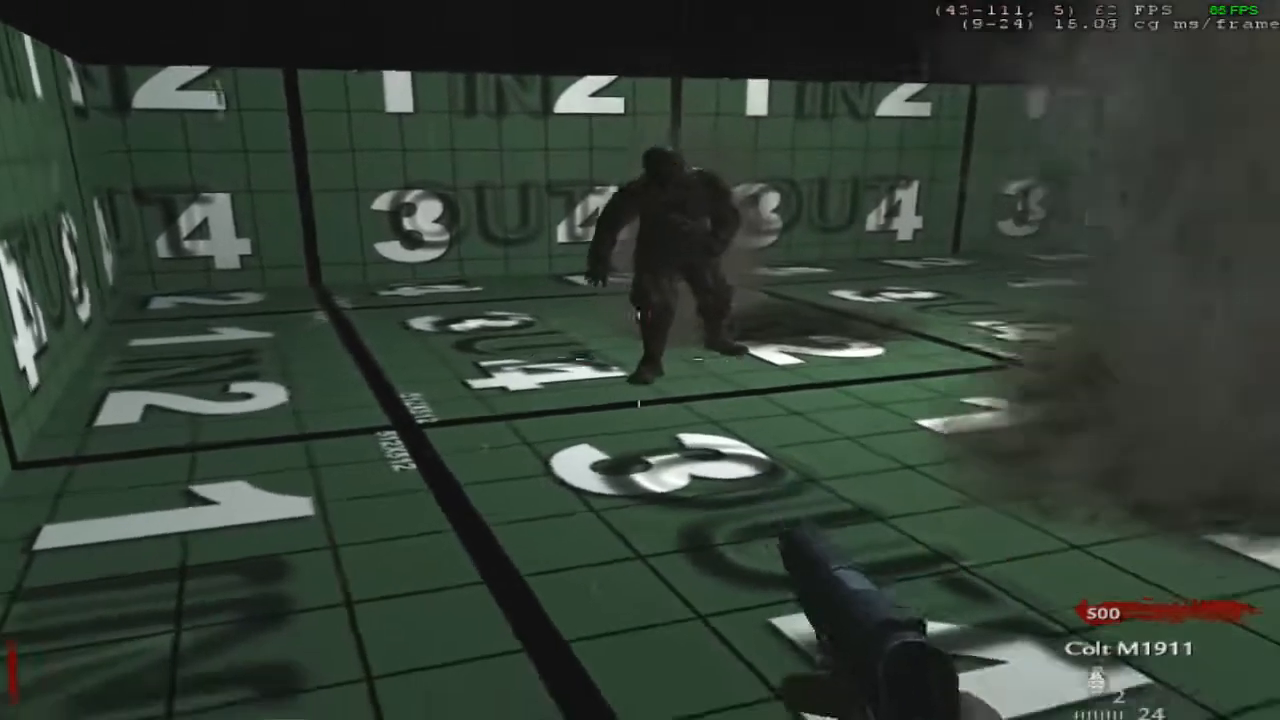
{"action": "right_click", "coordinate": [640, 360]}
{"action": "left_click", "coordinate": [640, 360]}
{"action": "left_click", "coordinate": [640, 360]}
{"action": "left_click", "coordinate": [640, 360]}
{"action": "key", "text": "v"}
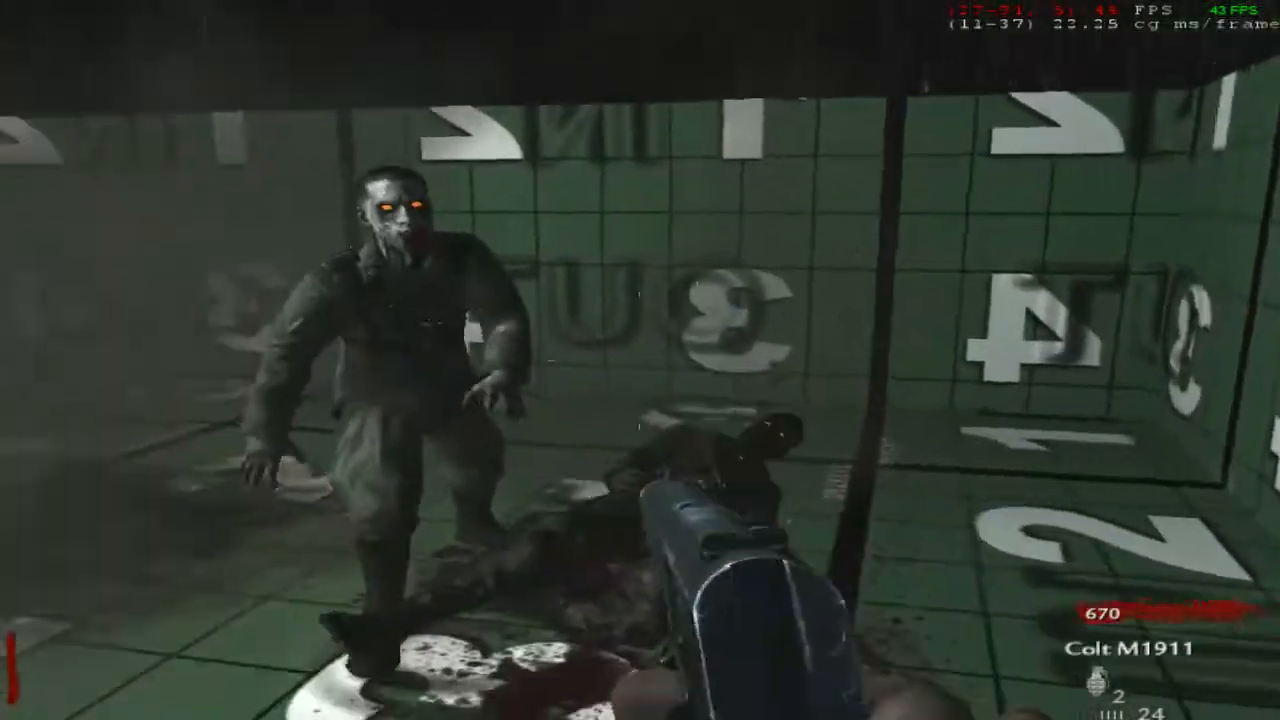
{"action": "right_click", "coordinate": [640, 360]}
{"action": "left_click", "coordinate": [640, 360]}
{"action": "left_click", "coordinate": [640, 360]}
{"action": "key", "text": "v"}
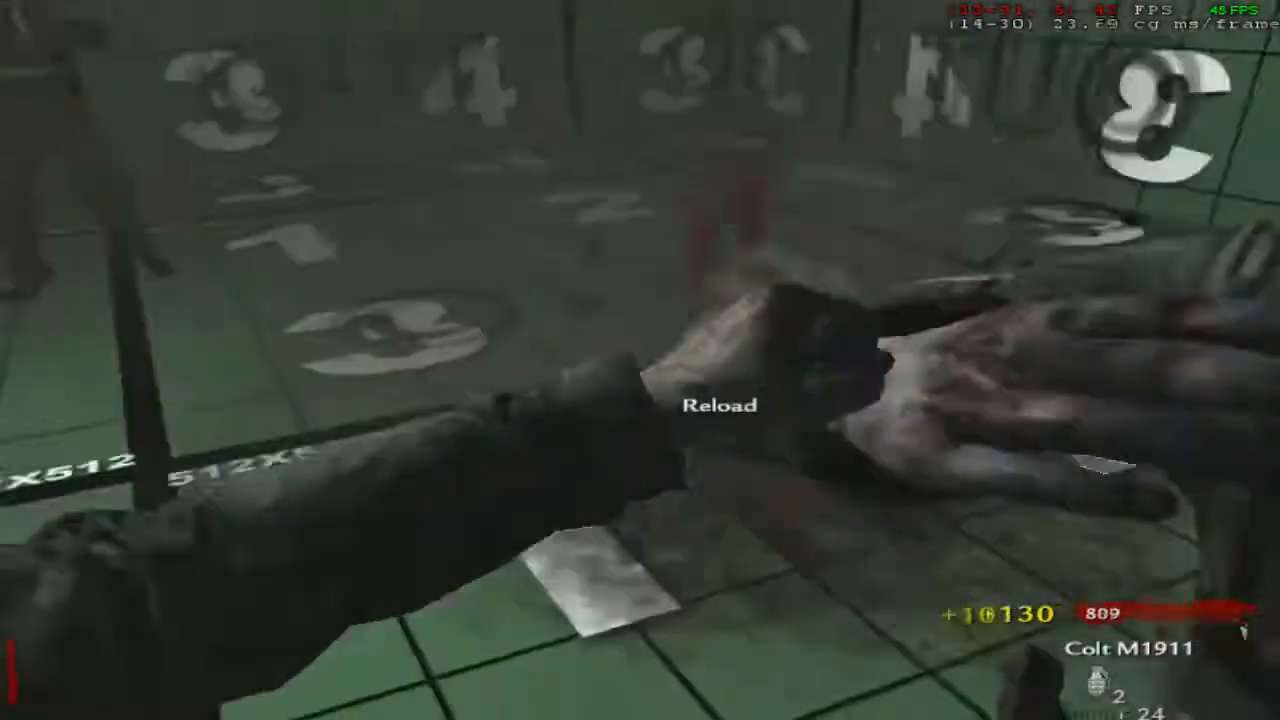
{"action": "key", "text": "g"}
{"action": "key", "text": "r"}
{"action": "key", "text": "w"}
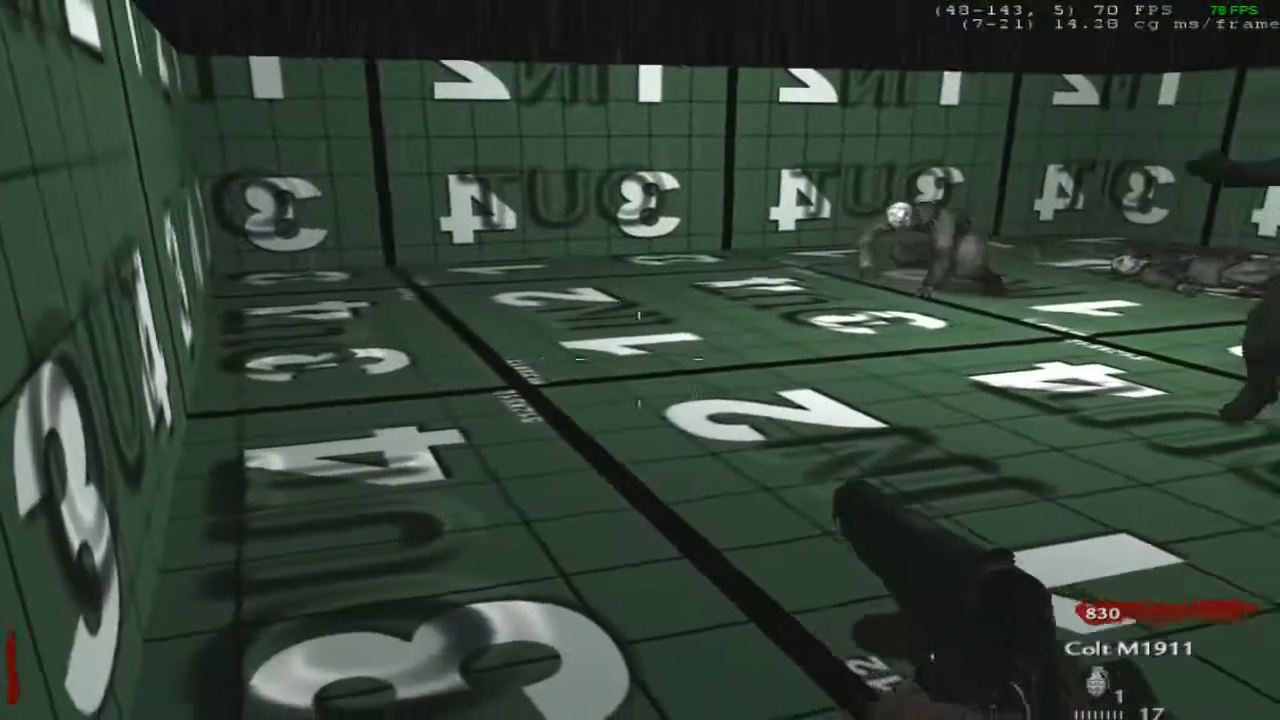
{"action": "key", "text": "w"}
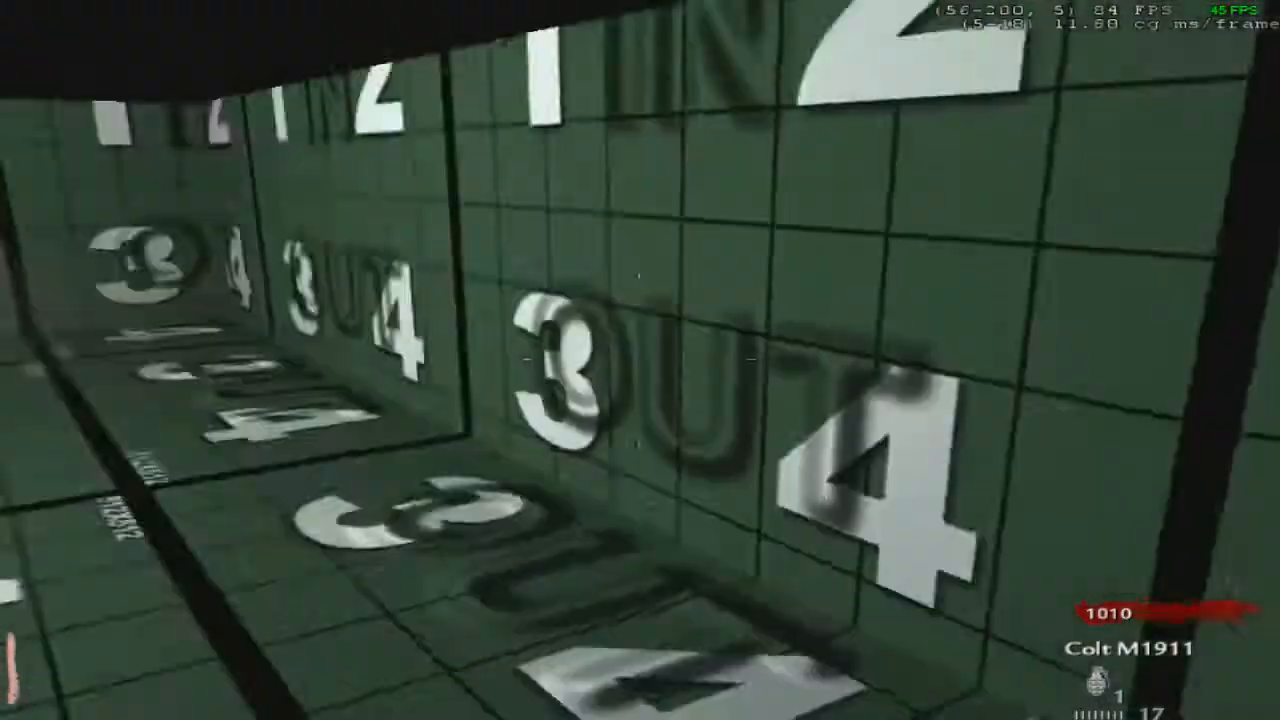
{"action": "right_click", "coordinate": [640, 360]}
{"action": "left_click", "coordinate": [640, 360]}
{"action": "left_click", "coordinate": [640, 360]}
{"action": "key", "text": "r"}
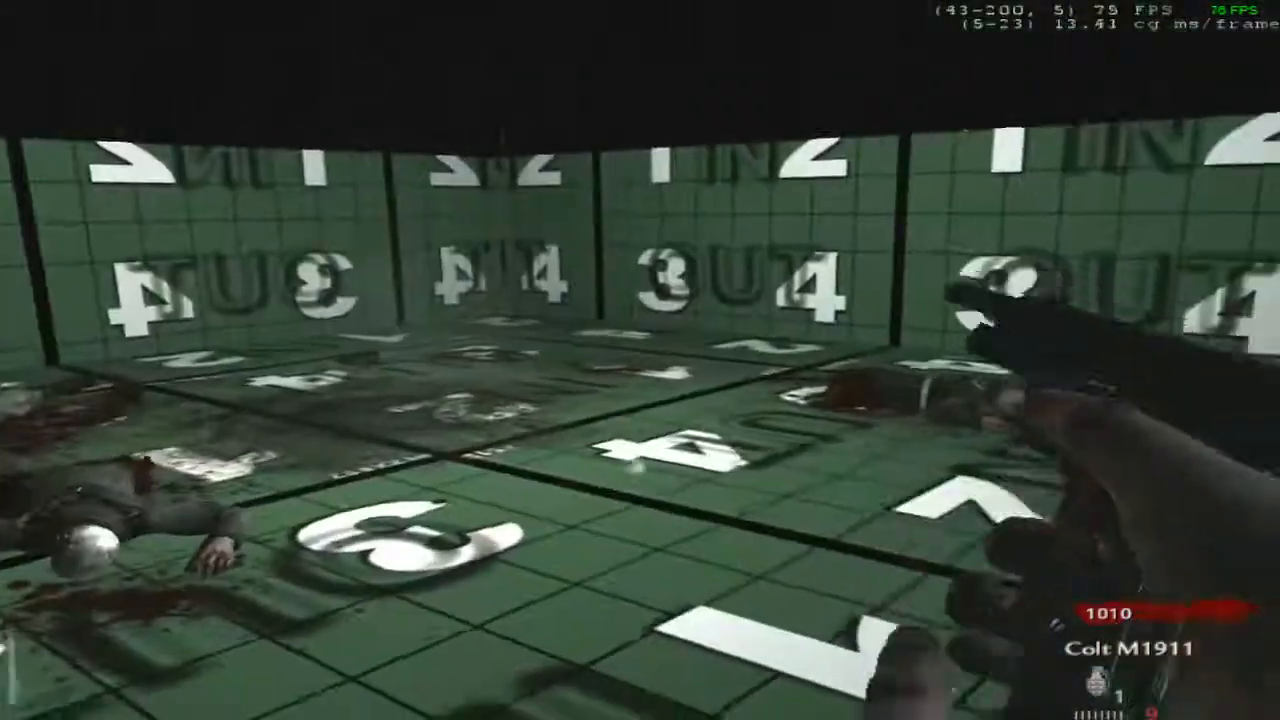
{"action": "key", "text": "Escape"}
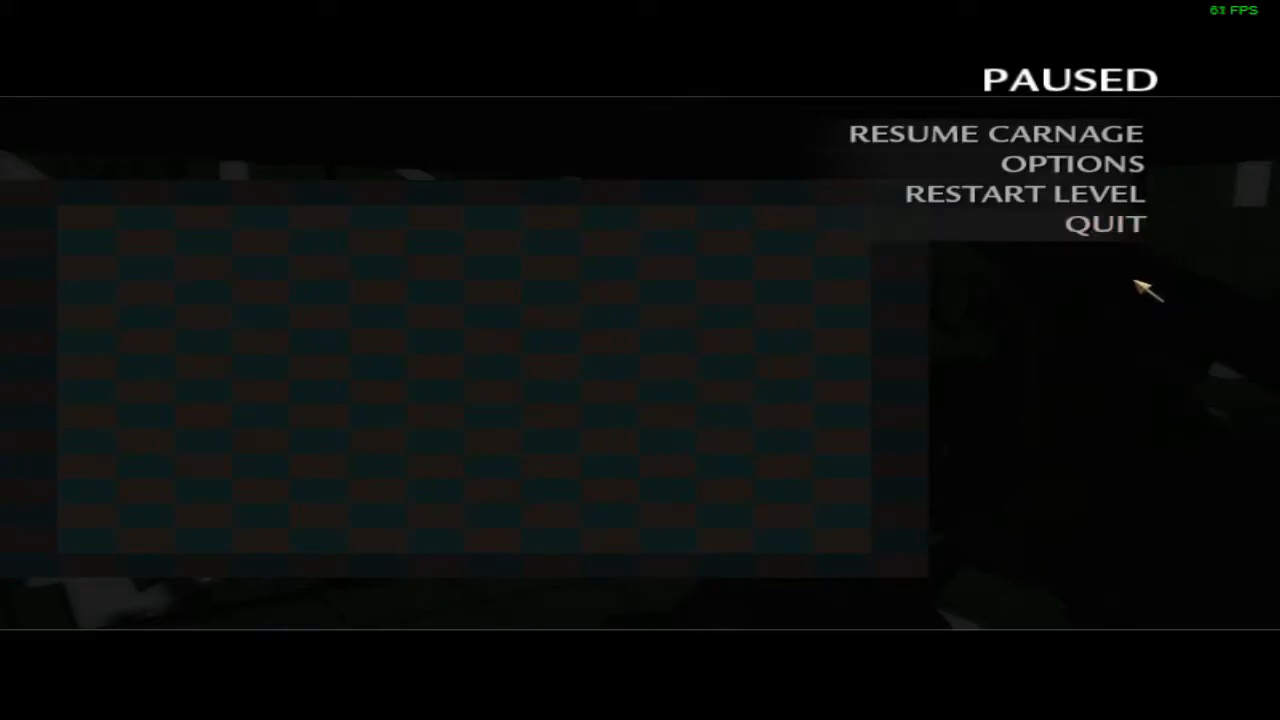